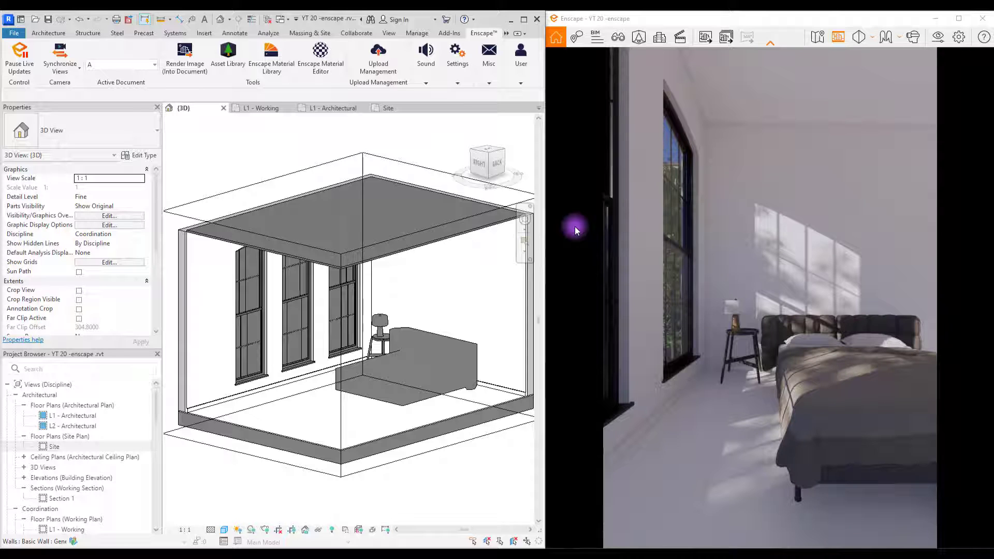
Open ambientCG's Bricks category and browse brick materials such as Bricks 005 and Bricks 037
{"action": "left_click", "coordinate": [576, 230]}
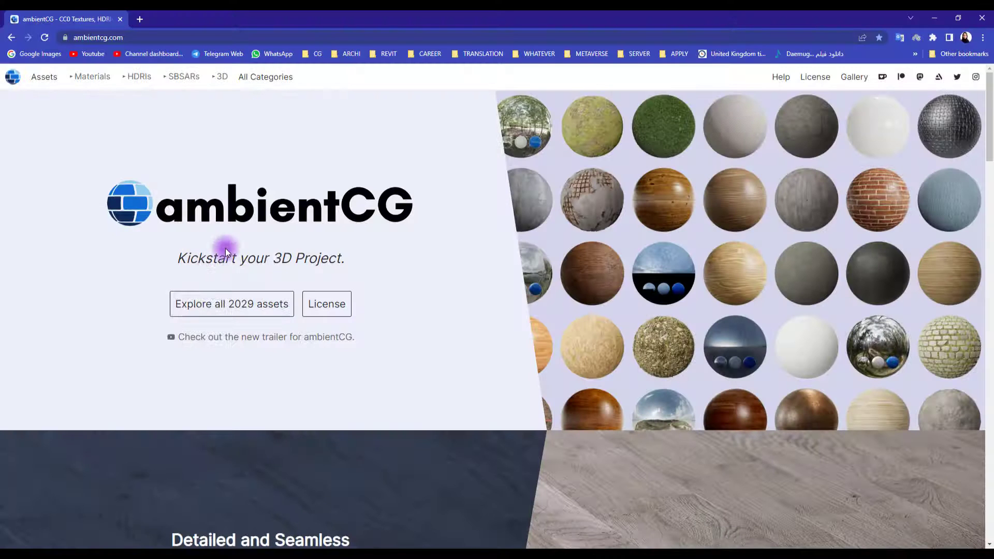
{"action": "left_click", "coordinate": [271, 78]}
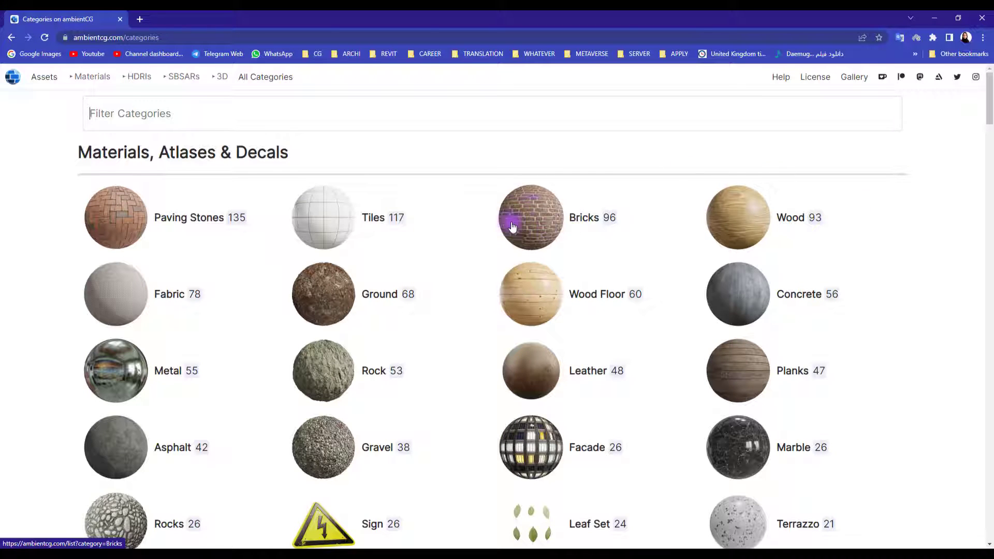
{"action": "left_click", "coordinate": [492, 216]}
{"action": "scroll", "coordinate": [26, 228], "scroll_direction": "down", "scroll_amount": 4}
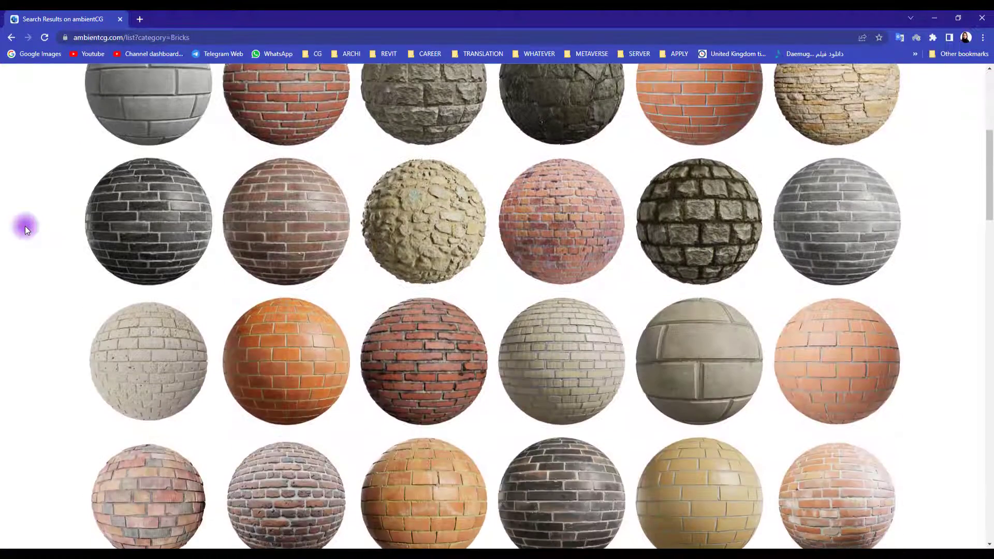
{"action": "scroll", "coordinate": [26, 228], "scroll_direction": "up", "scroll_amount": 5}
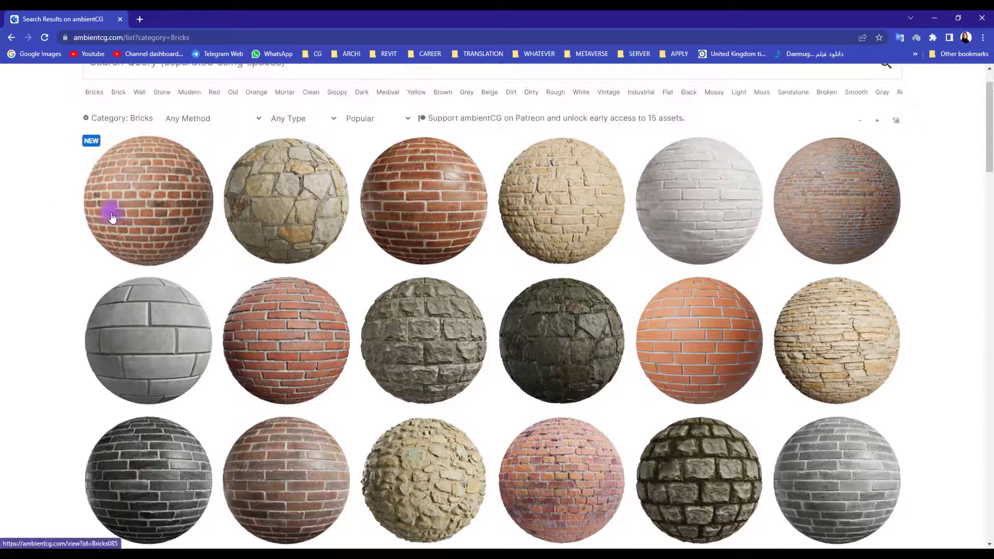
{"action": "mouse_move", "coordinate": [150, 212]}
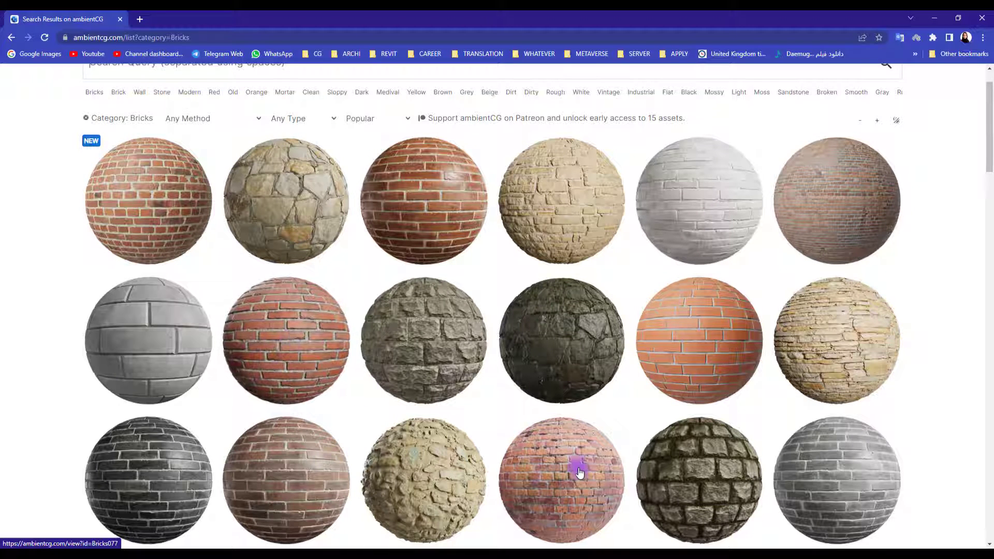
{"action": "scroll", "coordinate": [570, 469], "scroll_direction": "down", "scroll_amount": 9}
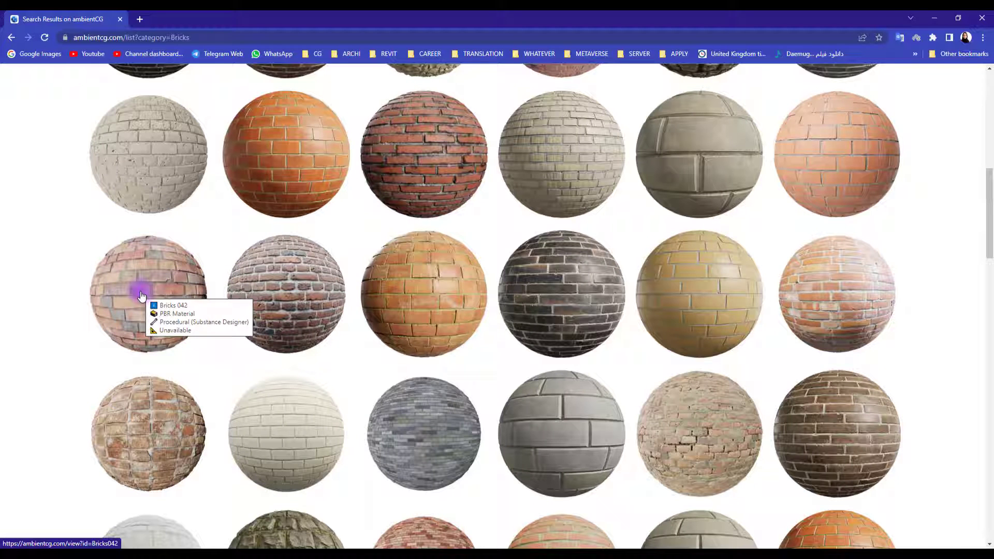
{"action": "scroll", "coordinate": [717, 186], "scroll_direction": "down", "scroll_amount": 5}
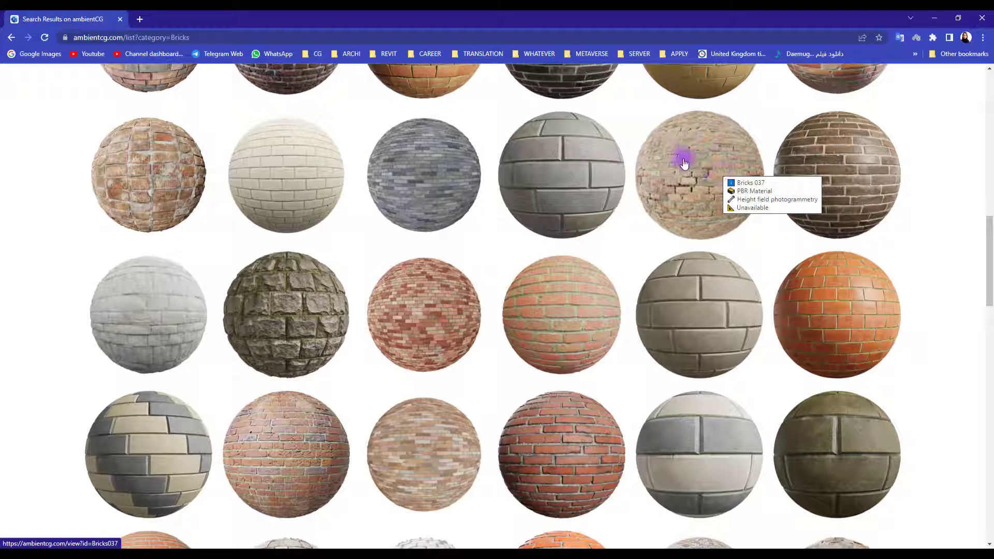
{"action": "scroll", "coordinate": [488, 241], "scroll_direction": "down", "scroll_amount": 9}
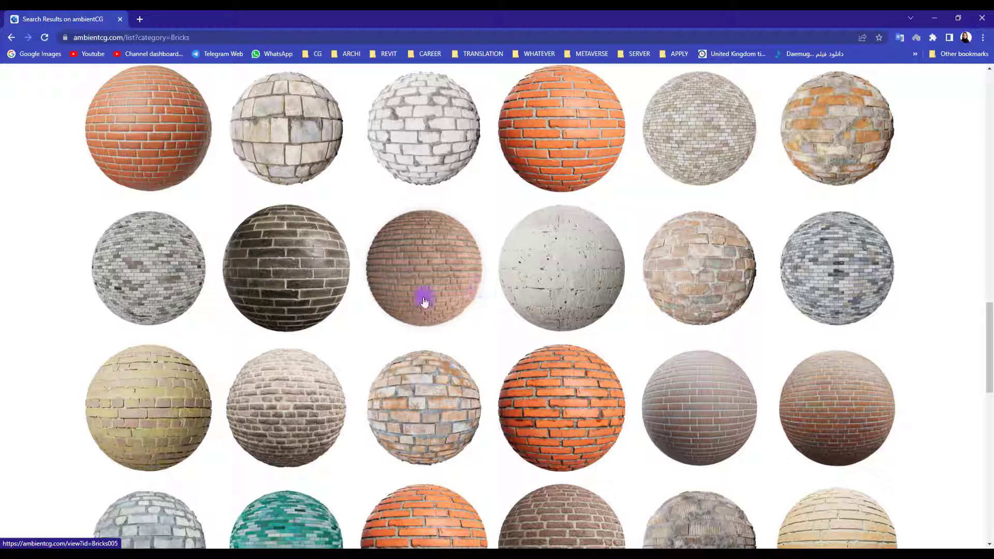
Open Bricks 005 and Bricks 077 in their own browser tabs
{"action": "right_click", "coordinate": [417, 271]}
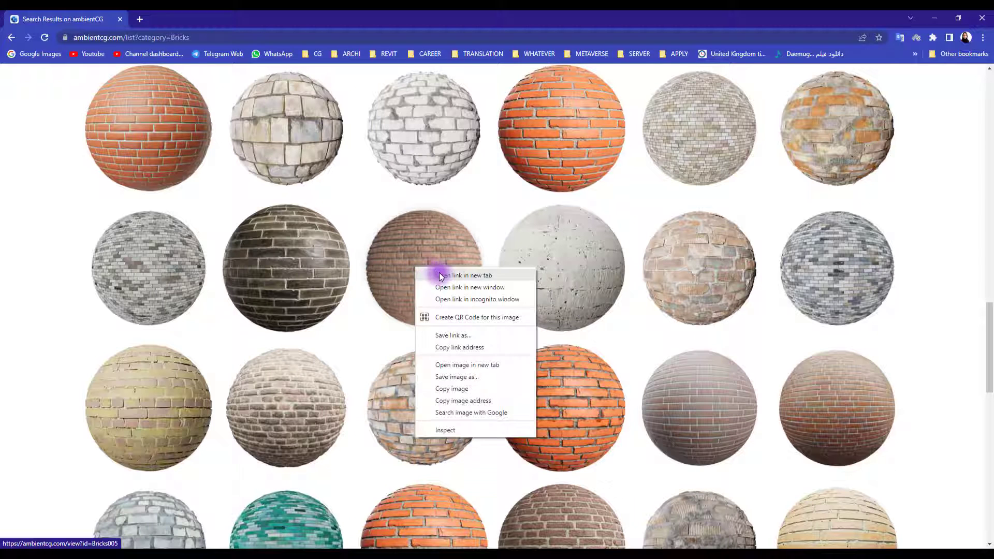
{"action": "left_click", "coordinate": [440, 273]}
{"action": "scroll", "coordinate": [49, 266], "scroll_direction": "up", "scroll_amount": 20}
{"action": "scroll", "coordinate": [312, 267], "scroll_direction": "up", "scroll_amount": 1}
{"action": "scroll", "coordinate": [312, 266], "scroll_direction": "up", "scroll_amount": 3}
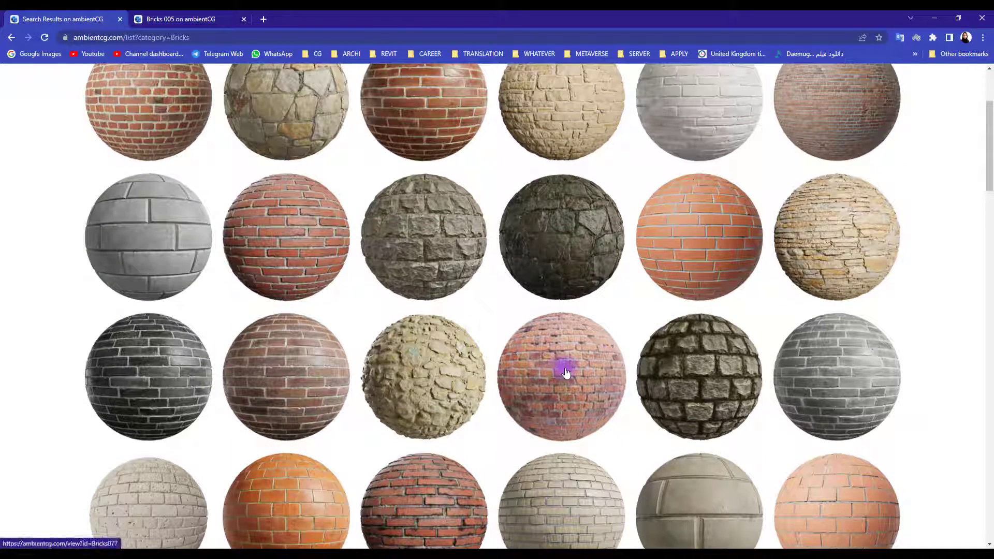
{"action": "right_click", "coordinate": [566, 371]}
{"action": "left_click", "coordinate": [595, 374]}
Download the 2K JPG packages of Bricks 005 and Bricks 077, then return to the results
{"action": "key", "text": "ctrl+Tab"}
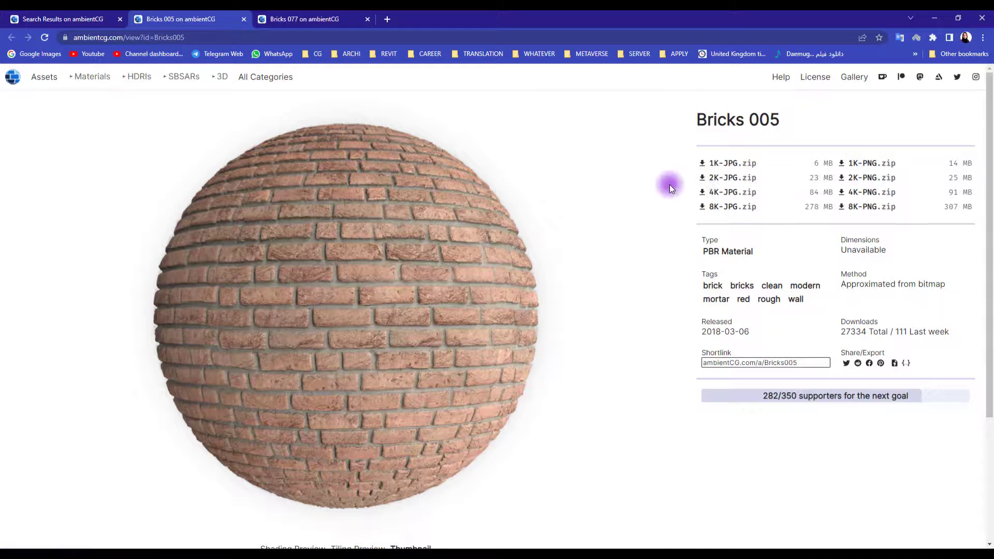
{"action": "left_click", "coordinate": [775, 184]}
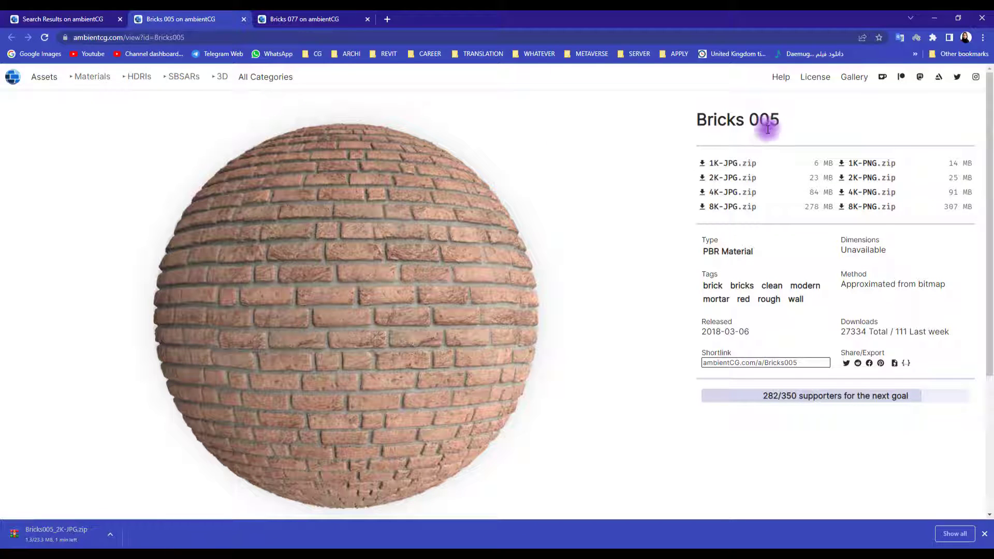
{"action": "left_click", "coordinate": [336, 15]}
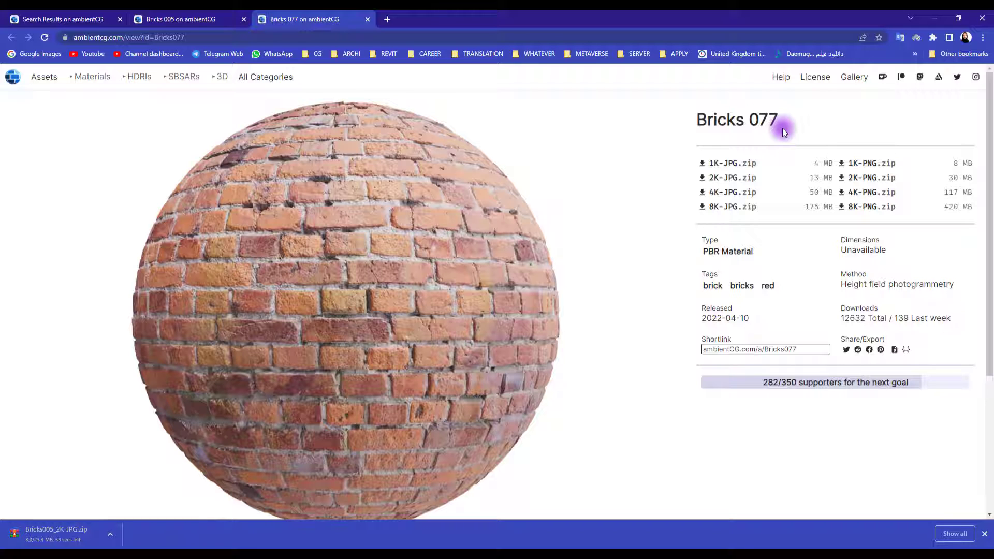
{"action": "left_click", "coordinate": [732, 177]}
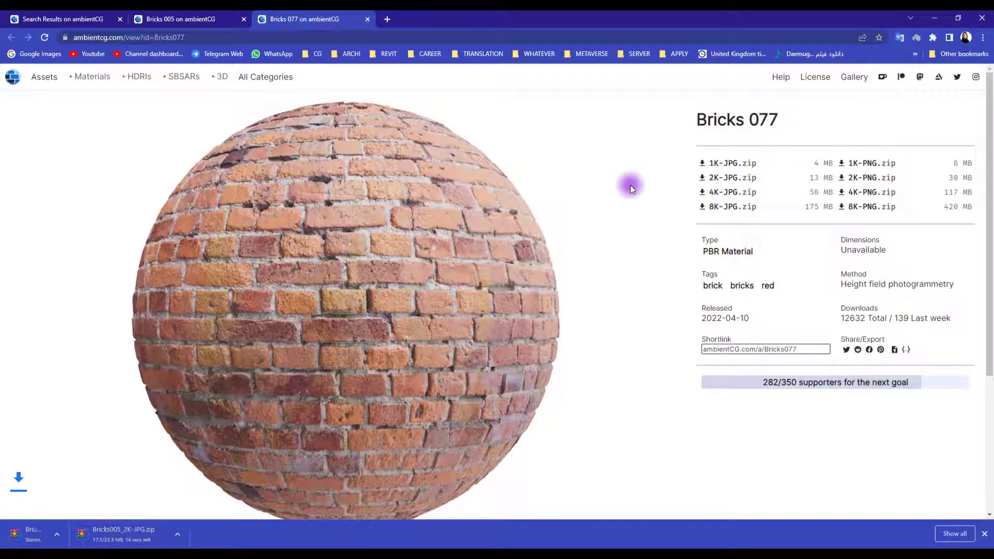
{"action": "key", "text": "ctrl+1"}
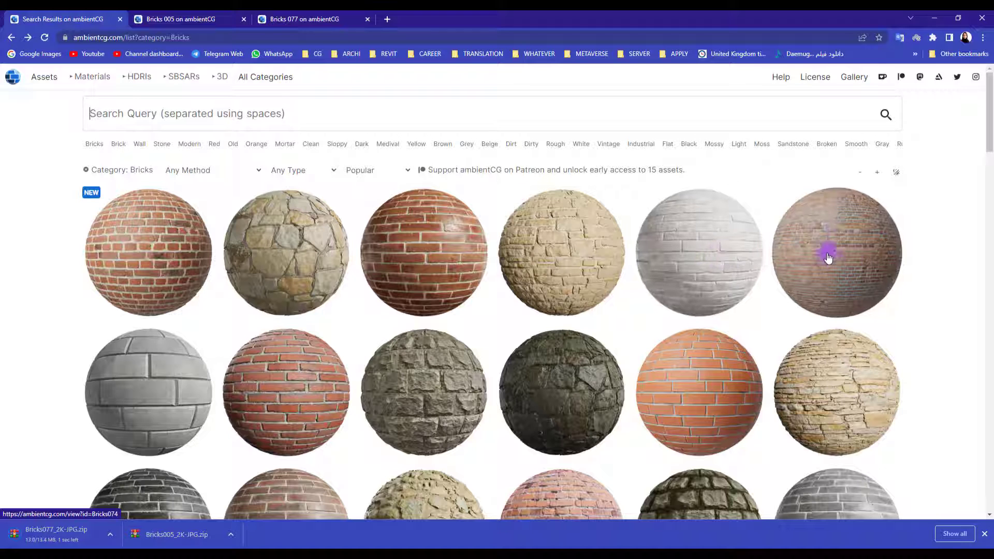
Get Plaster 002's 2K JPG package from the Plaster category
{"action": "left_click", "coordinate": [255, 82]}
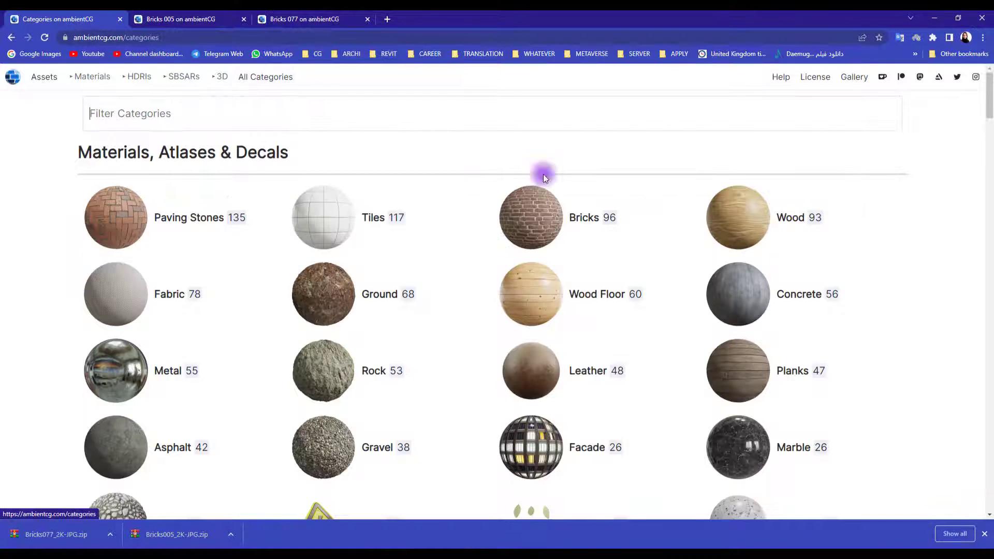
{"action": "scroll", "coordinate": [643, 212], "scroll_direction": "down", "scroll_amount": 5}
{"action": "scroll", "coordinate": [652, 213], "scroll_direction": "down", "scroll_amount": 10}
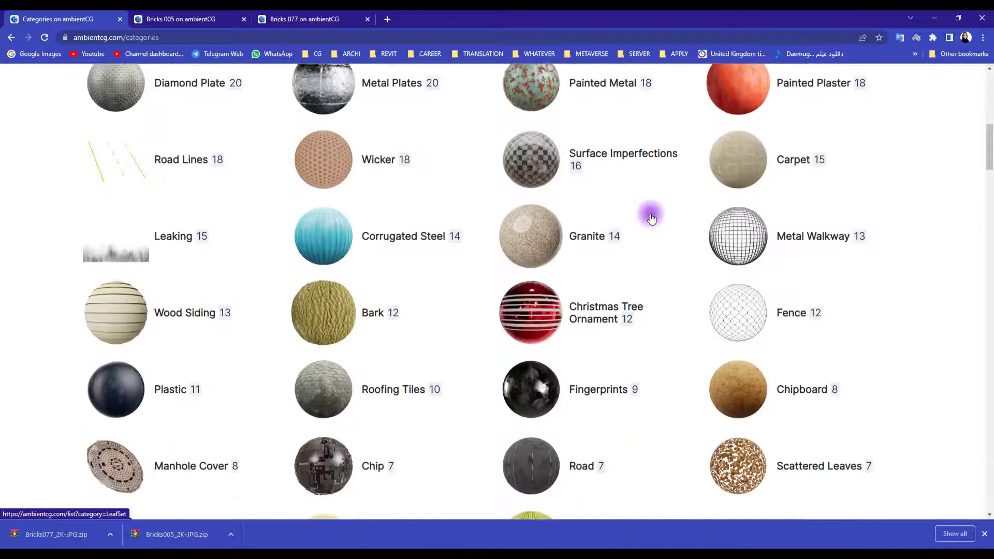
{"action": "left_click", "coordinate": [747, 255]}
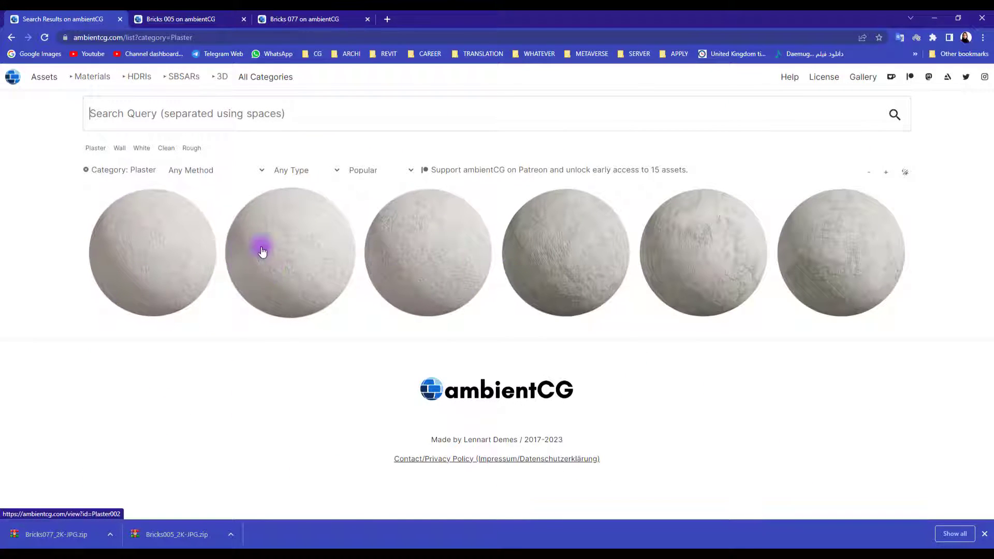
{"action": "middle_click", "coordinate": [327, 244]}
{"action": "key", "text": "ctrl+shift+Tab"}
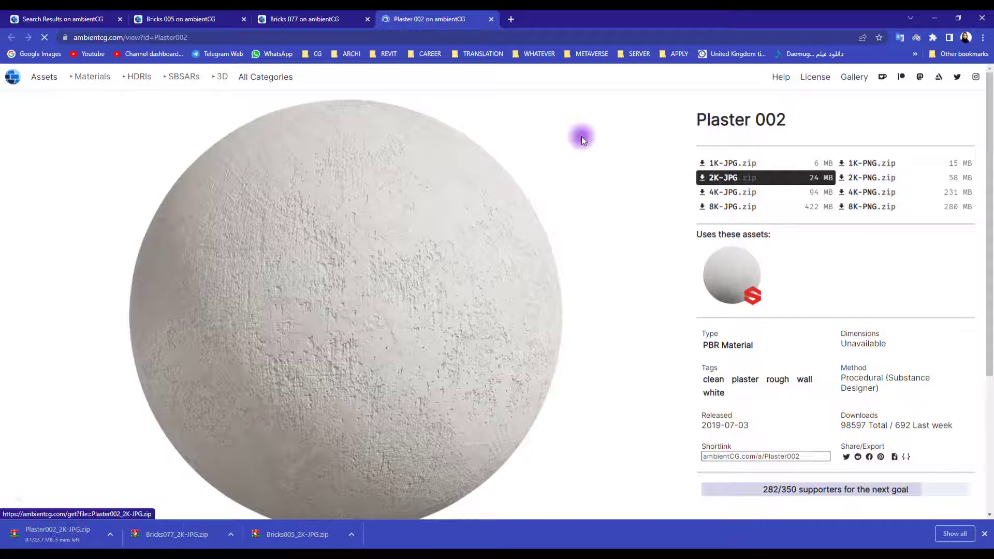
{"action": "key", "text": "ctrl+Tab"}
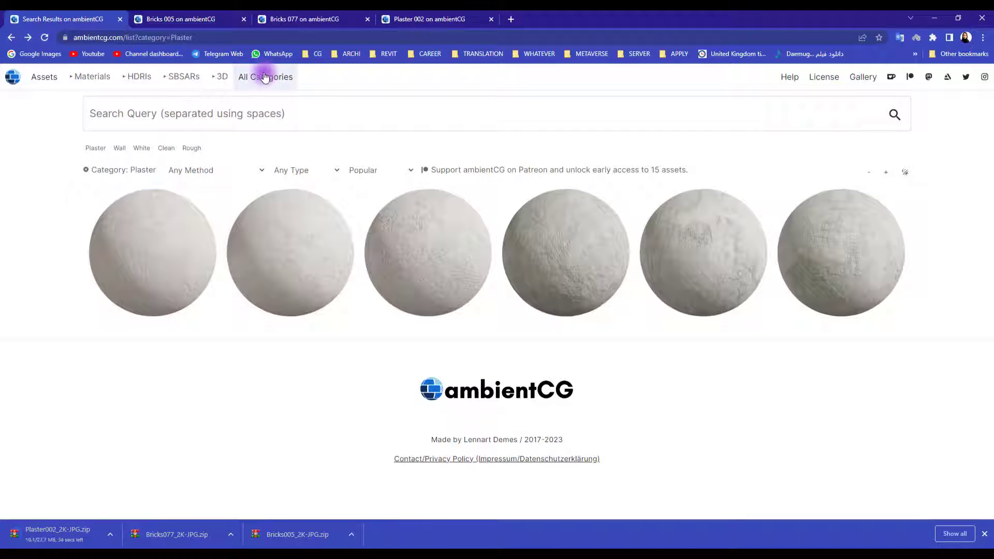
Download Wood Floor 039's 2K JPG package and view Wood Floor 036
{"action": "left_click", "coordinate": [264, 77]}
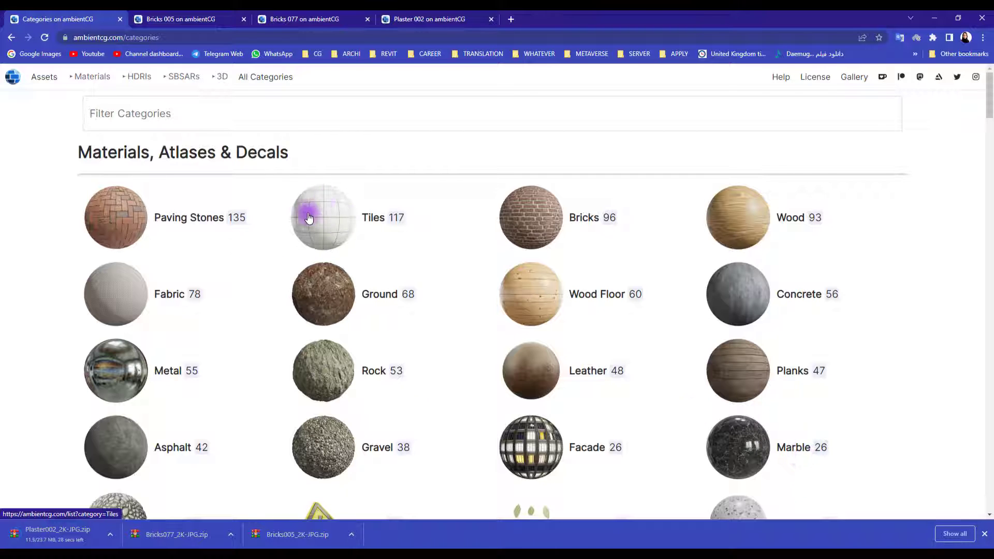
{"action": "left_click", "coordinate": [534, 293]}
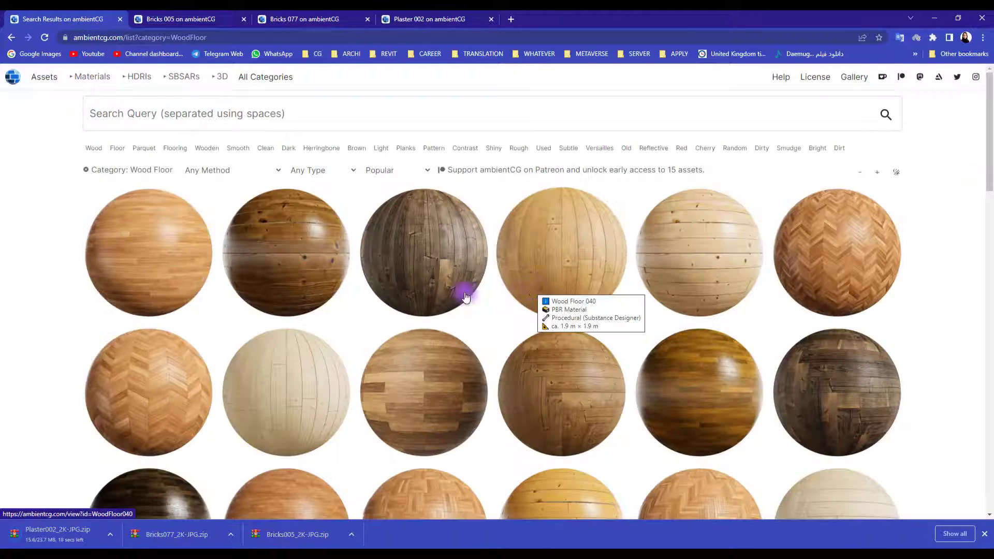
{"action": "scroll", "coordinate": [316, 389], "scroll_direction": "down", "scroll_amount": 4}
{"action": "left_click", "coordinate": [850, 333]}
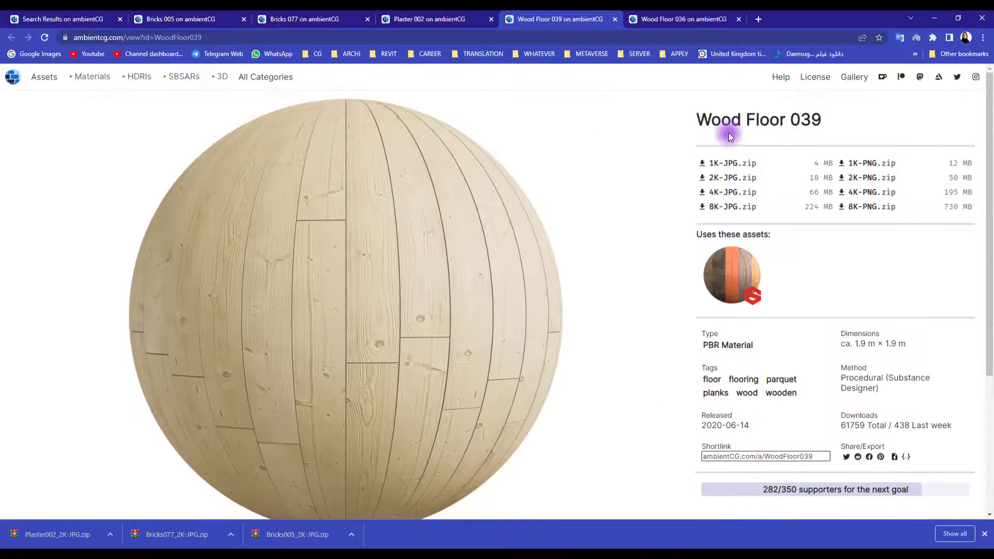
{"action": "left_click", "coordinate": [726, 177]}
{"action": "key", "text": "ctrl+Tab"}
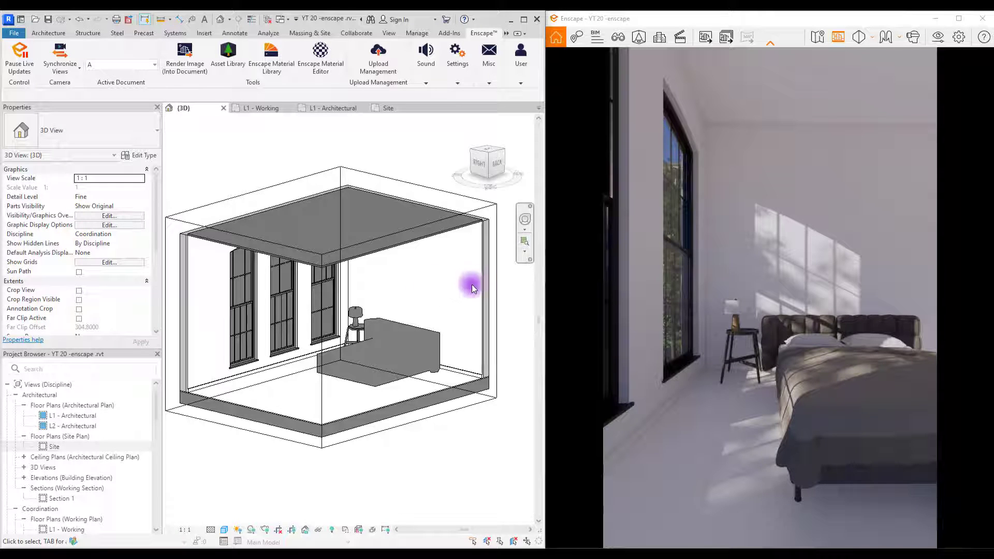
Duplicate the right wall's type as 'Brick wall' and open its layer assembly
{"action": "left_click", "coordinate": [484, 290]}
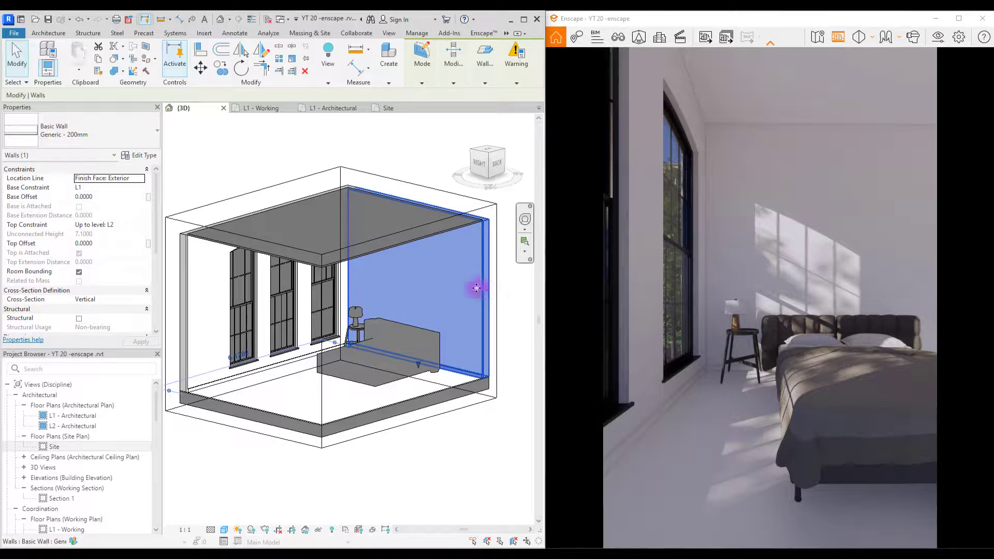
{"action": "left_click", "coordinate": [466, 453]}
{"action": "left_click", "coordinate": [481, 355]}
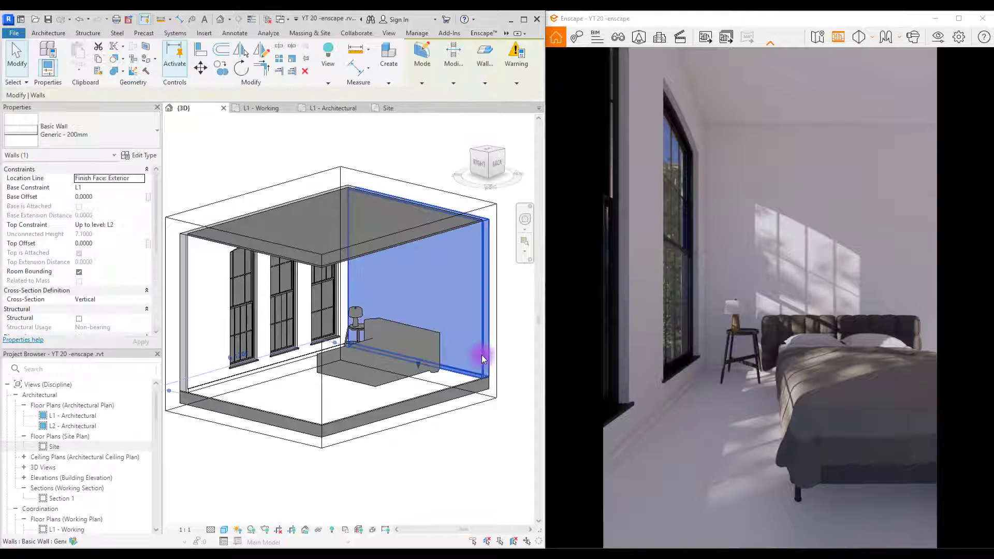
{"action": "left_click", "coordinate": [142, 155]}
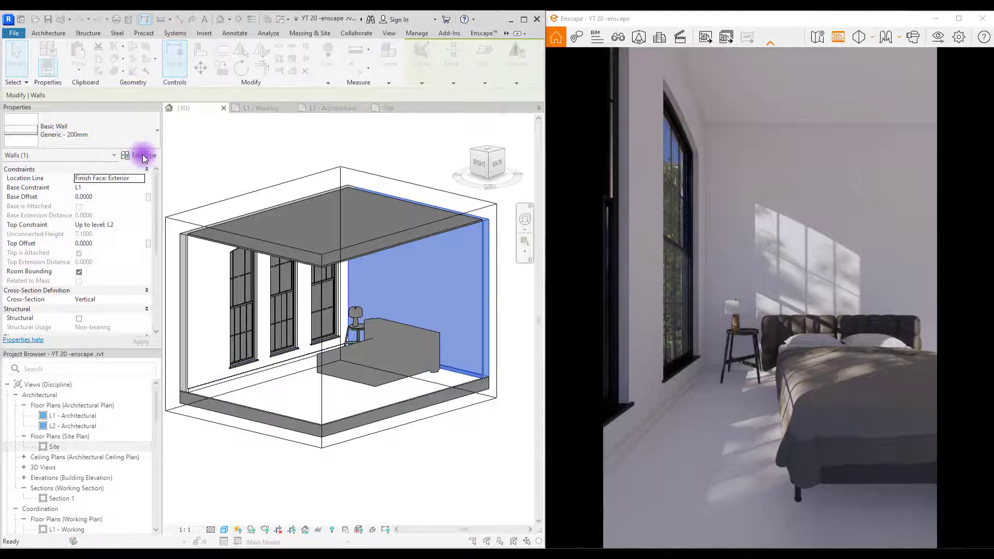
{"action": "left_click", "coordinate": [503, 83]}
{"action": "type", "text": "Brick wall"}
{"action": "key", "text": "Return"}
{"action": "left_click", "coordinate": [451, 146]}
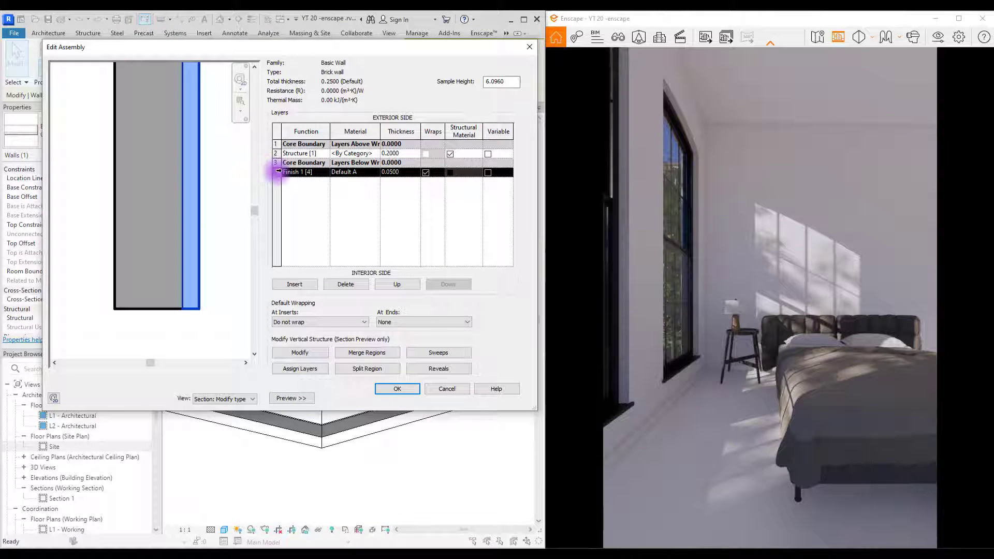
Create a new 'Brick wall' material for the wall layer using the Bricks077_2K_Color.jpg image
{"action": "left_click", "coordinate": [377, 172]}
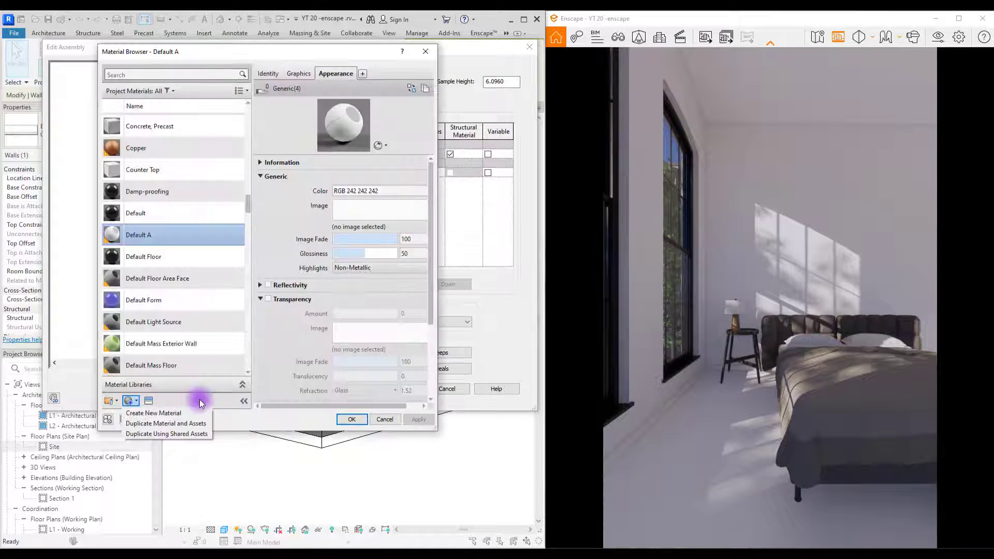
{"action": "left_click", "coordinate": [136, 401]}
{"action": "left_click", "coordinate": [155, 408]}
{"action": "right_click", "coordinate": [153, 237]}
{"action": "left_click", "coordinate": [181, 278]}
{"action": "type", "text": "Brick wall"}
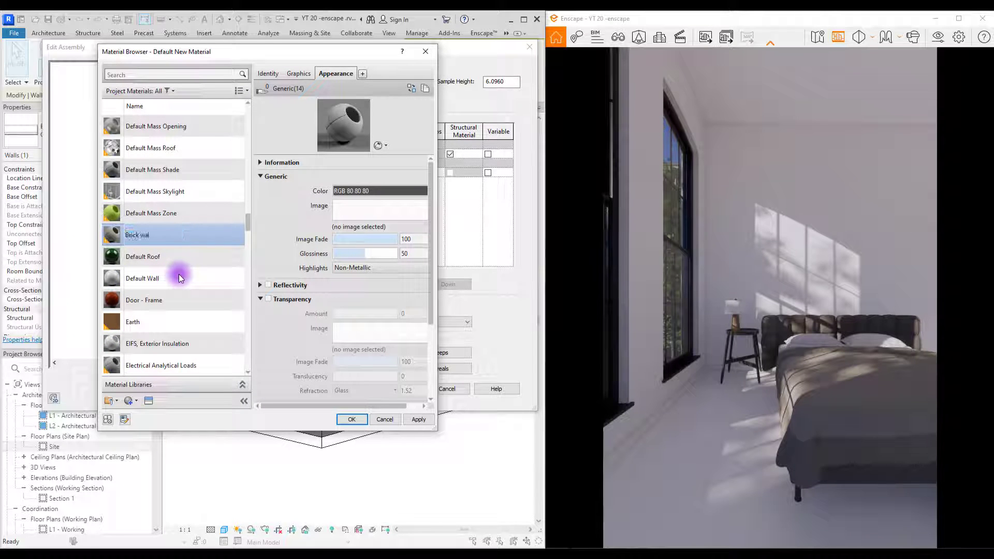
{"action": "key", "text": "Return"}
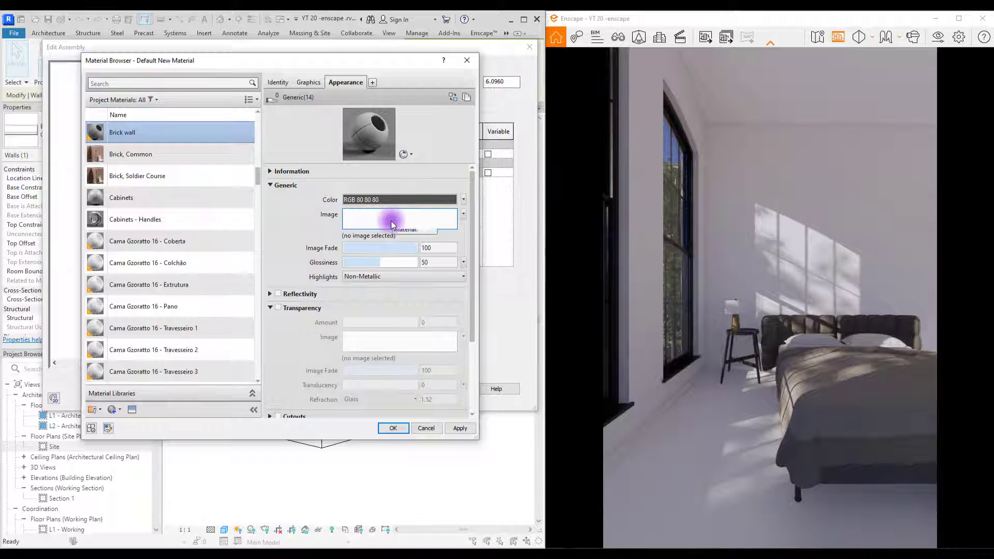
{"action": "left_click", "coordinate": [422, 221]}
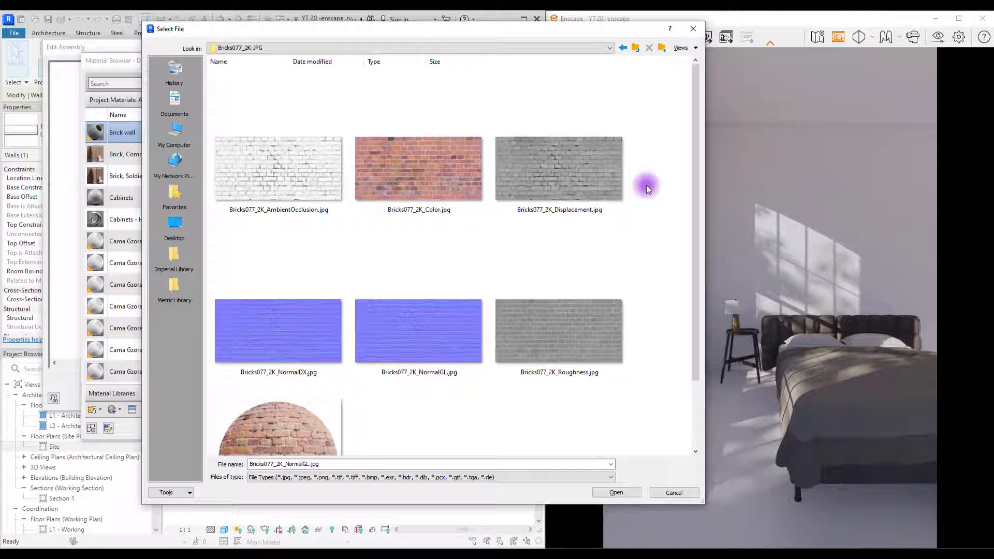
{"action": "double_click", "coordinate": [428, 173]}
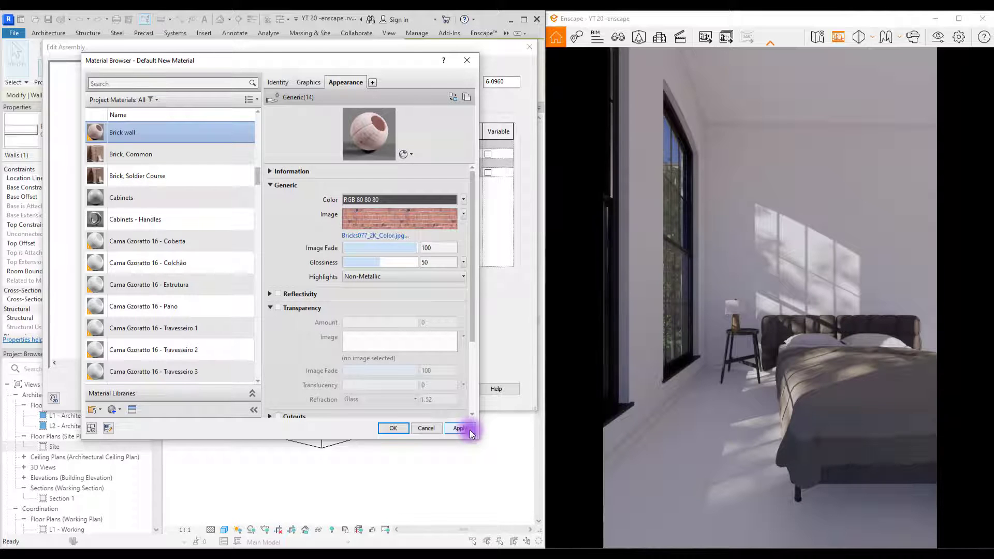
Confirm the material and recheck the back wall's Brick wall type layers
{"action": "left_click", "coordinate": [393, 428]}
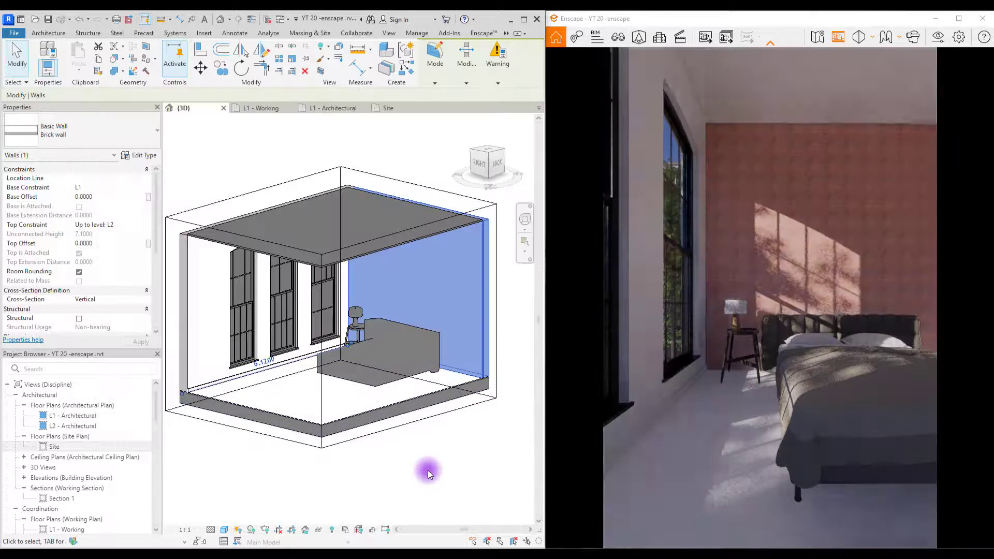
{"action": "left_click", "coordinate": [428, 470]}
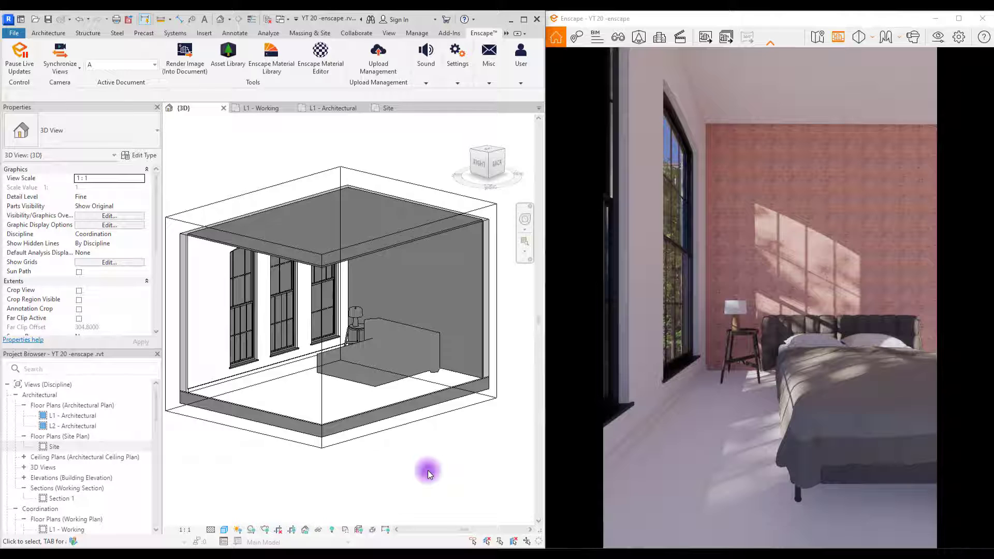
{"action": "left_click", "coordinate": [48, 33]}
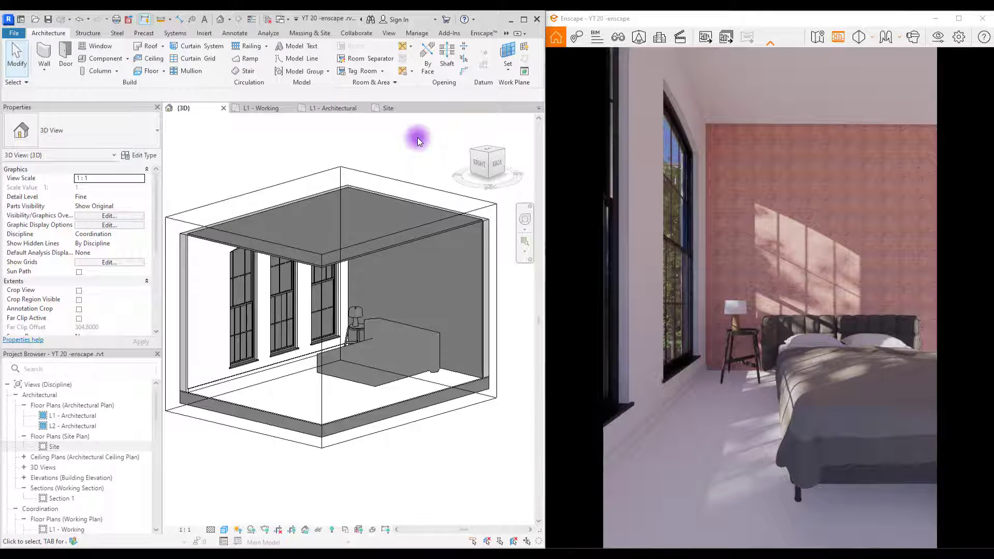
{"action": "left_click", "coordinate": [481, 267]}
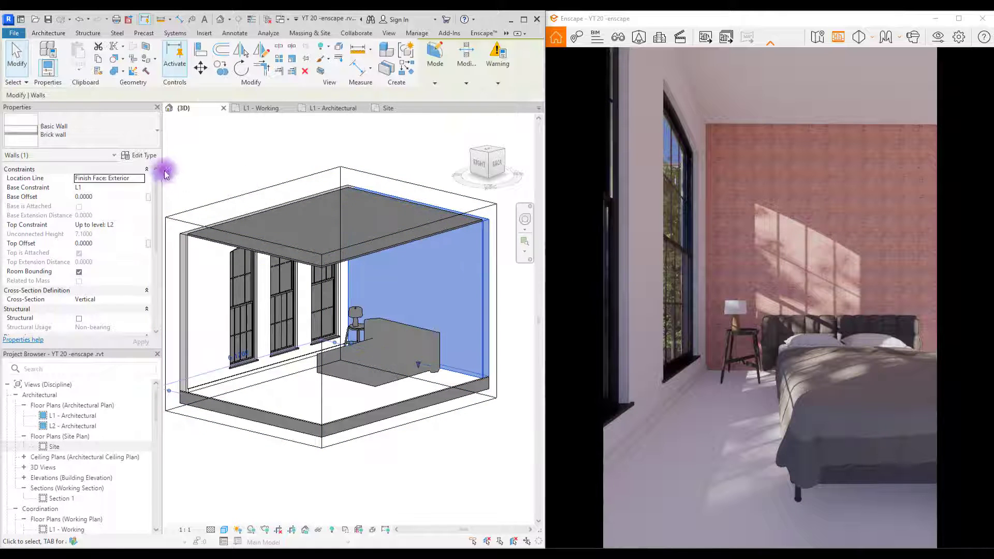
{"action": "left_click", "coordinate": [141, 156]}
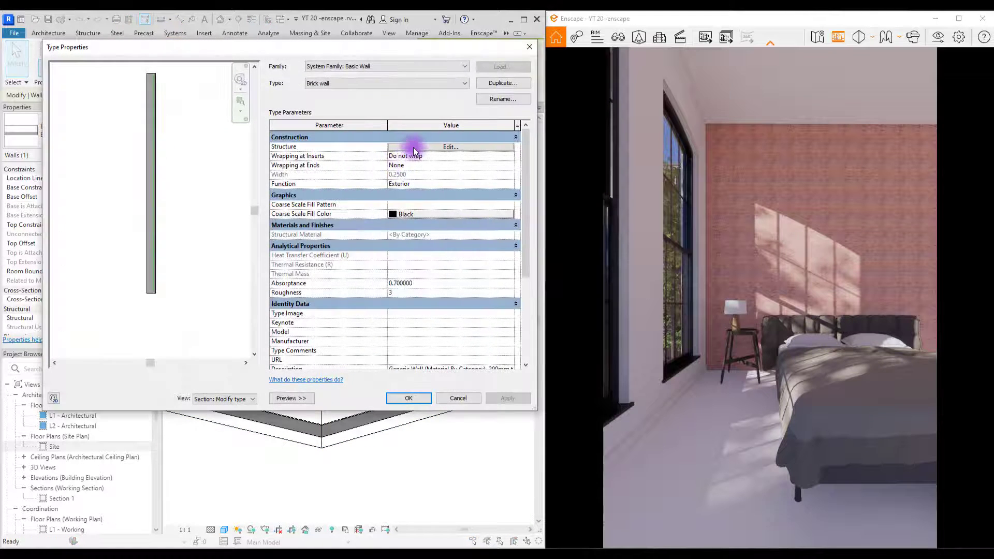
{"action": "left_click", "coordinate": [413, 147]}
{"action": "left_click", "coordinate": [417, 33]}
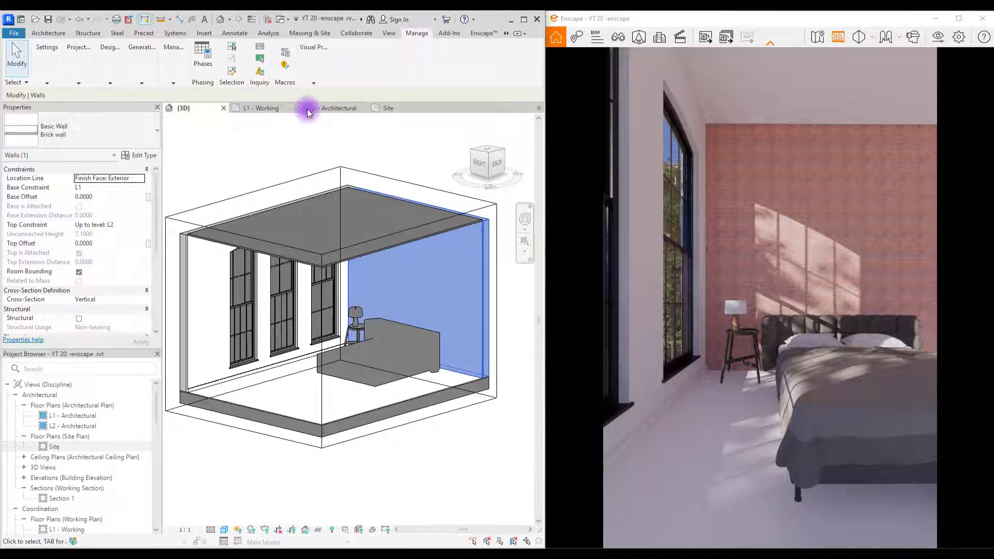
Open Brick wall in Manage > Materials and view its colour texture's 0.30 m sample size
{"action": "left_click", "coordinate": [48, 72]}
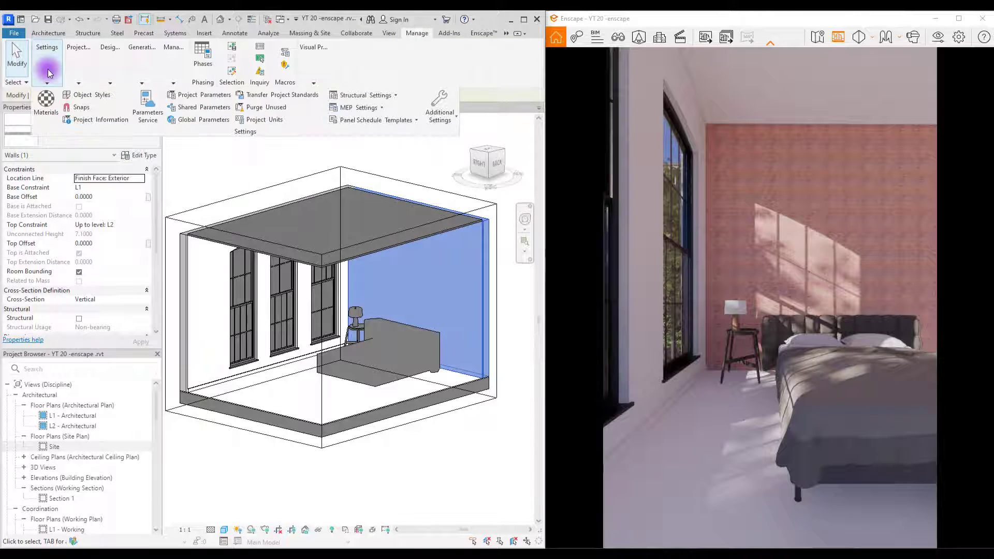
{"action": "left_click", "coordinate": [46, 105]}
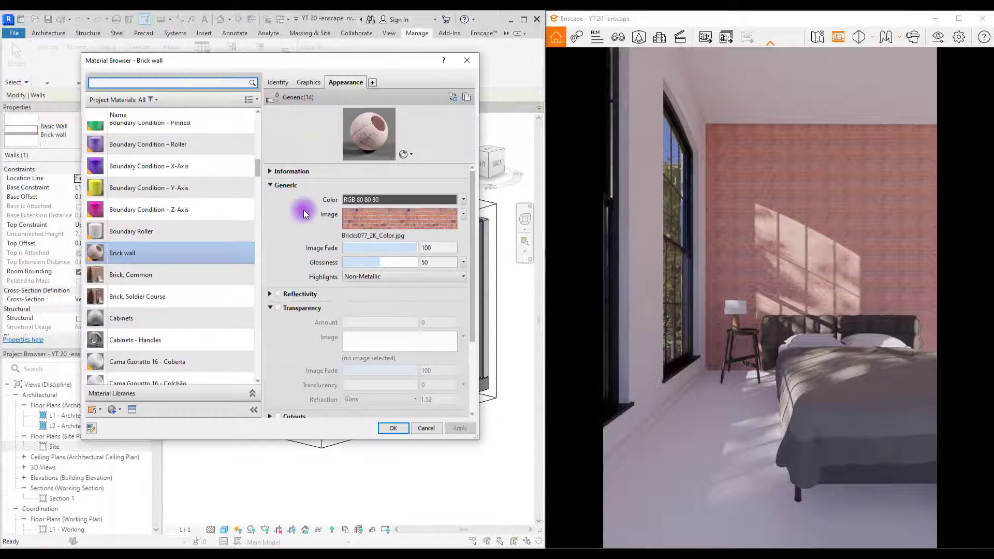
{"action": "left_click", "coordinate": [389, 220]}
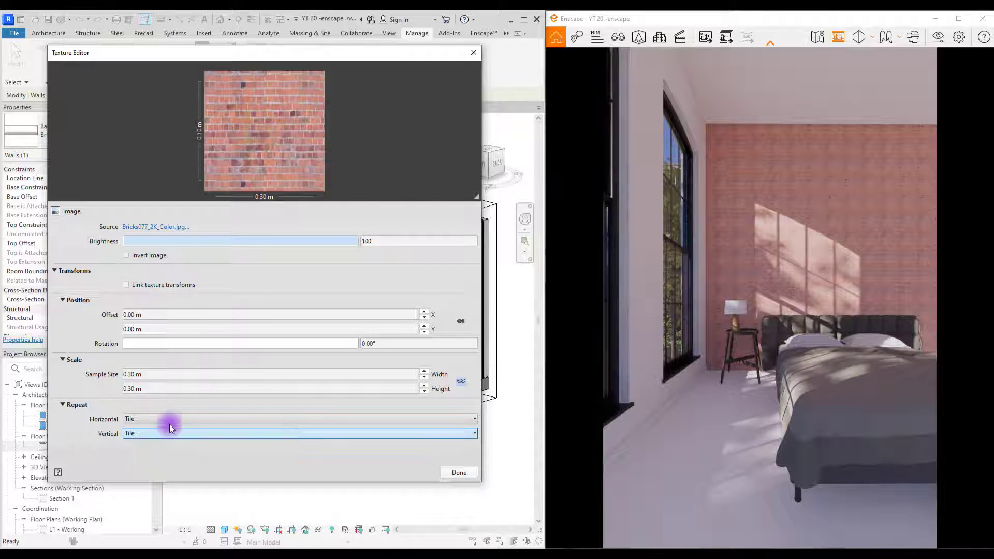
{"action": "left_click", "coordinate": [155, 389]}
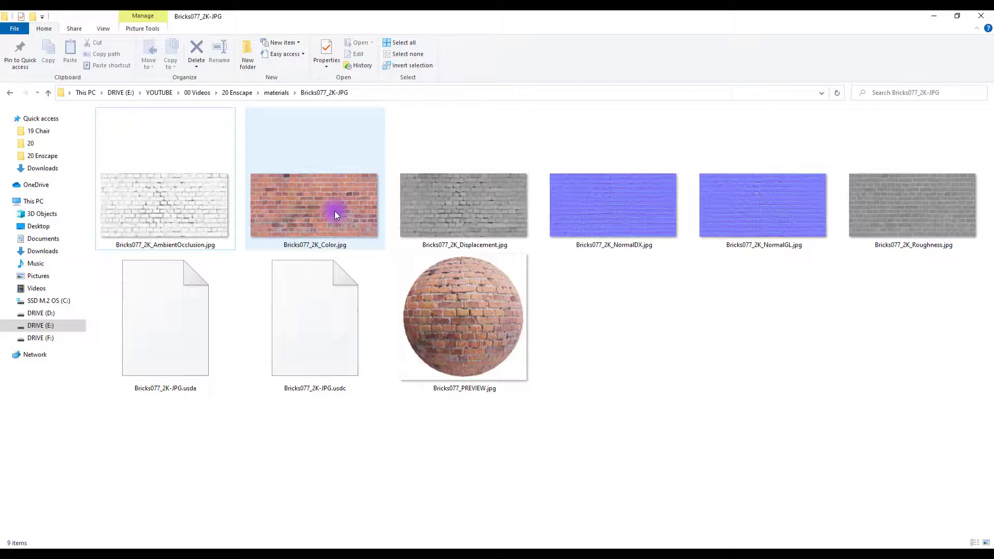
Check Bricks077_2K_Color.jpg's file properties to confirm its 2048 × 1024 pixel size
{"action": "left_click", "coordinate": [334, 211]}
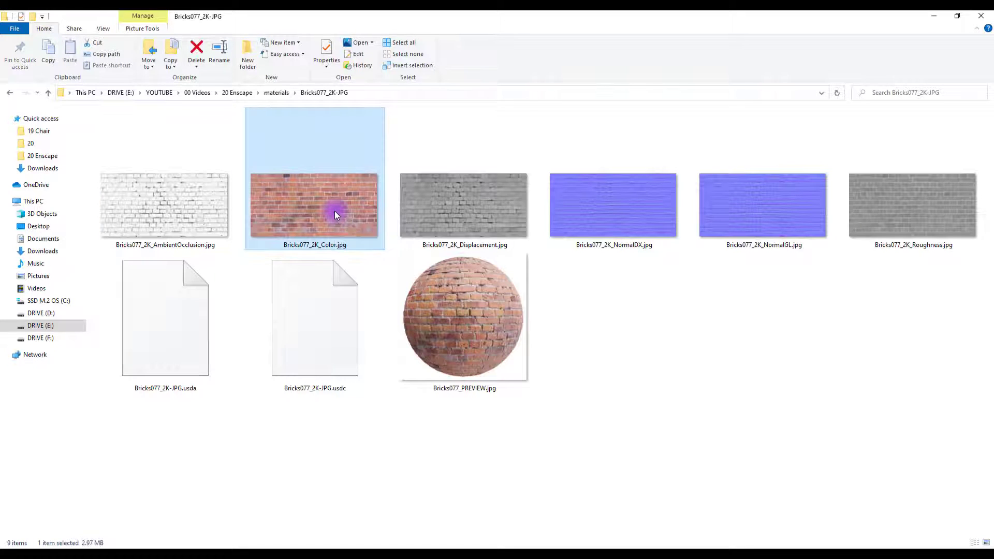
{"action": "right_click", "coordinate": [335, 211]}
{"action": "left_click", "coordinate": [365, 540]}
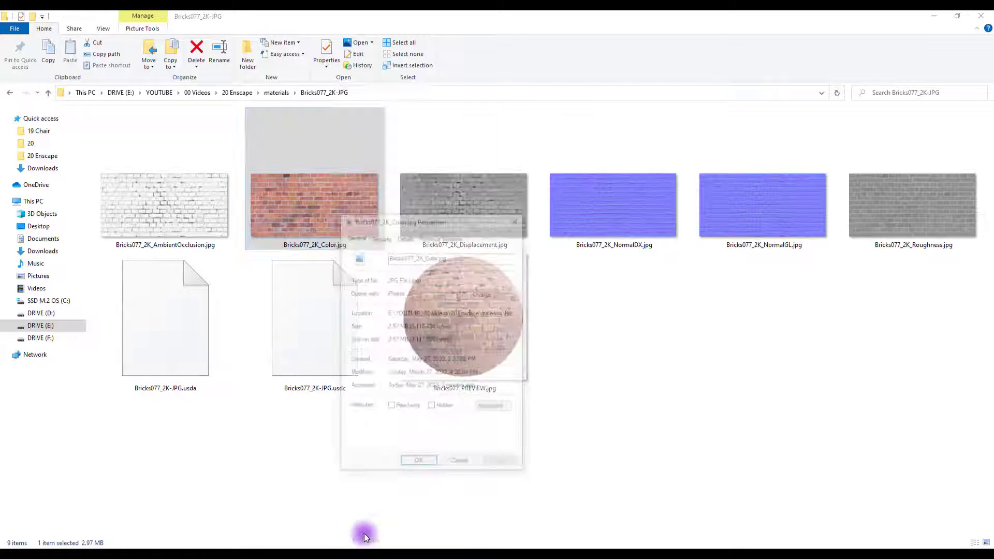
{"action": "left_click", "coordinate": [407, 237]}
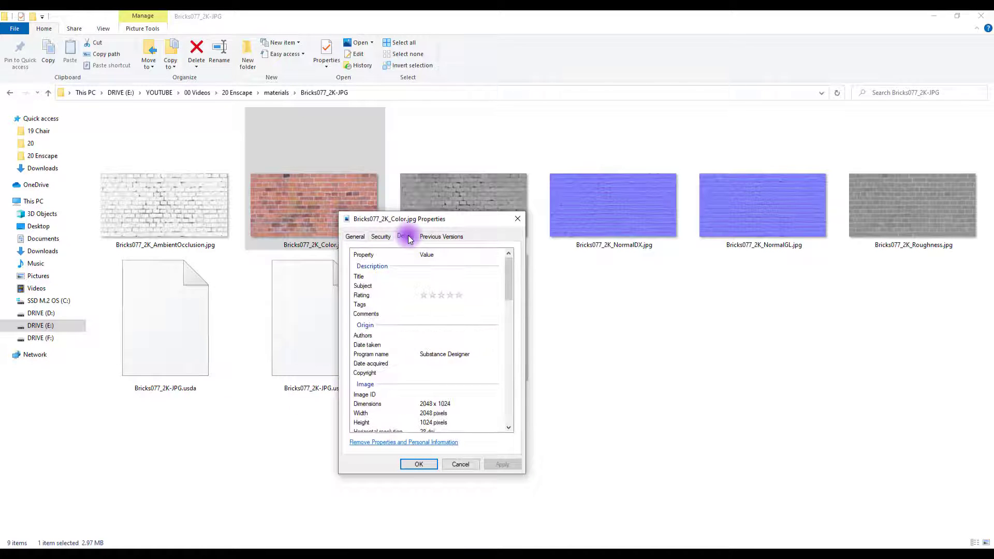
{"action": "left_click_drag", "start_coordinate": [511, 289], "coordinate": [448, 324]}
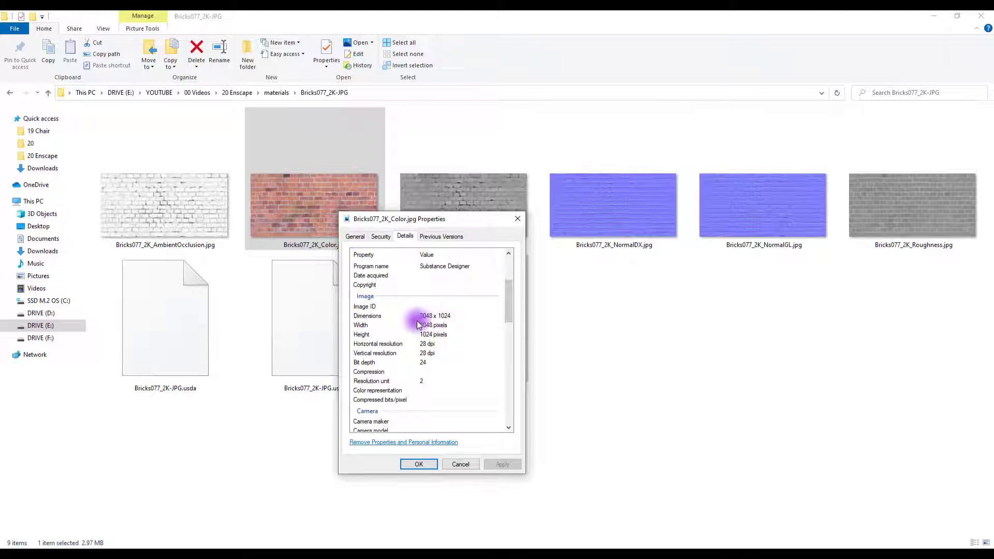
{"action": "left_click", "coordinate": [517, 218]}
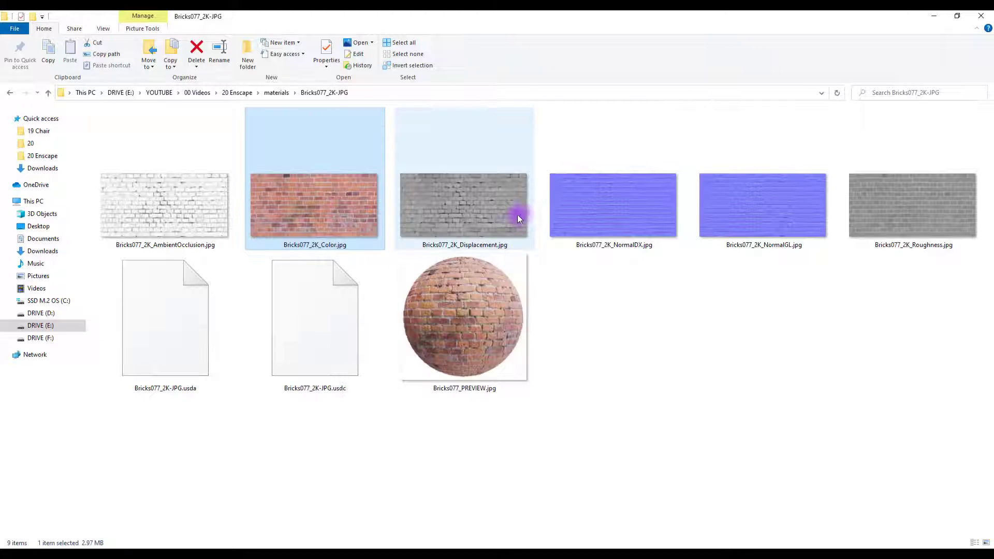
Set the brick colour texture's sample size to 2 m wide by 1 m high
{"action": "left_click", "coordinate": [934, 16]}
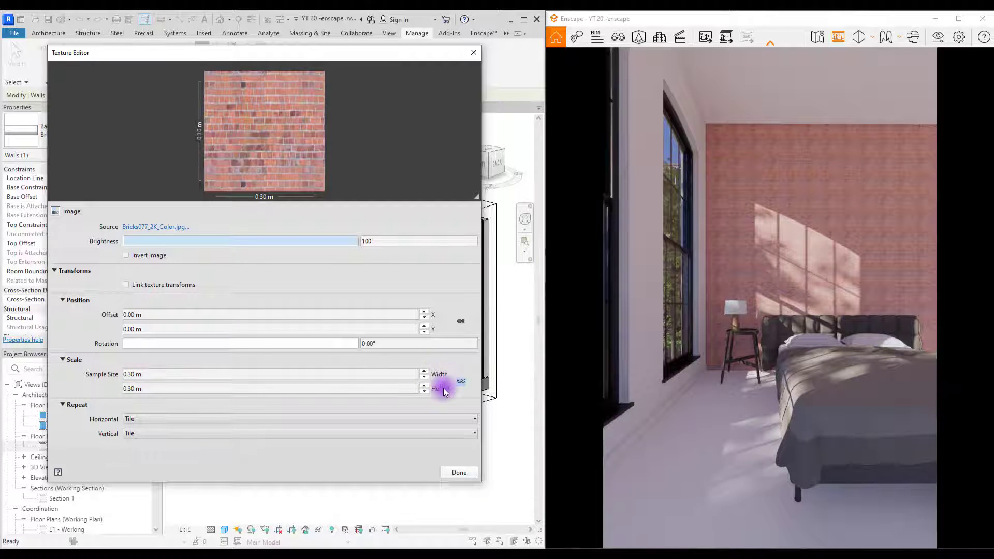
{"action": "left_click", "coordinate": [179, 374]}
{"action": "type", "text": "2"}
{"action": "key", "text": "Tab"}
{"action": "left_click", "coordinate": [159, 387]}
{"action": "double_click", "coordinate": [158, 388]}
{"action": "type", "text": "1"}
{"action": "left_click", "coordinate": [459, 472]}
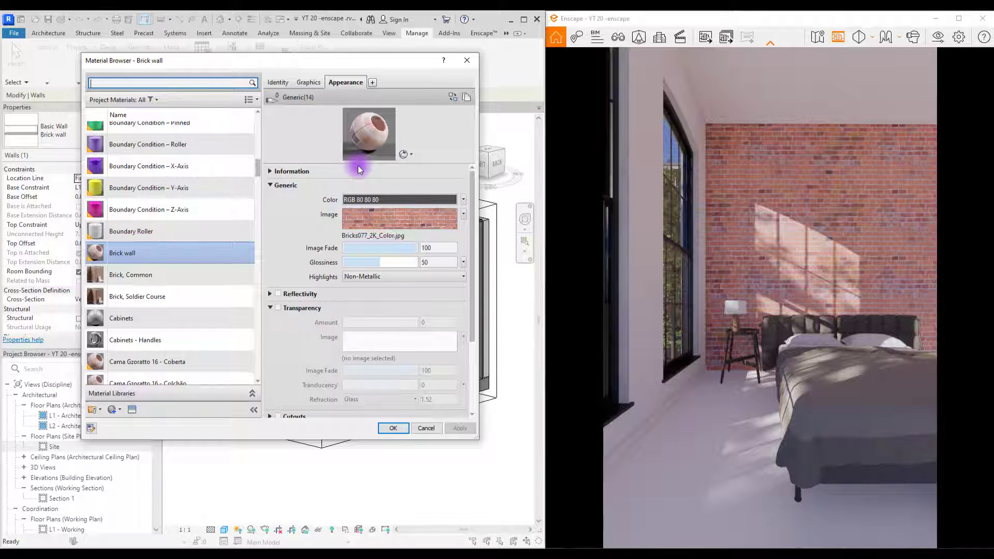
Add Bricks077_2K_Displacement.jpg as the Brick wall material's bump map
{"action": "left_click", "coordinate": [270, 308]}
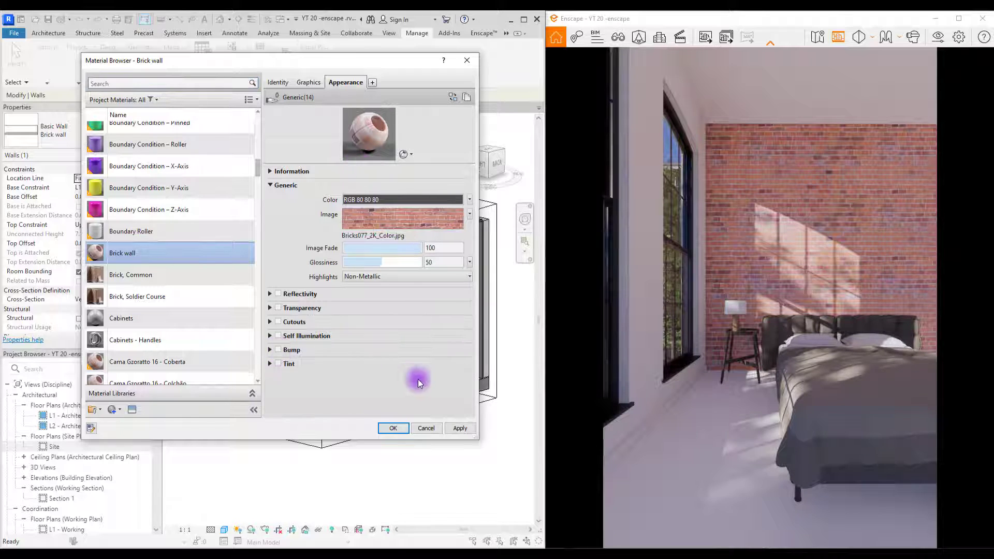
{"action": "left_click", "coordinate": [278, 350]}
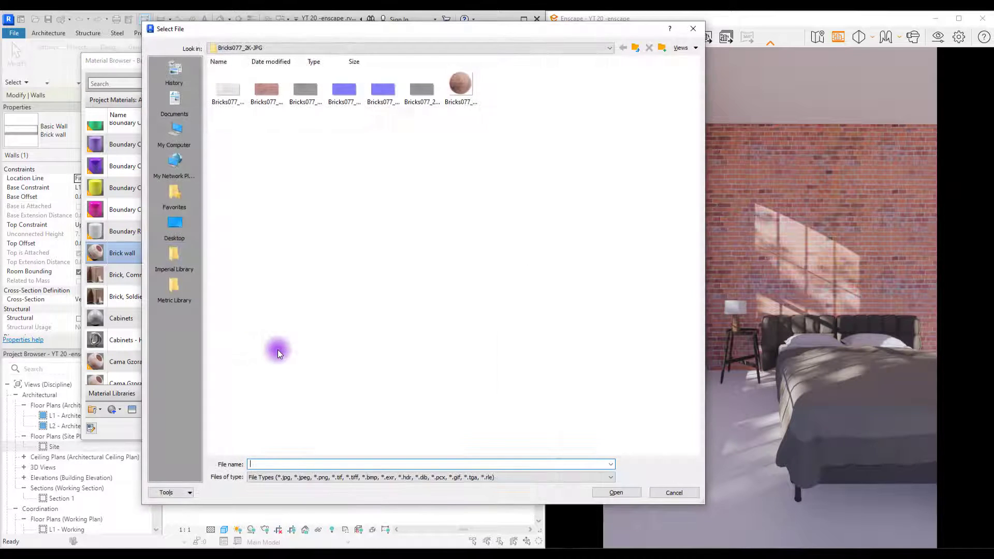
{"action": "right_click", "coordinate": [321, 178]}
{"action": "mouse_move", "coordinate": [373, 187]}
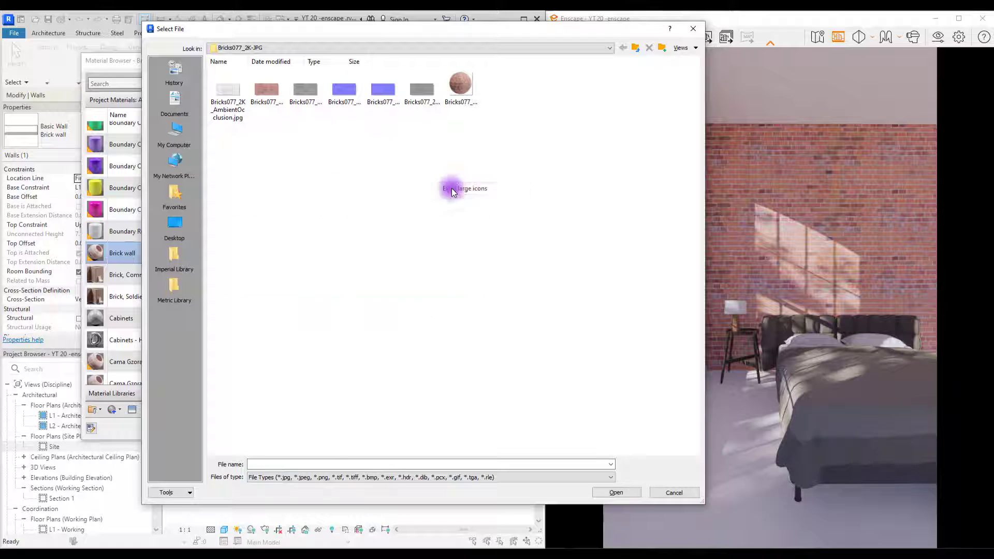
{"action": "left_click", "coordinate": [456, 196]}
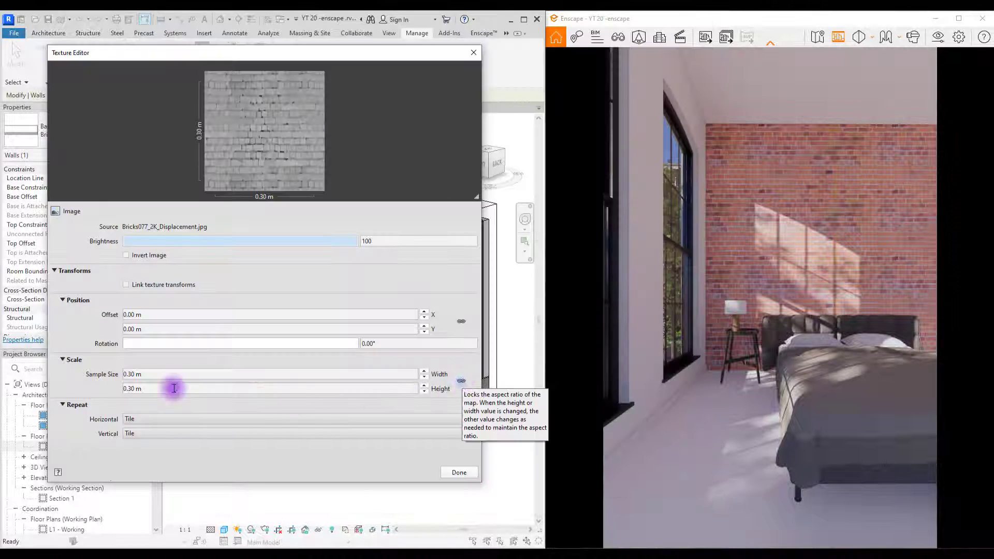
Set the bump texture's sample width to 2.10 m
{"action": "left_click", "coordinate": [156, 388]}
{"action": "double_click", "coordinate": [133, 389]}
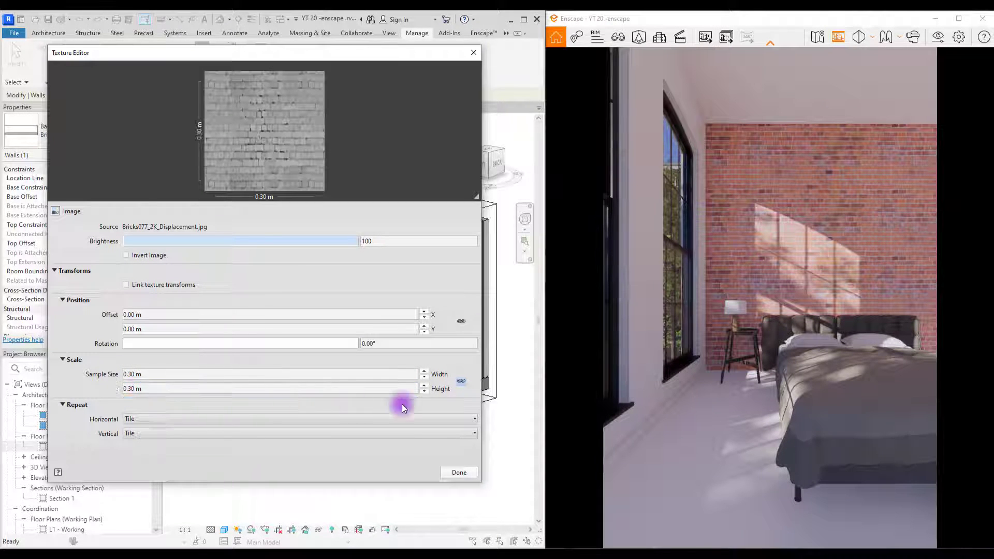
{"action": "double_click", "coordinate": [155, 374]}
{"action": "type", "text": "2.10"}
{"action": "key", "text": "Return"}
{"action": "left_click", "coordinate": [138, 389]}
{"action": "left_click", "coordinate": [459, 472]}
Raise the bump amount to 200, then 270, applying each
{"action": "left_click", "coordinate": [385, 402]}
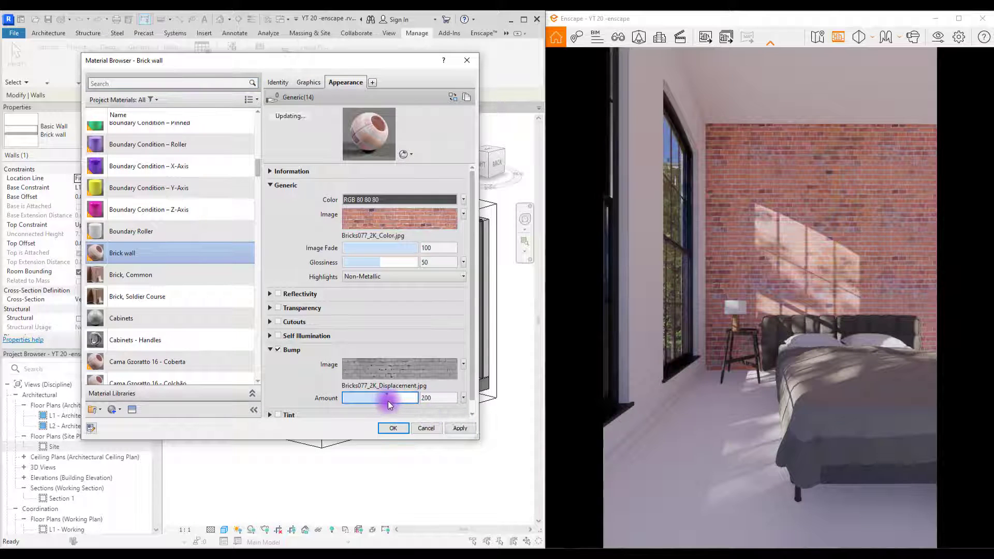
{"action": "left_click", "coordinate": [463, 429]}
{"action": "left_click", "coordinate": [389, 402]}
{"action": "left_click", "coordinate": [465, 430]}
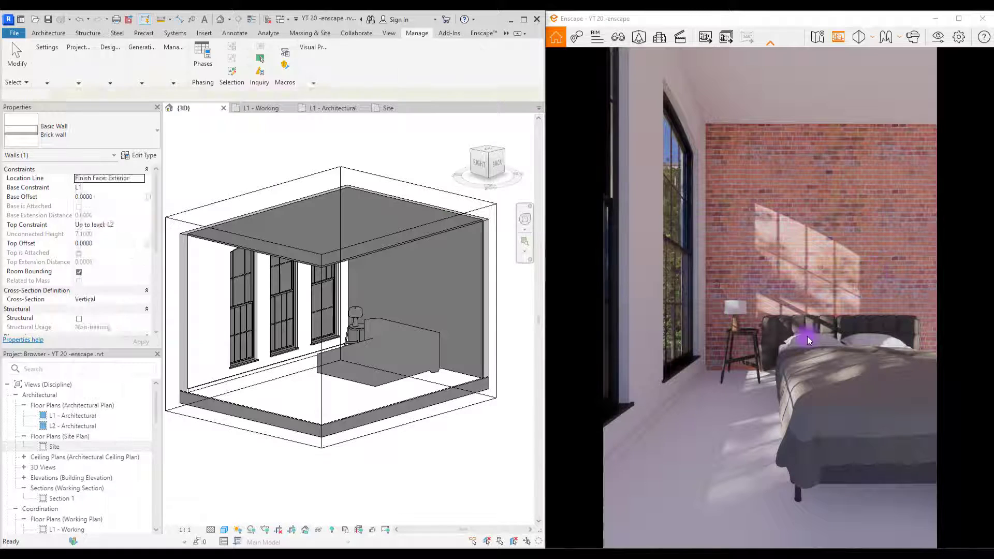
Increase the Brick wall material's bump amount to 460 and apply it
{"action": "left_click_drag", "start_coordinate": [806, 337], "coordinate": [723, 211]}
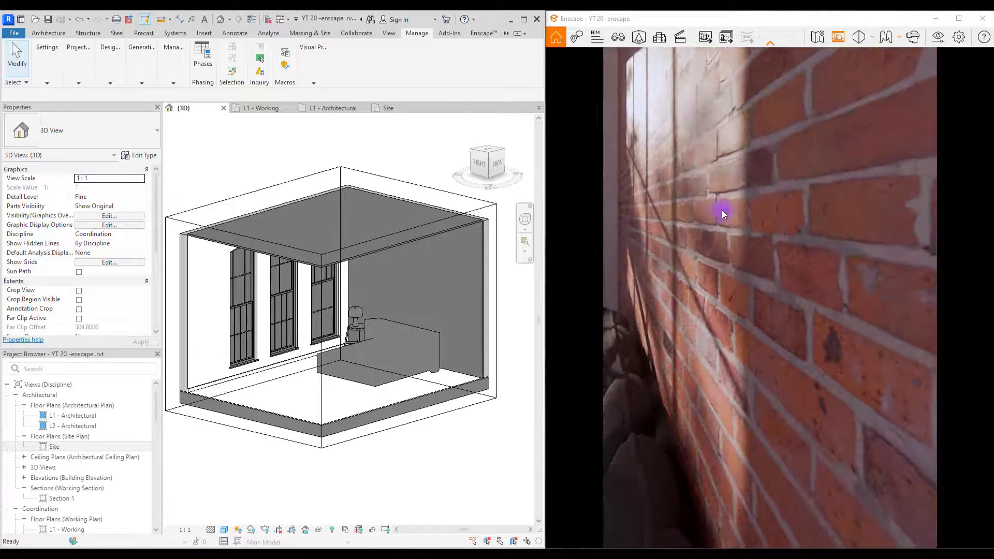
{"action": "left_click", "coordinate": [48, 80]}
{"action": "left_click", "coordinate": [49, 99]}
{"action": "left_click_drag", "start_coordinate": [424, 382], "coordinate": [394, 390]}
{"action": "left_click", "coordinate": [461, 429]}
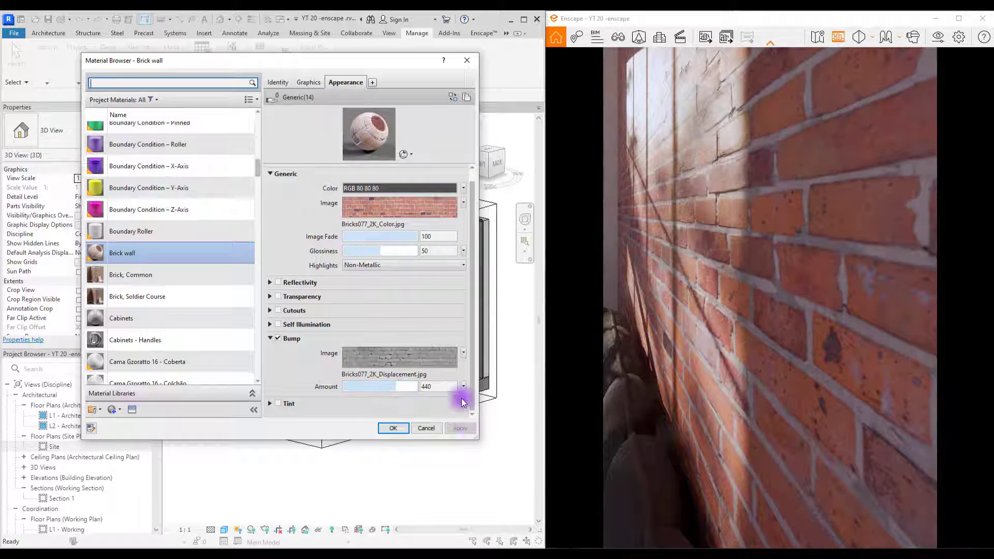
Return the Enscape render to saved 3D View 1 facing the bed and brick wall
{"action": "left_click", "coordinate": [690, 147]}
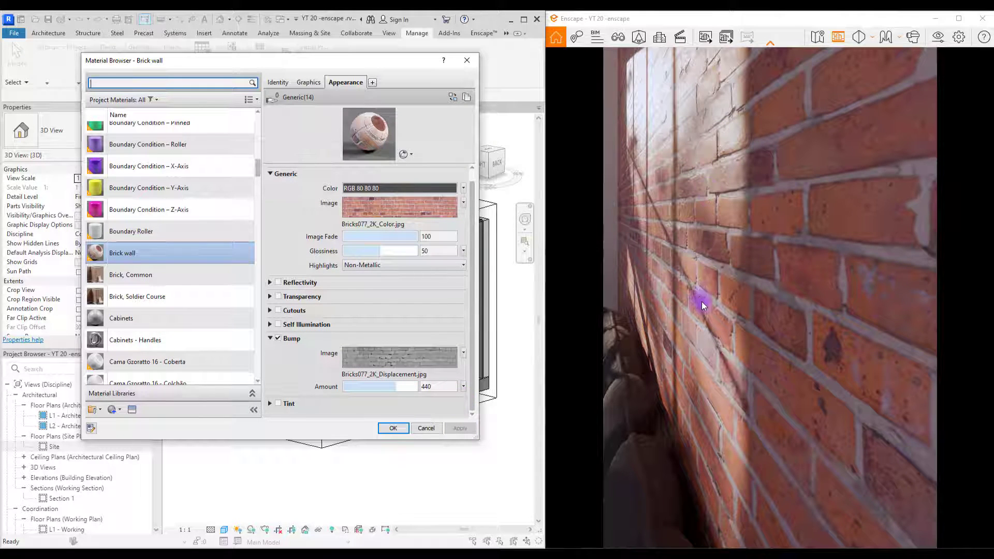
{"action": "key", "text": "Return"}
{"action": "left_click_drag", "start_coordinate": [574, 321], "coordinate": [655, 326]}
{"action": "left_click", "coordinate": [617, 37]}
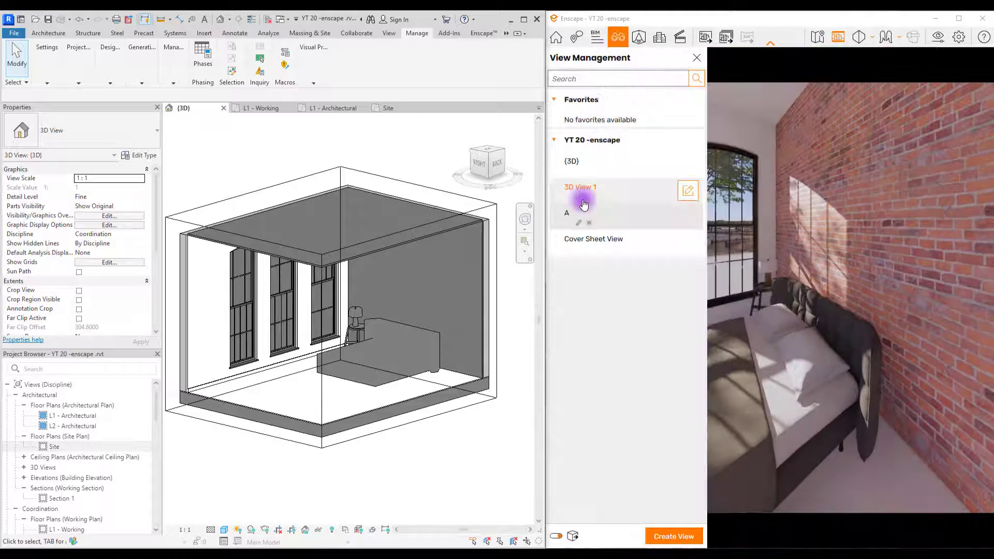
{"action": "left_click", "coordinate": [573, 204]}
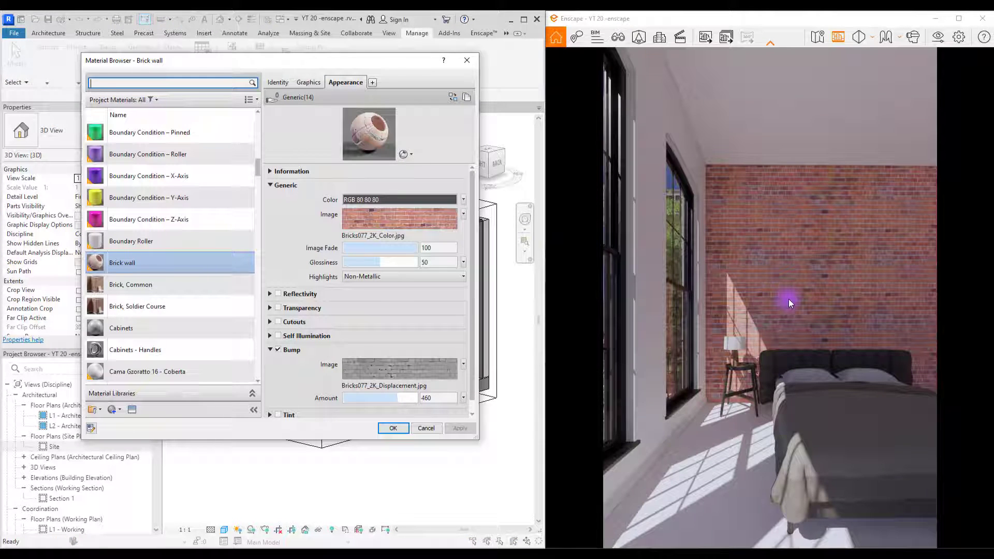
Turn on Brick wall reflectivity and drive Direct with the Bricks077_2K_Roughness.jpg image
{"action": "left_click", "coordinate": [279, 294]}
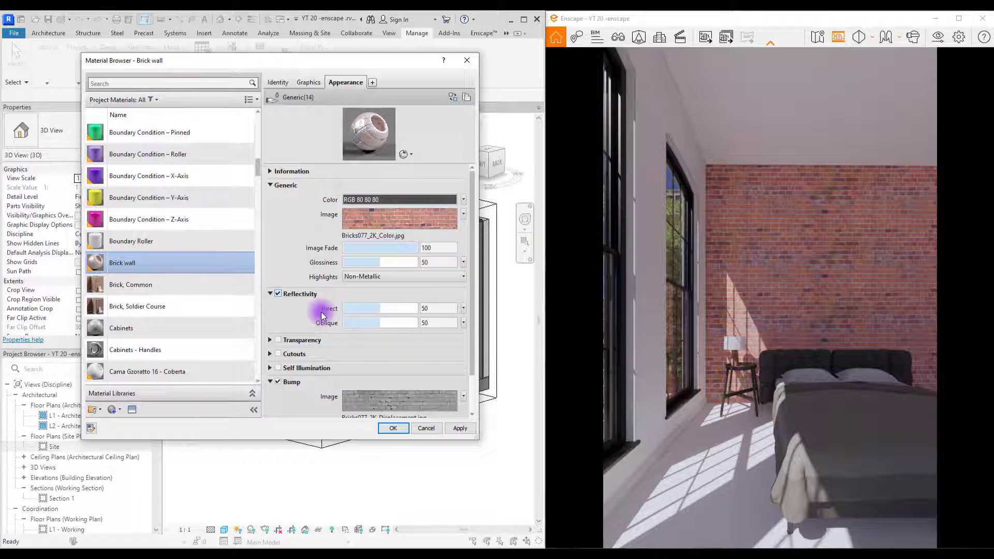
{"action": "left_click", "coordinate": [464, 309]}
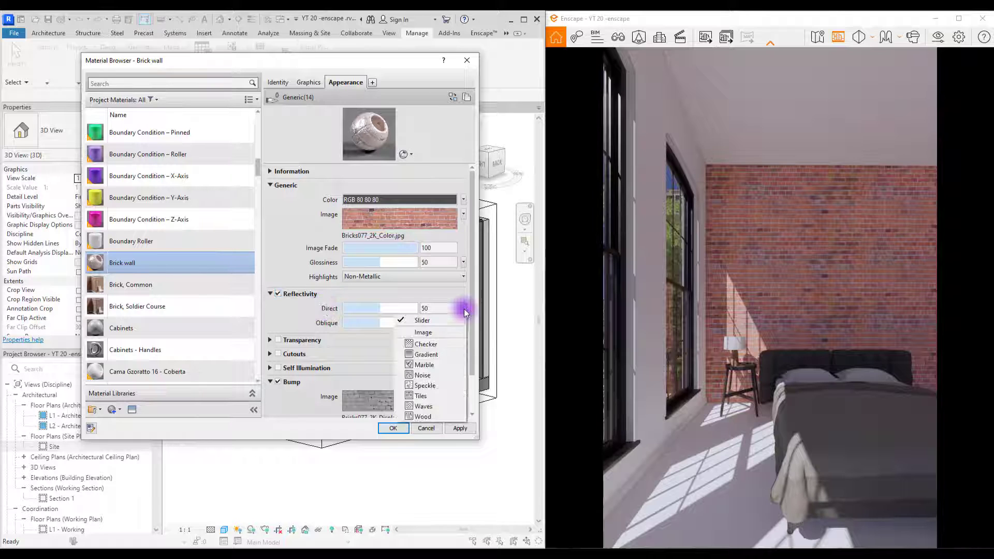
{"action": "left_click", "coordinate": [324, 325]}
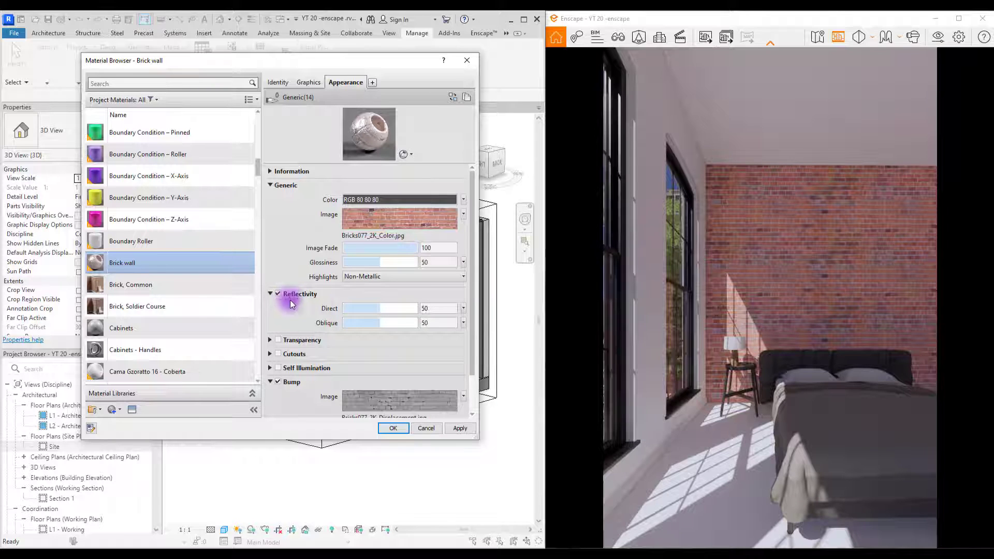
{"action": "left_click", "coordinate": [464, 309]}
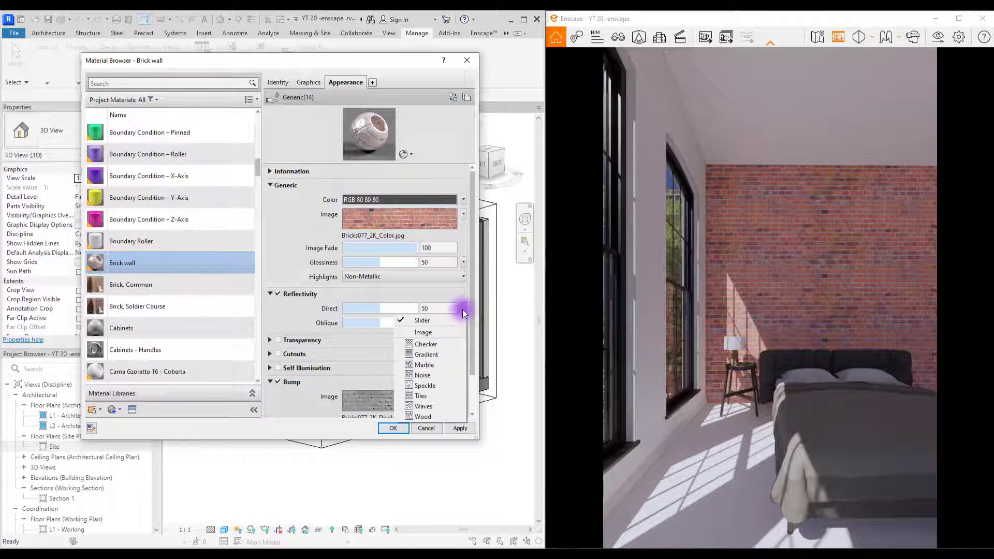
{"action": "left_click", "coordinate": [411, 334]}
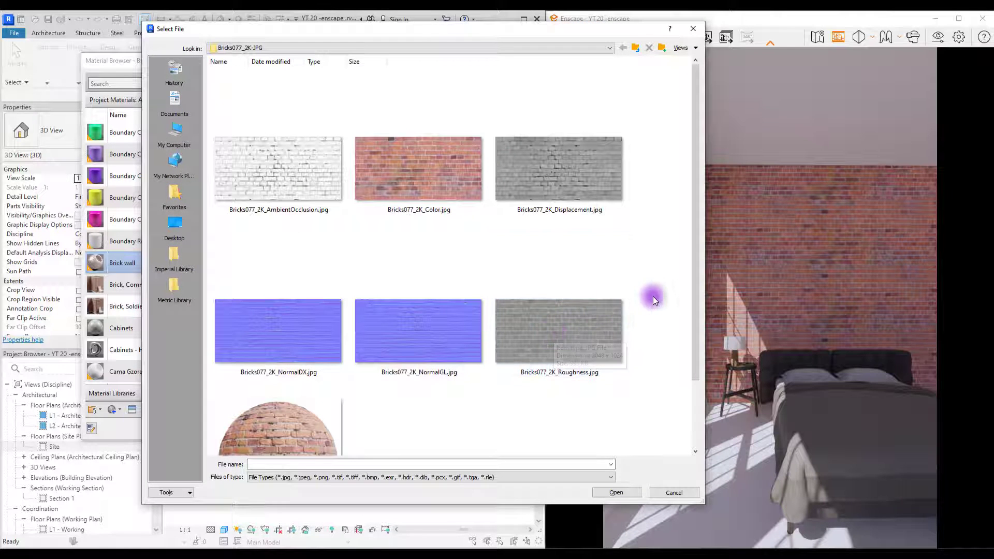
{"action": "left_click", "coordinate": [582, 321]}
{"action": "left_click", "coordinate": [615, 492]}
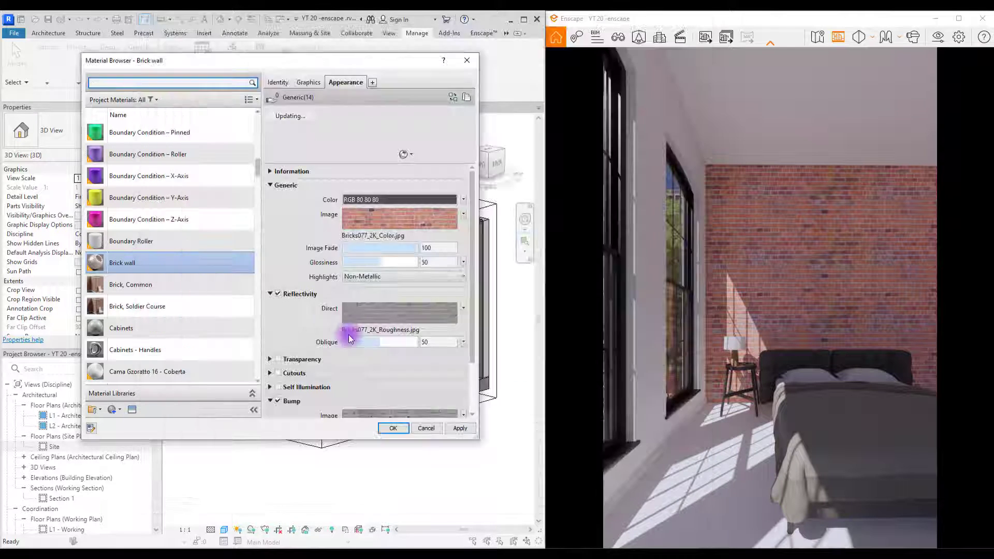
{"action": "left_click", "coordinate": [406, 312]}
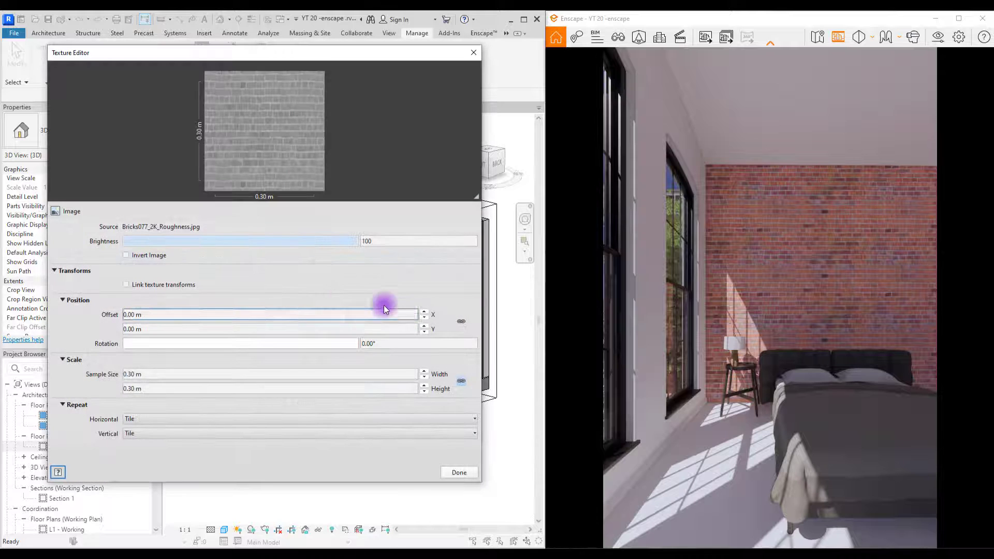
{"action": "key", "text": "Escape"}
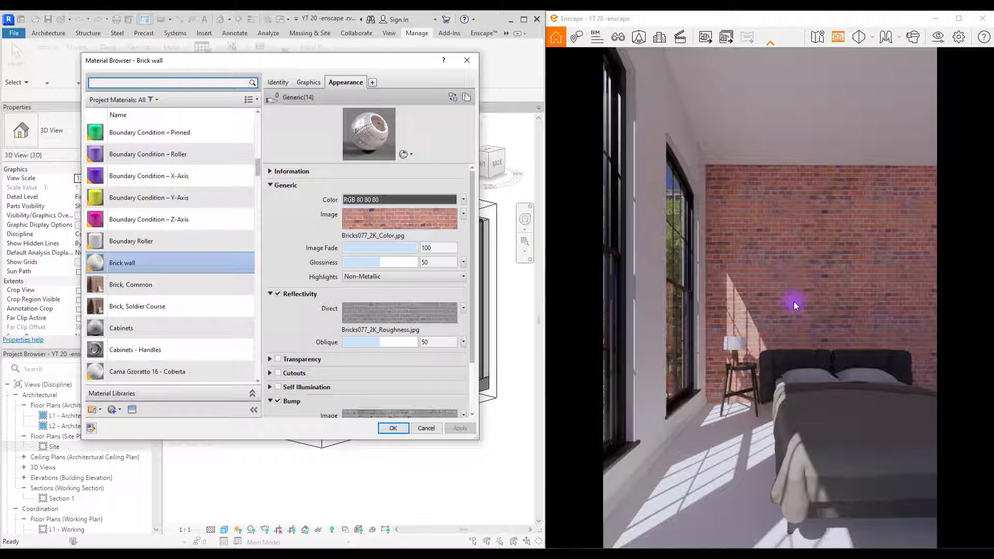
From the window wall's layer structure, create a new material named 'Plaster wall'
{"action": "key", "text": "Escape"}
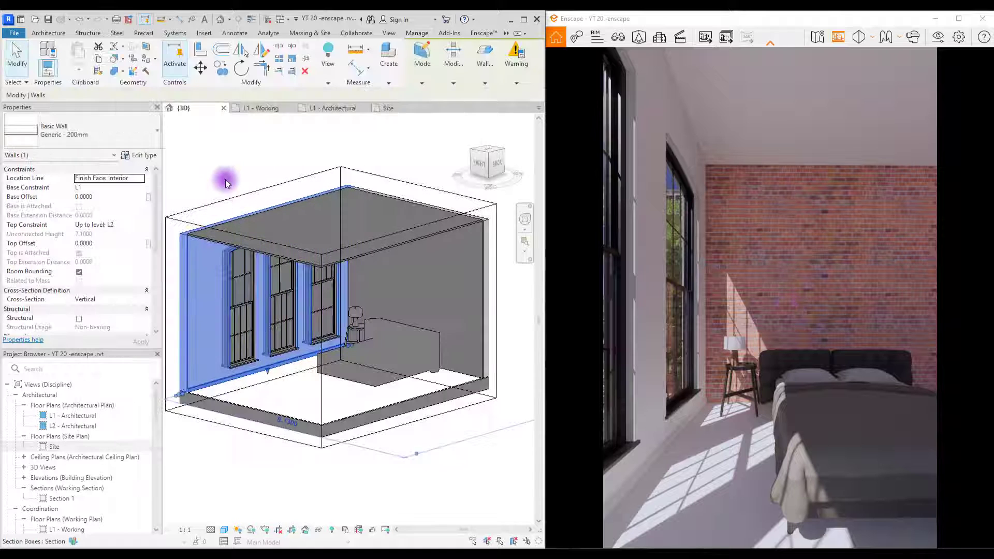
{"action": "left_click", "coordinate": [186, 251]}
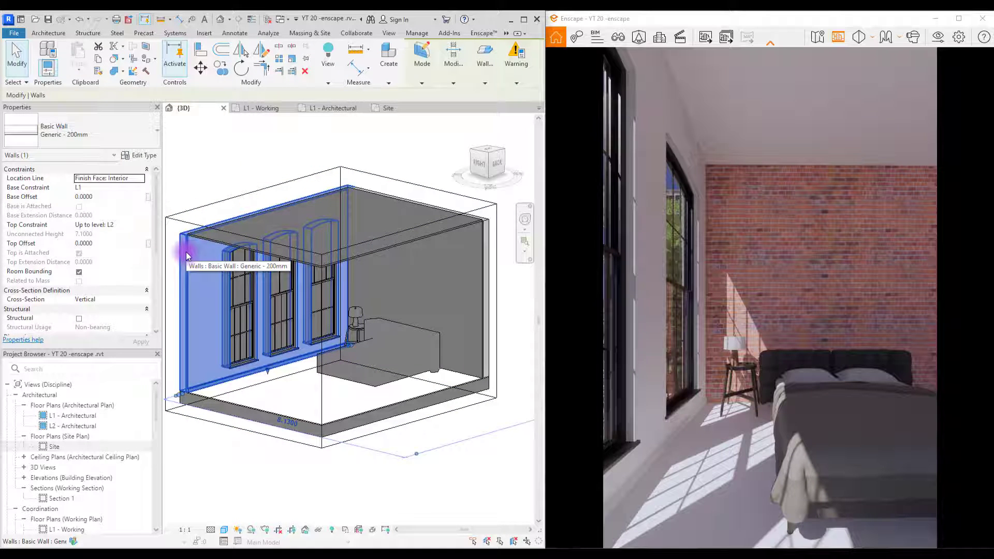
{"action": "left_click", "coordinate": [136, 156]}
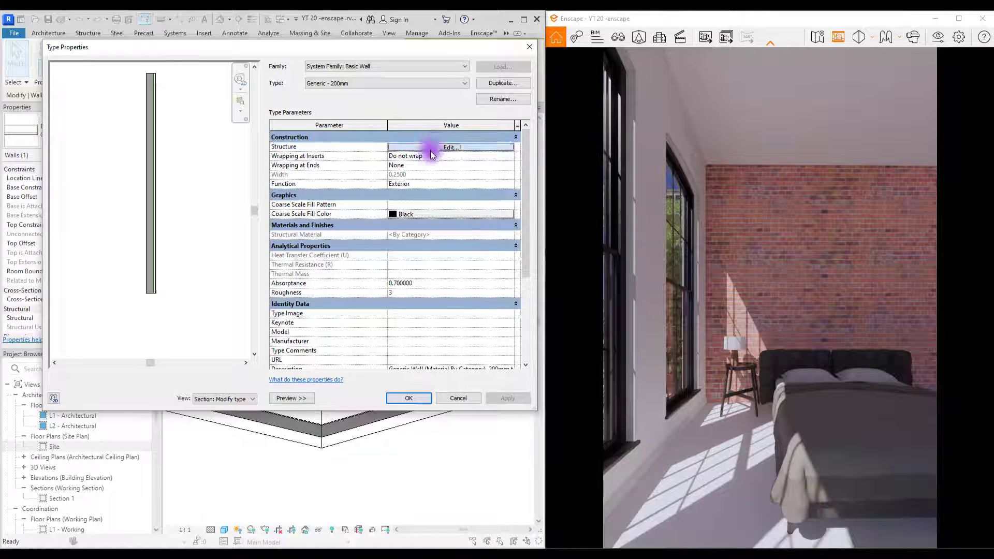
{"action": "left_click", "coordinate": [430, 148]}
{"action": "left_click", "coordinate": [344, 171]}
{"action": "left_click", "coordinate": [377, 171]}
{"action": "left_click", "coordinate": [115, 410]}
{"action": "left_click", "coordinate": [122, 421]}
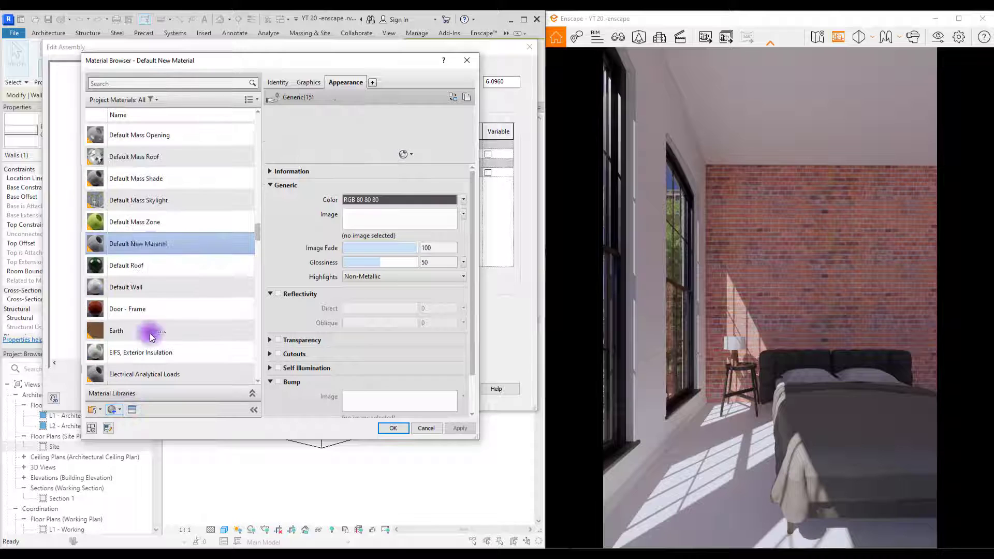
{"action": "right_click", "coordinate": [150, 243]}
{"action": "left_click", "coordinate": [175, 286]}
{"action": "type", "text": "Plast"}
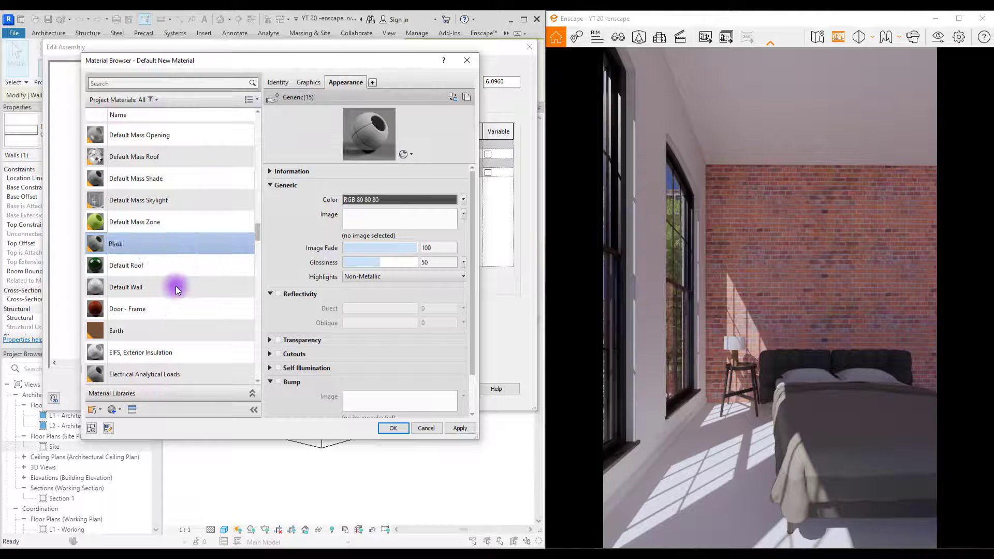
{"action": "type", "text": "er wall"}
{"action": "left_click", "coordinate": [399, 217]}
Load Plaster002_2K_Color.jpg from the Plaster002_2K-JPG folder as the plaster's colour image
{"action": "left_click", "coordinate": [692, 31]}
{"action": "left_click", "coordinate": [383, 224]}
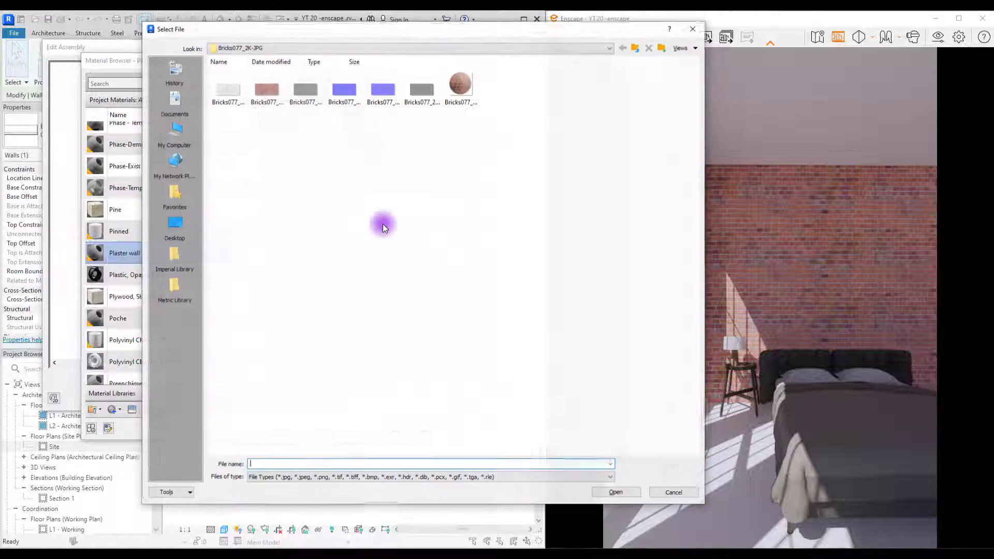
{"action": "left_click", "coordinate": [304, 48]}
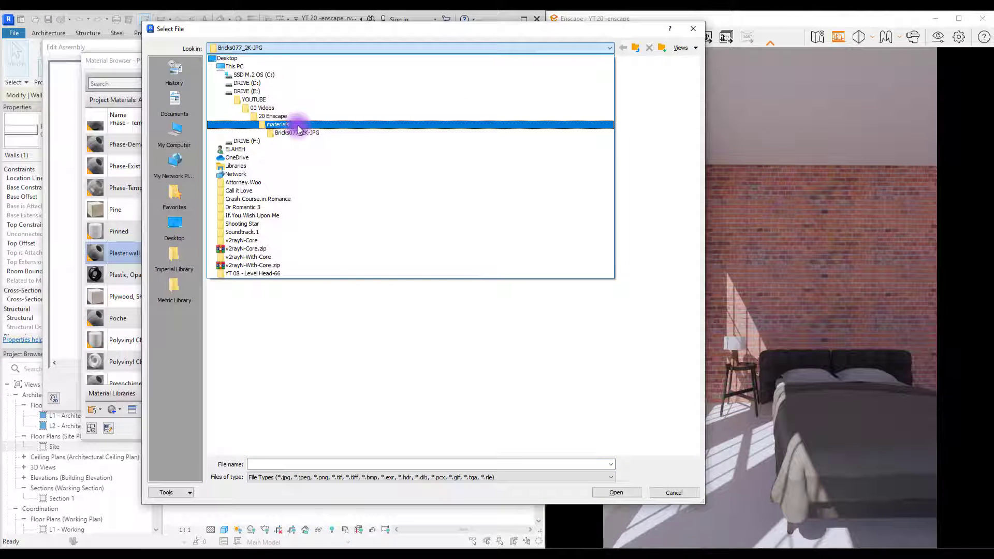
{"action": "left_click", "coordinate": [298, 125]}
{"action": "double_click", "coordinate": [305, 83]}
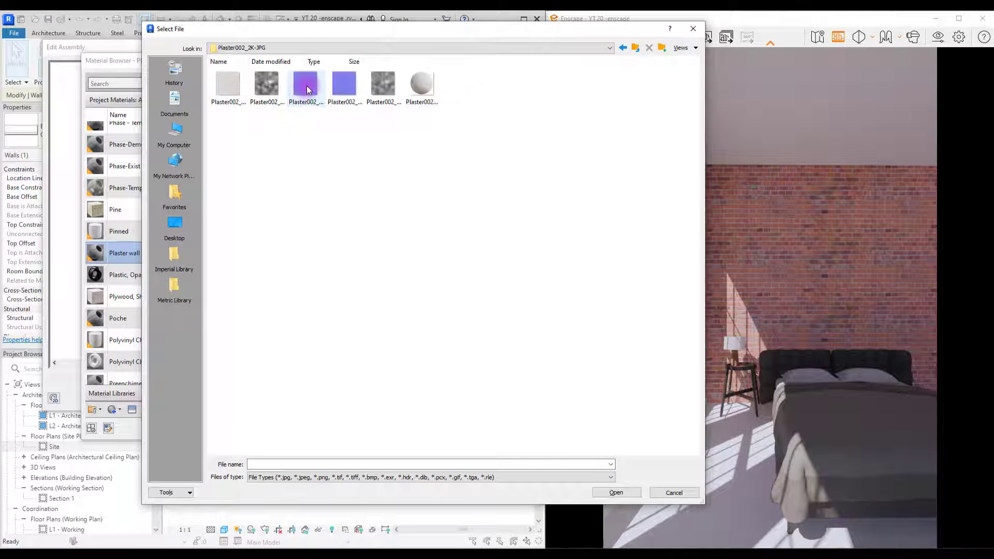
{"action": "scroll", "coordinate": [306, 88], "scroll_direction": "up", "scroll_amount": 3, "text": "ctrl"}
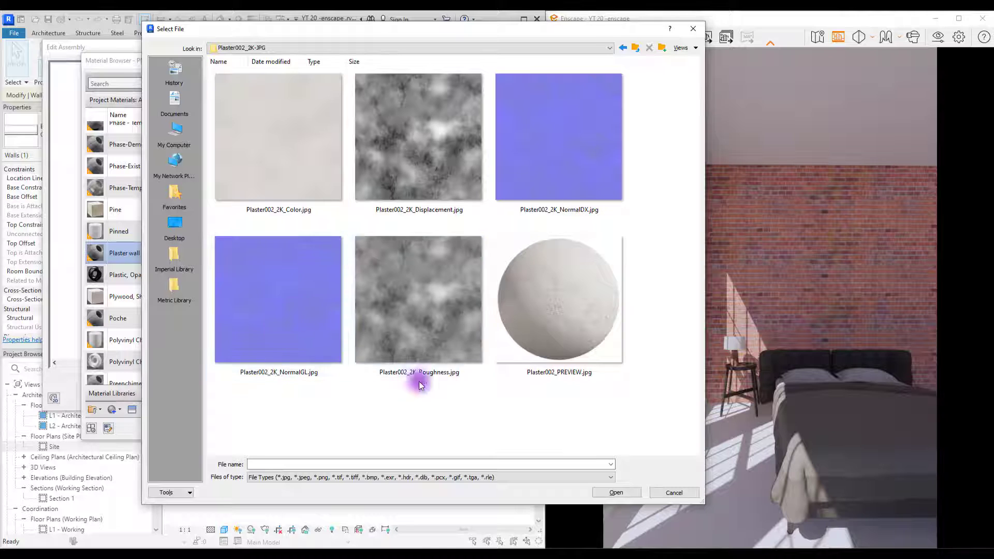
{"action": "left_click", "coordinate": [283, 167]}
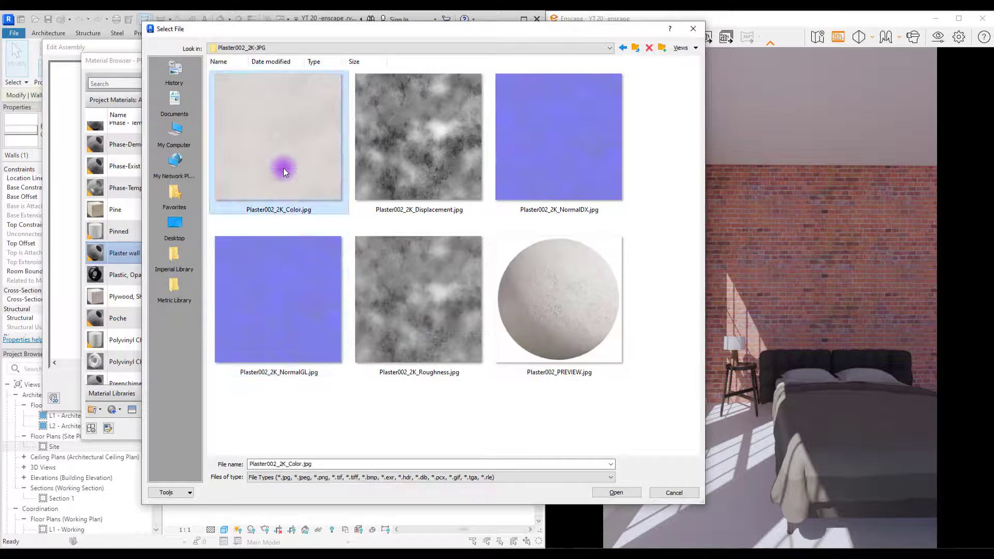
{"action": "left_click", "coordinate": [616, 492]}
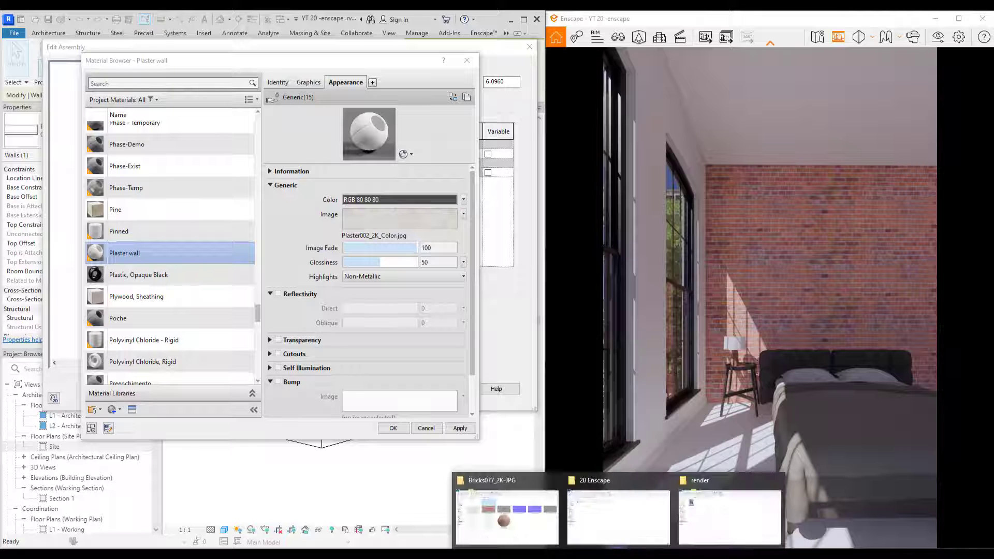
Confirm in File Explorer properties that the plaster colour image is 2048 × 2048 pixels
{"action": "left_click", "coordinate": [616, 510]}
{"action": "double_click", "coordinate": [440, 204]}
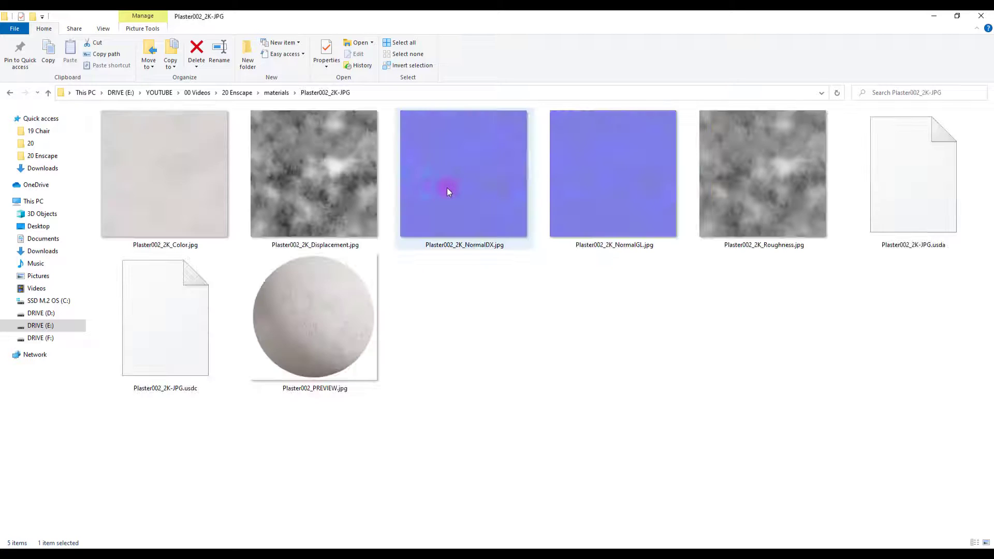
{"action": "right_click", "coordinate": [158, 170]}
{"action": "left_click", "coordinate": [212, 539]}
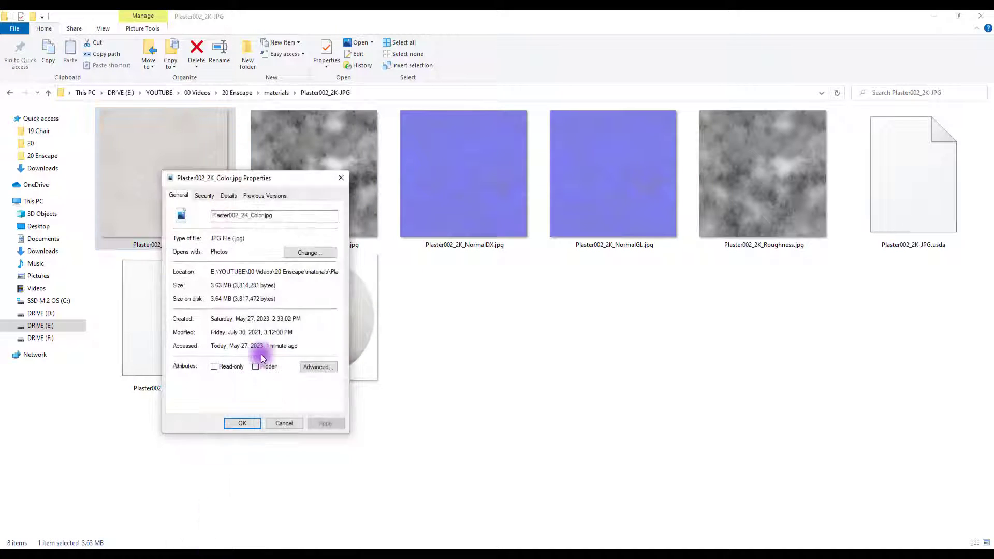
{"action": "left_click_drag", "start_coordinate": [262, 178], "coordinate": [304, 160]}
{"action": "left_click", "coordinate": [269, 178]}
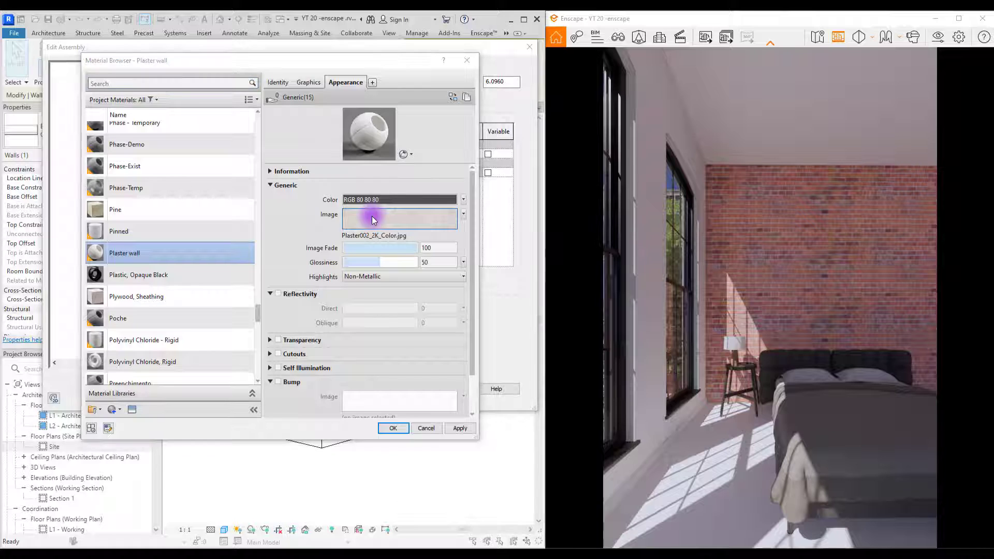
Set the plaster colour texture's sample width to 1 m
{"action": "left_click", "coordinate": [373, 220]}
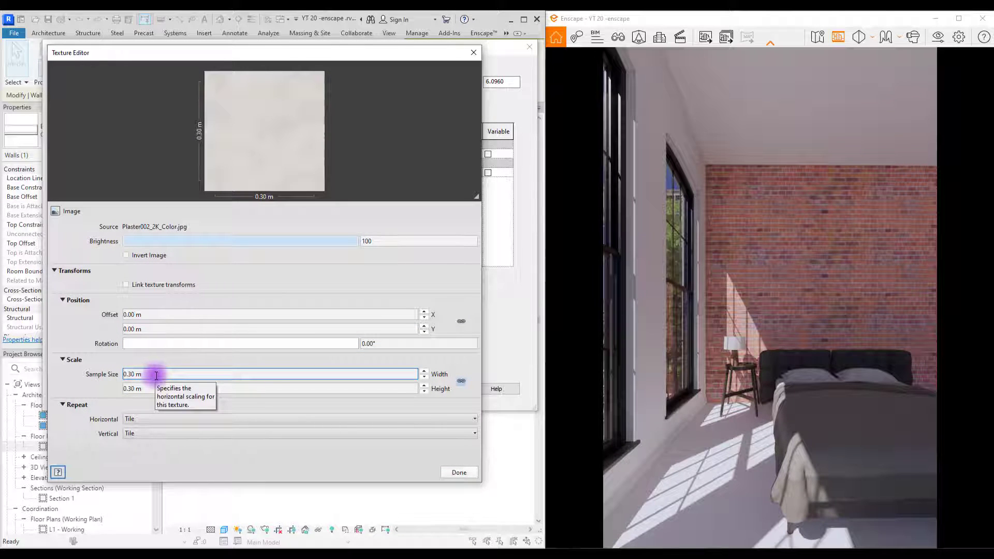
{"action": "left_click", "coordinate": [168, 374]}
{"action": "type", "text": "1"}
{"action": "key", "text": "Tab"}
Finish the plaster texture edit, check the Enscape render, and reopen the Materials library
{"action": "left_click", "coordinate": [458, 471]}
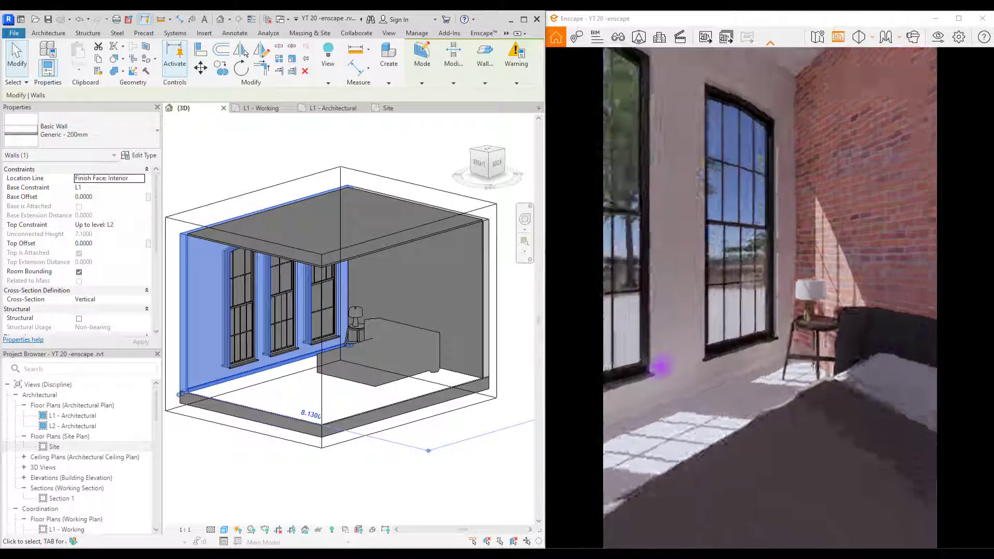
{"action": "left_click_drag", "start_coordinate": [659, 366], "coordinate": [705, 333]}
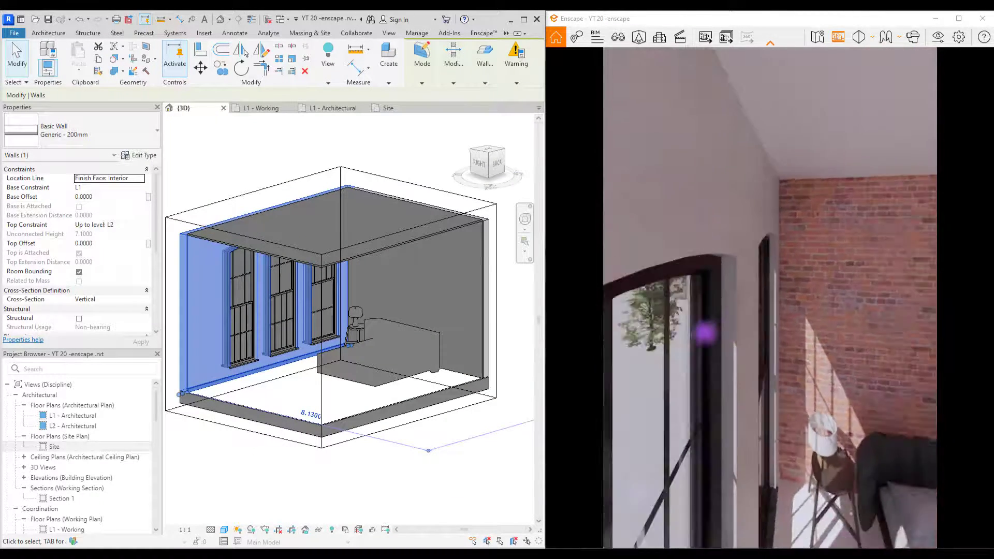
{"action": "left_click_drag", "start_coordinate": [704, 333], "coordinate": [721, 215]}
{"action": "left_click", "coordinate": [417, 33]}
{"action": "left_click", "coordinate": [46, 69]}
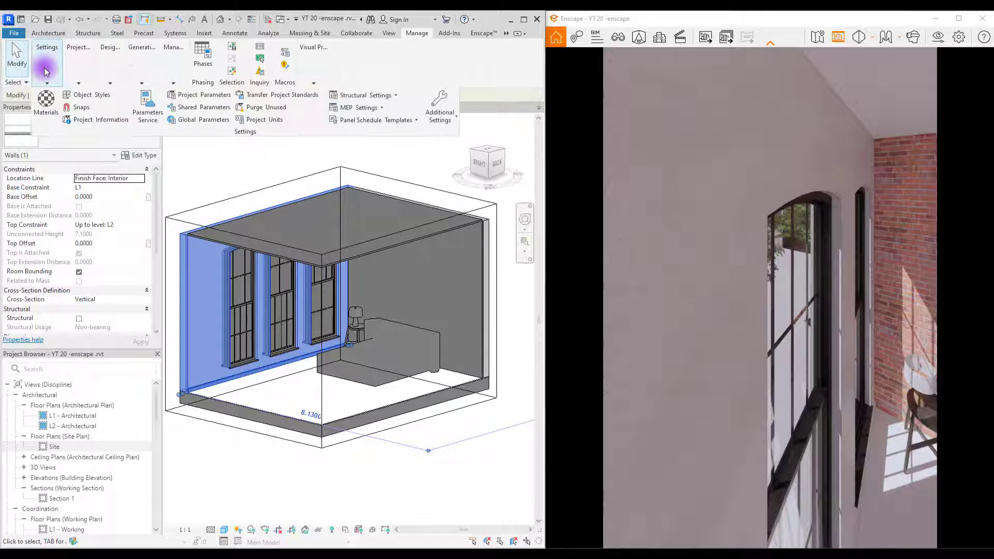
{"action": "left_click", "coordinate": [47, 99]}
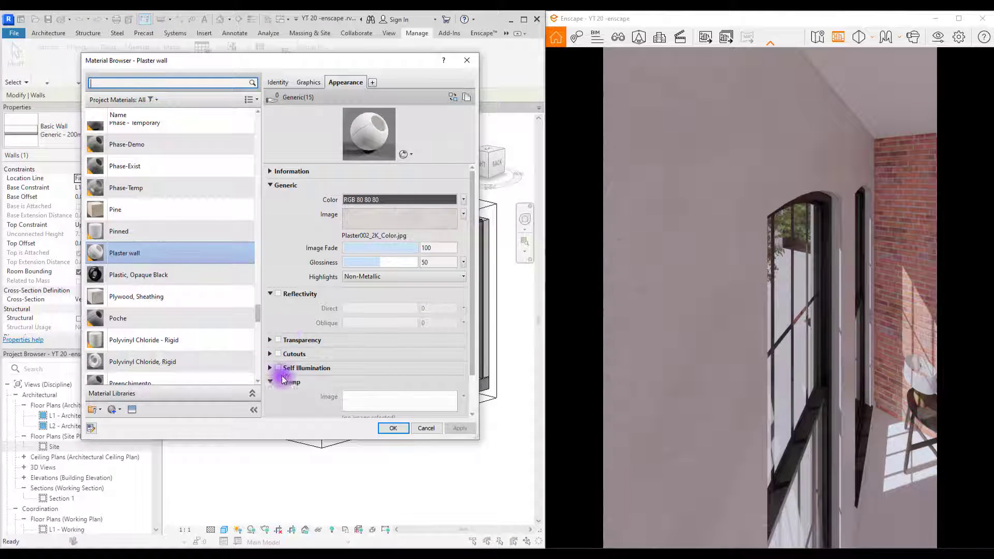
Enable bump on Plaster wall using Plaster002_2K_Displacement.jpg
{"action": "left_click", "coordinate": [278, 354]}
{"action": "right_click", "coordinate": [332, 174]}
{"action": "mouse_move", "coordinate": [362, 182]}
{"action": "left_click", "coordinate": [484, 186]}
{"action": "double_click", "coordinate": [412, 135]}
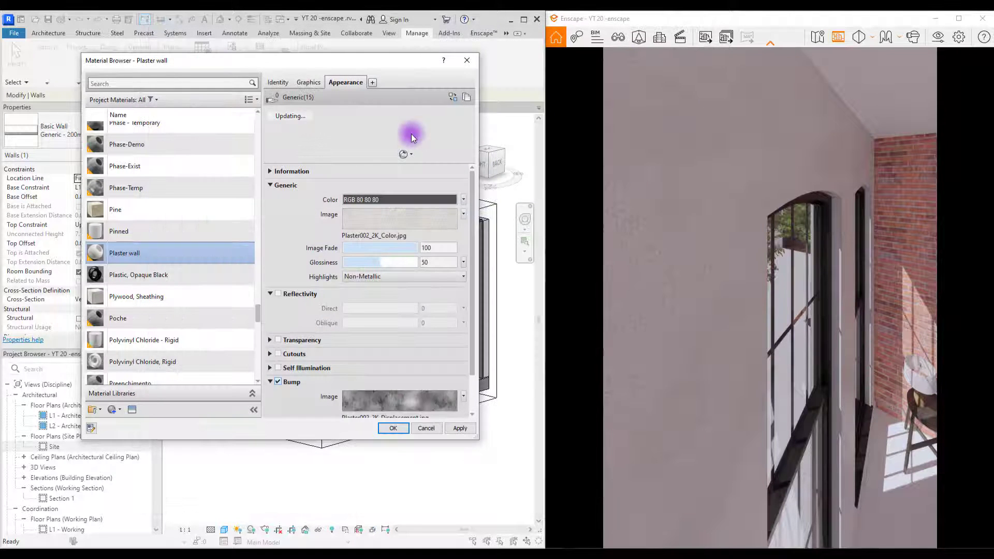
{"action": "mouse_move", "coordinate": [378, 400]}
{"action": "scroll", "coordinate": [312, 386], "scroll_direction": "down", "scroll_amount": 2}
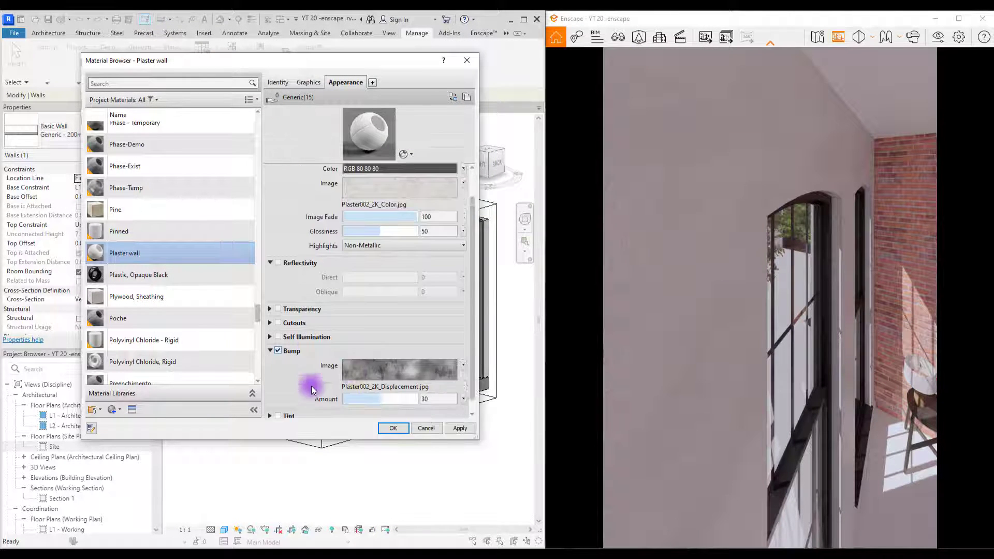
Size the bump texture to 1 × 1 m and select the bump amount for editing
{"action": "left_click", "coordinate": [380, 356]}
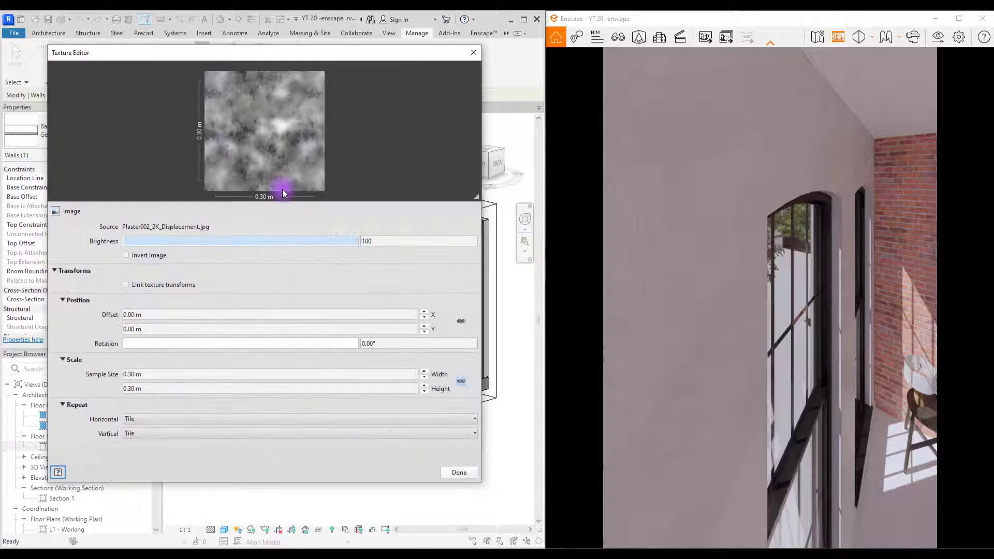
{"action": "left_click", "coordinate": [164, 374]}
{"action": "type", "text": "1"}
{"action": "key", "text": "Tab"}
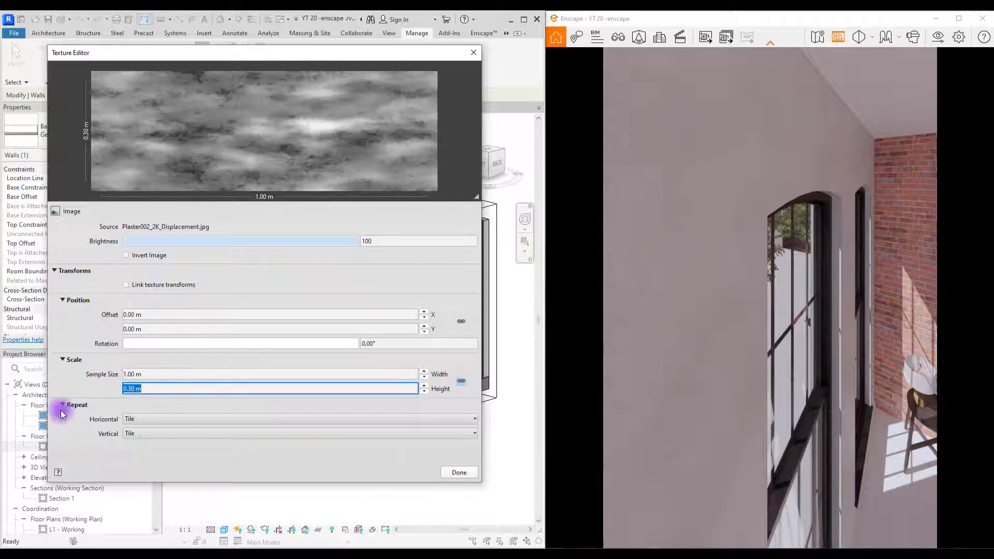
{"action": "type", "text": "1"}
{"action": "key", "text": "Tab"}
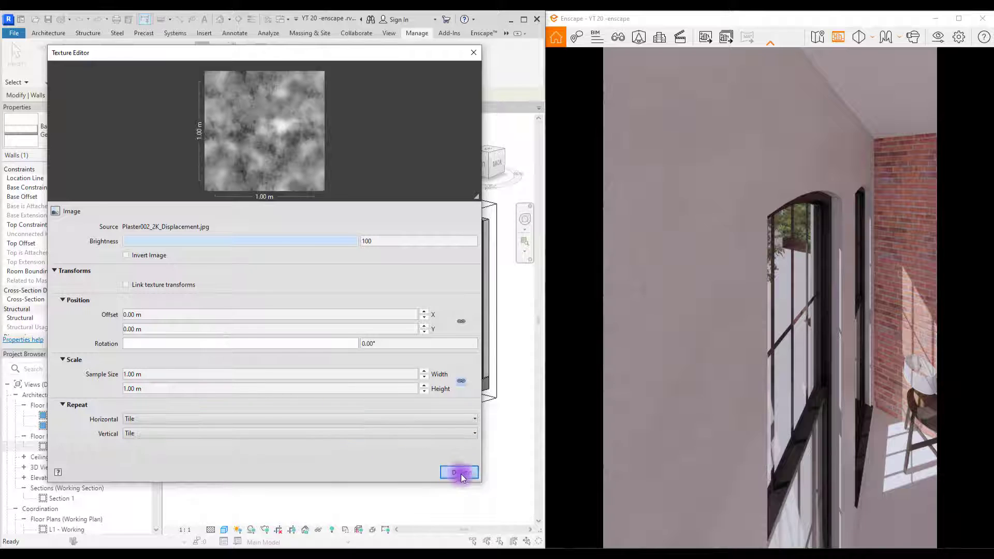
{"action": "left_click", "coordinate": [460, 472]}
{"action": "double_click", "coordinate": [431, 389]}
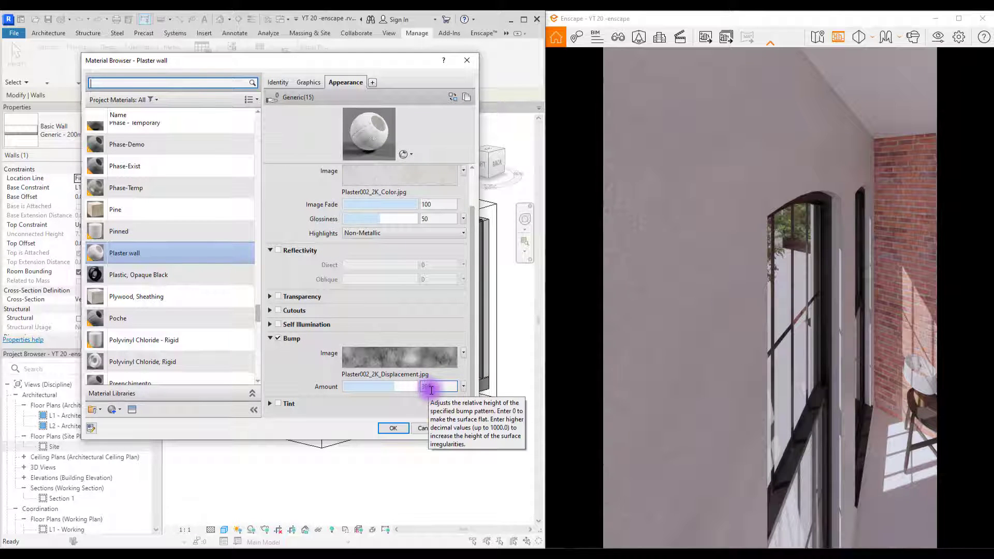
{"action": "double_click", "coordinate": [435, 387]}
Enter a bump amount of 300, enable reflectivity, and set Direct to Image
{"action": "type", "text": "300"}
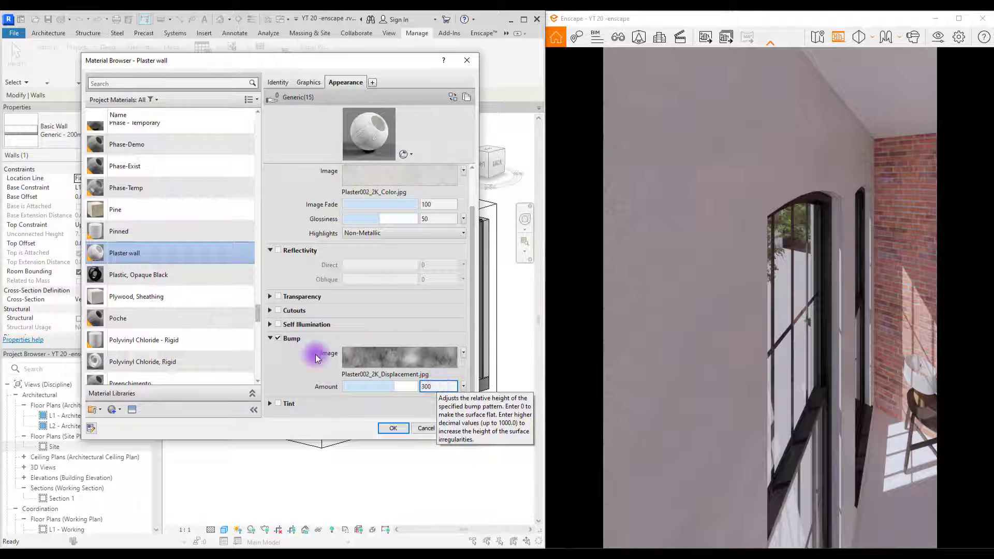
{"action": "key", "text": "Tab"}
{"action": "left_click", "coordinate": [278, 250]}
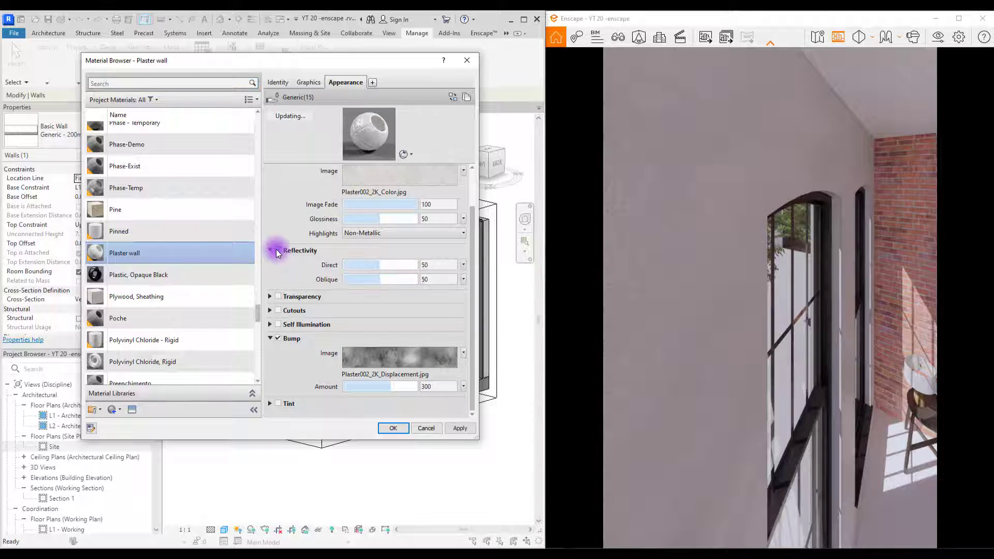
{"action": "left_click", "coordinate": [462, 268]}
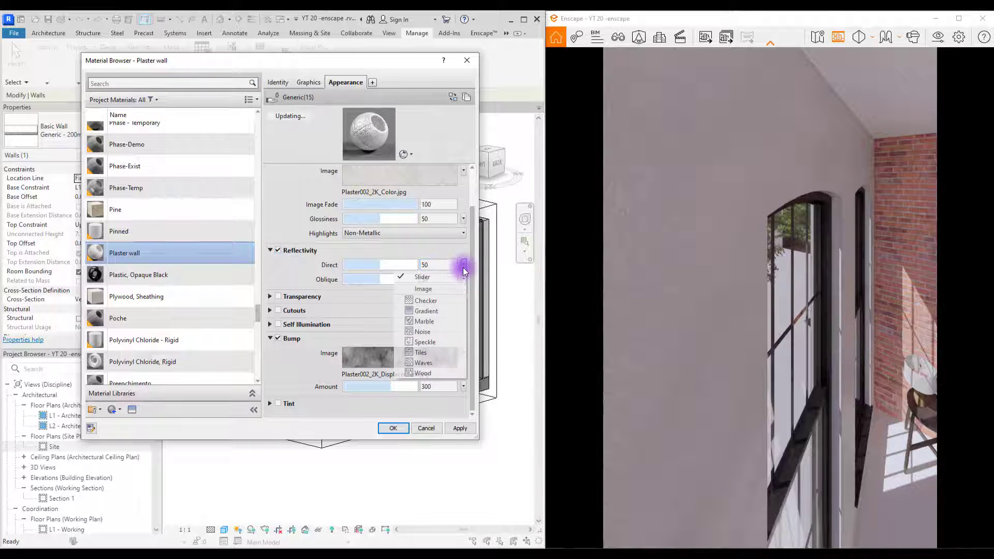
{"action": "left_click", "coordinate": [445, 287]}
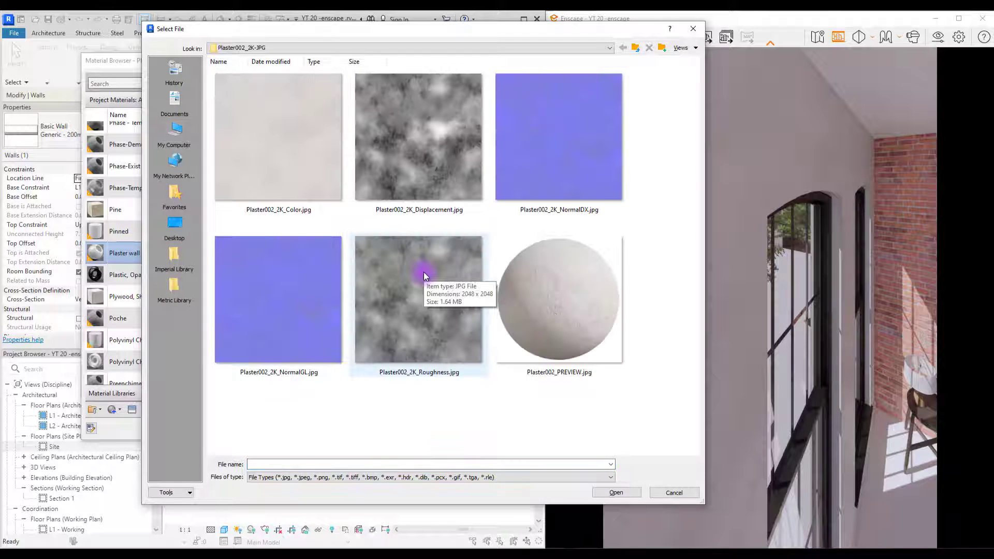
Use Plaster002_2K_Roughness.jpg for direct reflectivity at a 1 × 1 m sample size
{"action": "double_click", "coordinate": [424, 276]}
{"action": "left_click", "coordinate": [421, 271]}
{"action": "left_click", "coordinate": [178, 374]}
{"action": "type", "text": "1"}
{"action": "key", "text": "Tab"}
{"action": "type", "text": "1"}
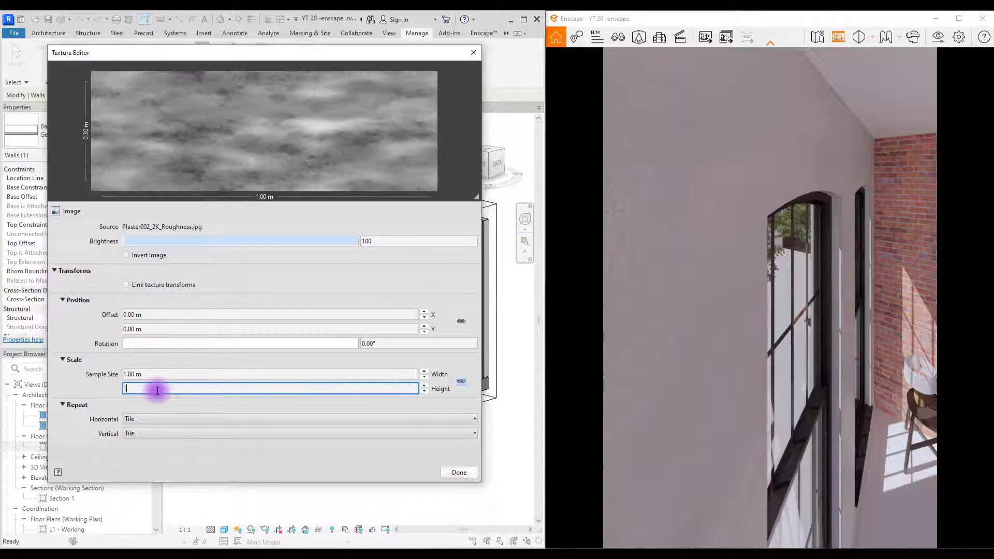
{"action": "key", "text": "Return"}
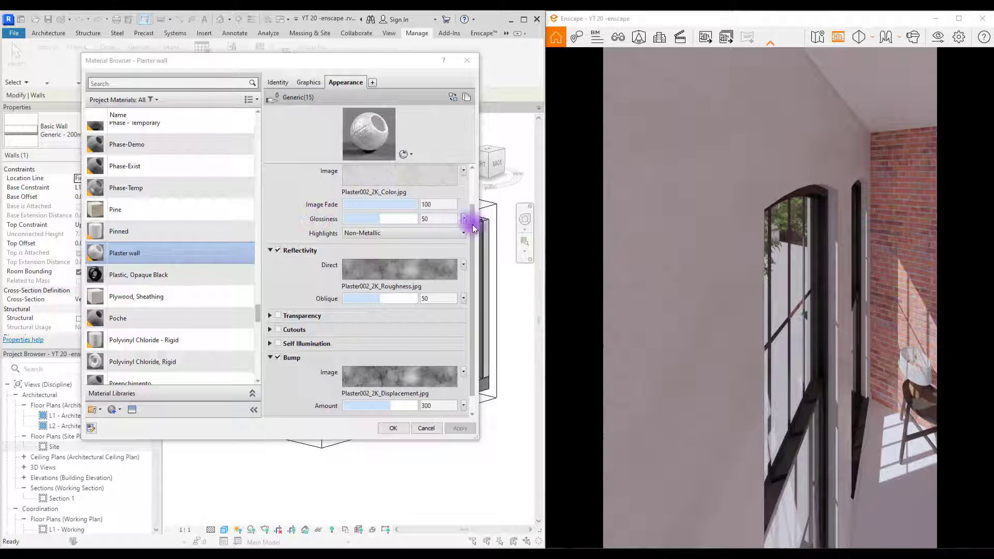
Raise the Plaster wall glossiness, apply it, and inspect the window wall in Enscape
{"action": "left_click", "coordinate": [381, 222]}
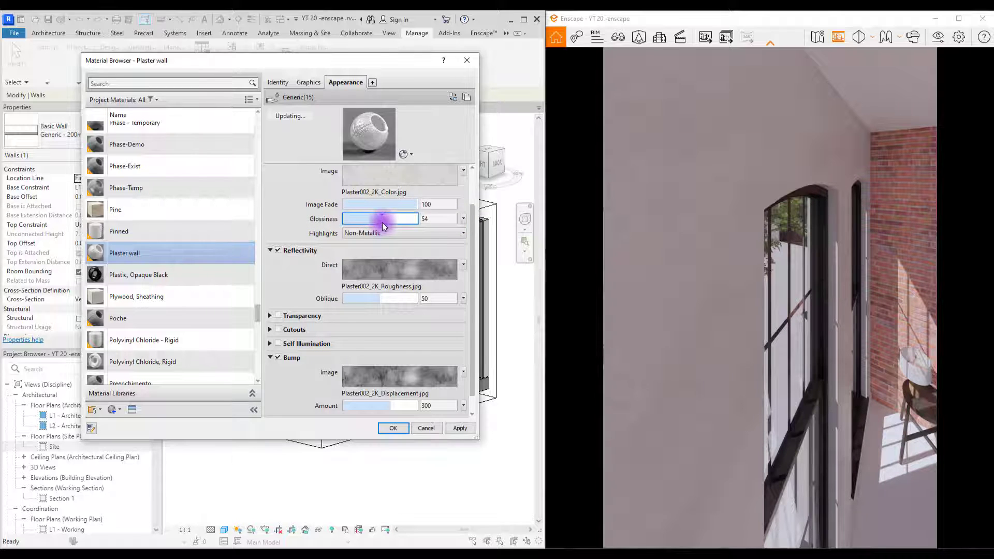
{"action": "left_click_drag", "start_coordinate": [382, 222], "coordinate": [387, 222]}
{"action": "left_click", "coordinate": [459, 428]}
{"action": "left_click", "coordinate": [650, 450]}
{"action": "scroll", "coordinate": [666, 462], "scroll_direction": "up", "scroll_amount": 5}
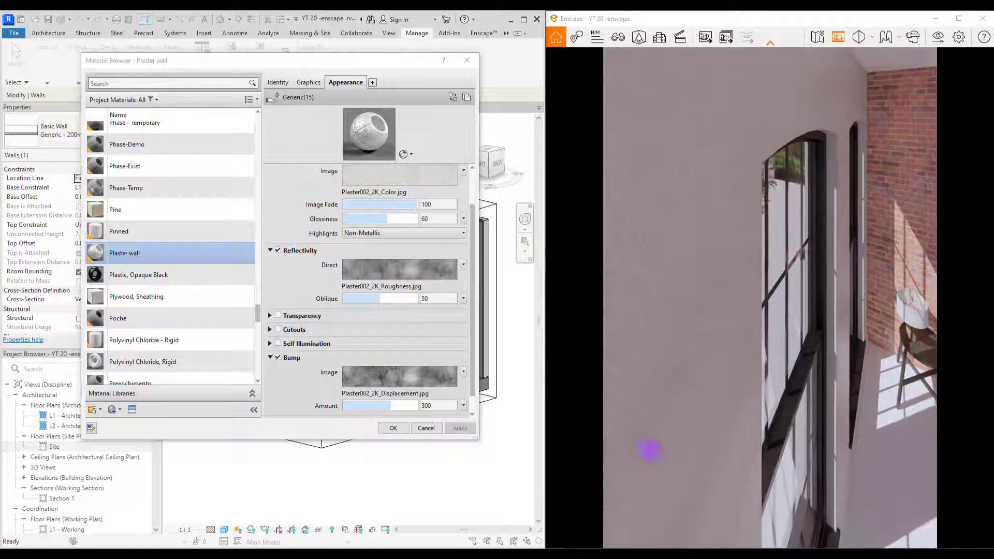
{"action": "scroll", "coordinate": [665, 463], "scroll_direction": "up", "scroll_amount": 5}
{"action": "left_click_drag", "start_coordinate": [667, 467], "coordinate": [842, 316]}
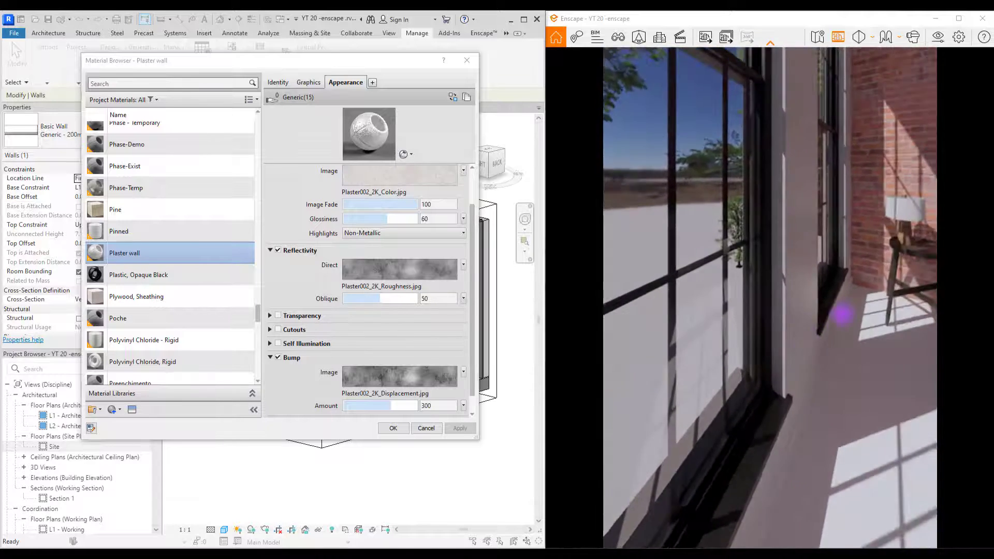
{"action": "left_click", "coordinate": [393, 428]}
Reopen the Materials library to verify the Plaster wall glossiness, then close it
{"action": "mouse_move", "coordinate": [47, 64]}
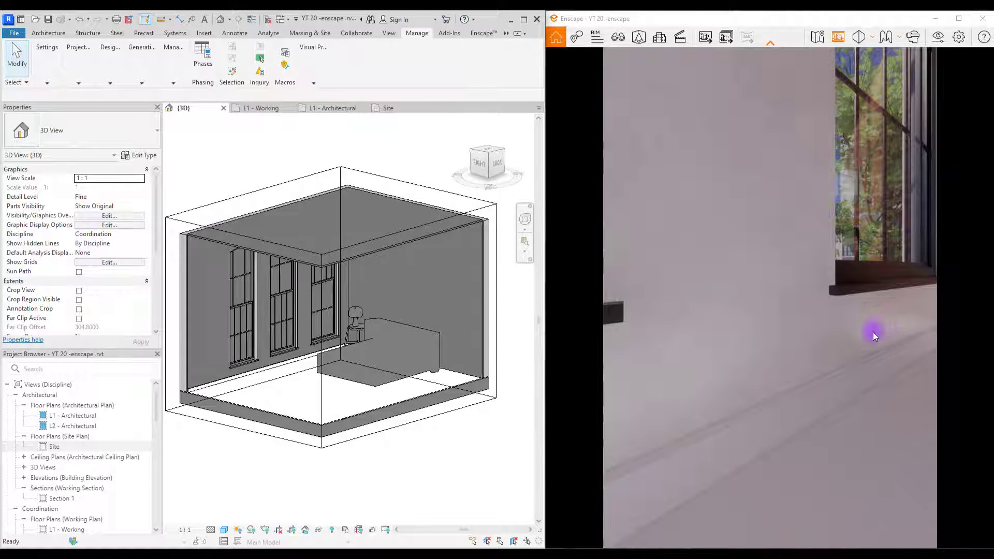
{"action": "left_click_drag", "start_coordinate": [898, 335], "coordinate": [724, 364]}
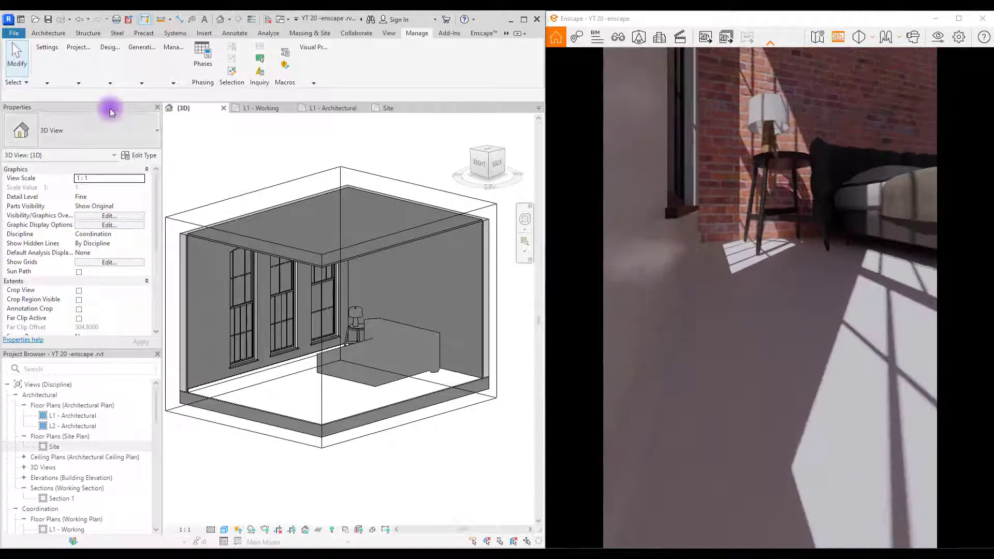
{"action": "mouse_move", "coordinate": [47, 84]}
{"action": "left_click", "coordinate": [44, 104]}
{"action": "left_click", "coordinate": [193, 252]}
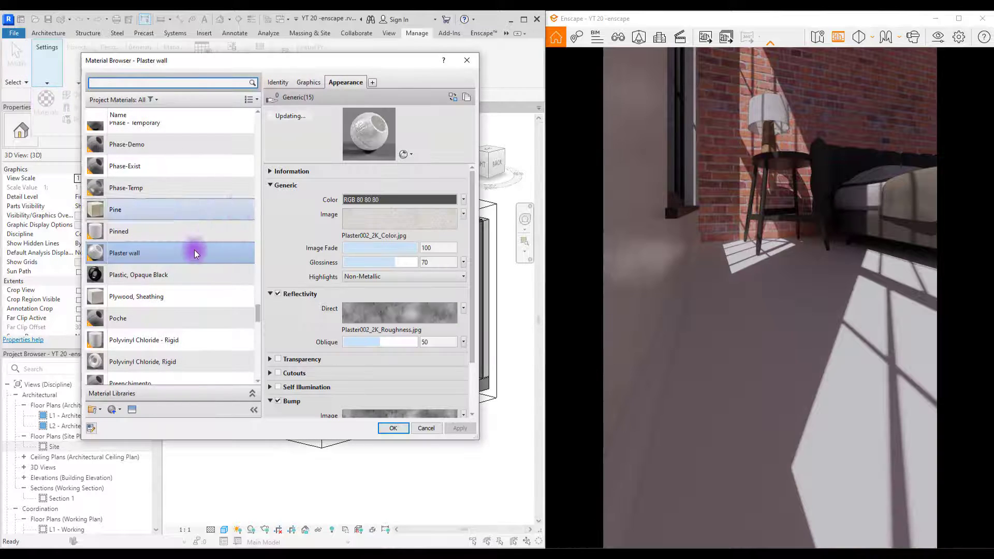
{"action": "left_click", "coordinate": [387, 262]}
{"action": "left_click", "coordinate": [394, 429]}
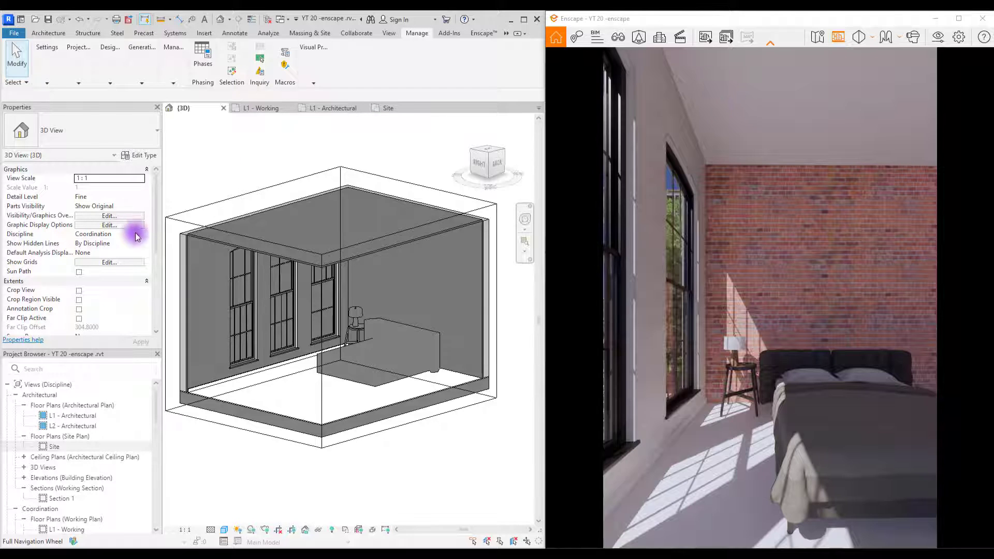
Assign the Plaster wall material to the bedroom ceiling type's layer
{"action": "left_click", "coordinate": [202, 236]}
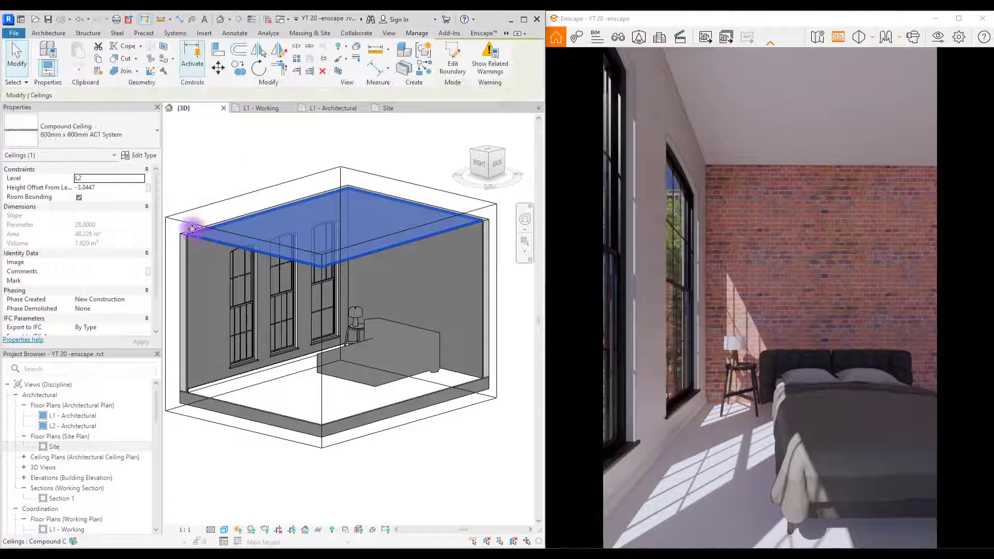
{"action": "left_click", "coordinate": [138, 159]}
{"action": "left_click", "coordinate": [455, 147]}
{"action": "left_click", "coordinate": [372, 147]}
{"action": "left_click_drag", "start_coordinate": [257, 191], "coordinate": [257, 318]}
{"action": "left_click", "coordinate": [151, 160]}
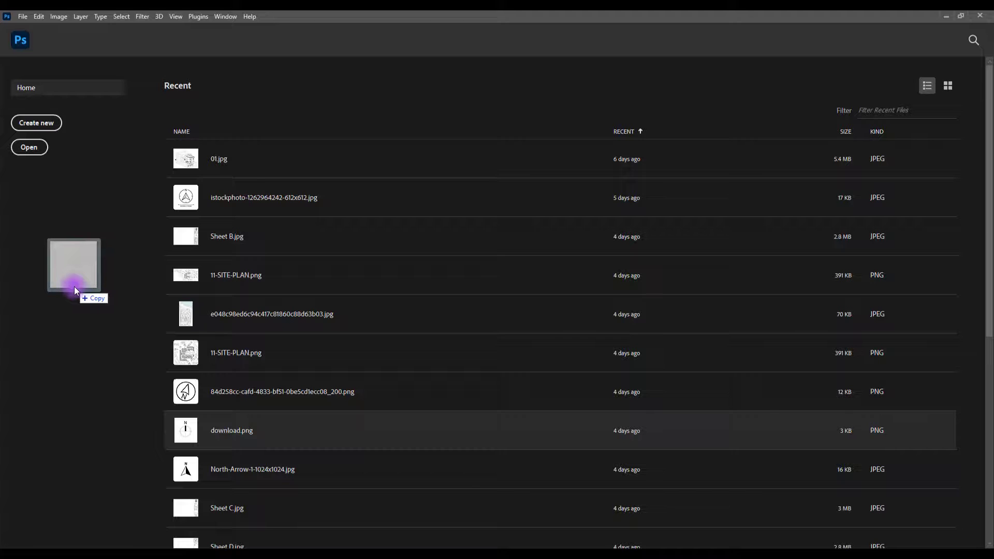
Open Plaster002_2K_Color.jpg in Photoshop and set Camera Raw temperature -7, exposure +0.60, contrast +10
{"action": "left_click_drag", "start_coordinate": [74, 287], "coordinate": [74, 287]}
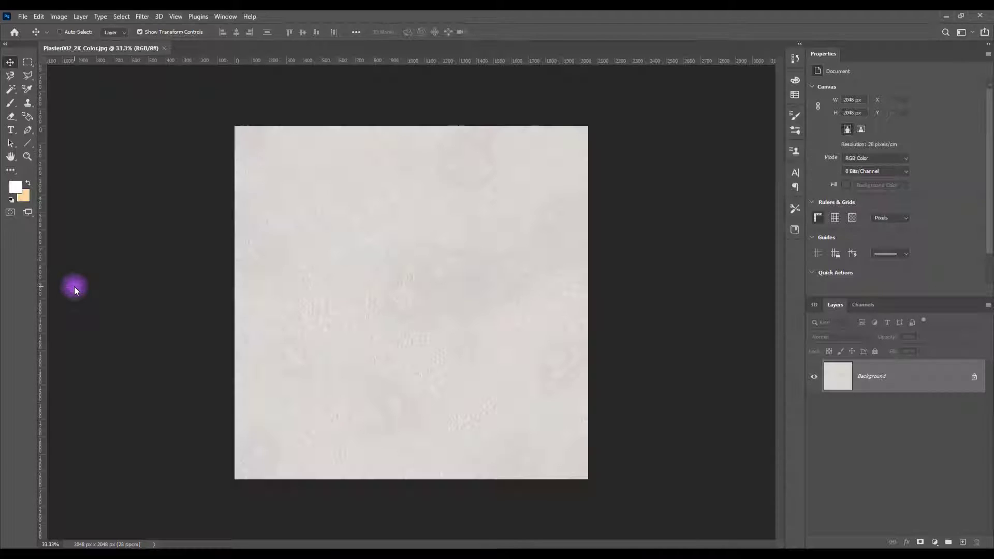
{"action": "left_click", "coordinate": [978, 381]}
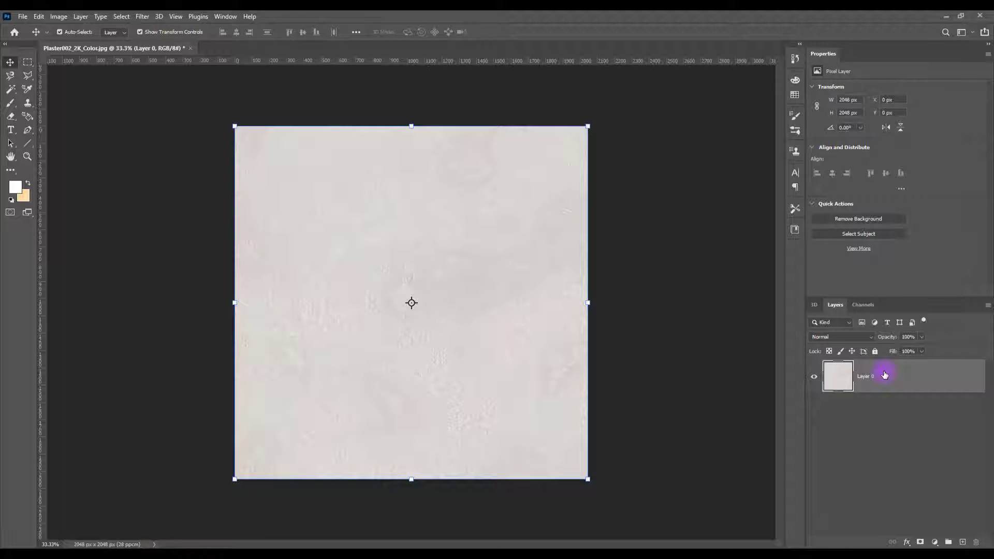
{"action": "key", "text": "ctrl+shift+a"}
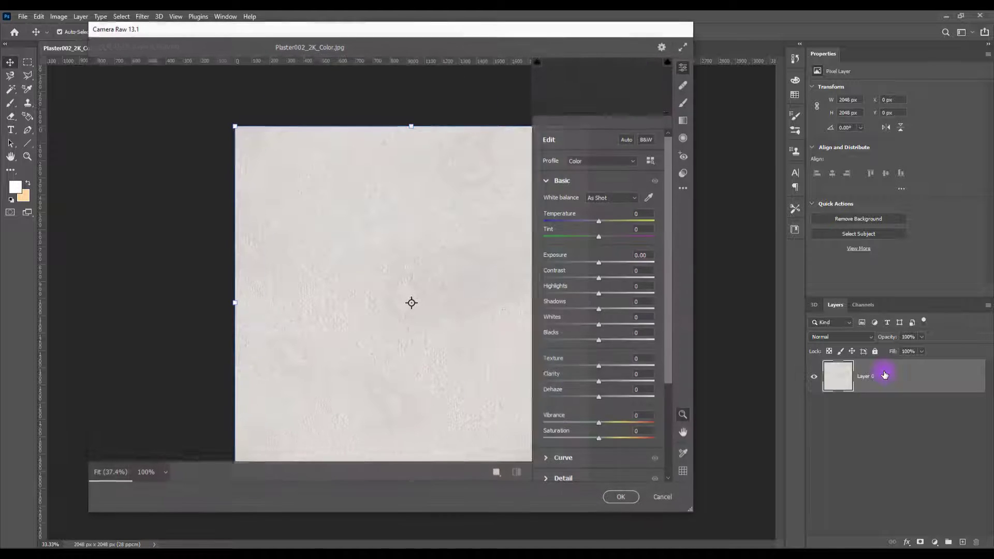
{"action": "left_click", "coordinate": [595, 220]}
{"action": "key", "text": "p"}
{"action": "left_click", "coordinate": [601, 263]}
{"action": "left_click", "coordinate": [602, 263]}
{"action": "left_click", "coordinate": [604, 278]}
{"action": "left_click", "coordinate": [605, 278]}
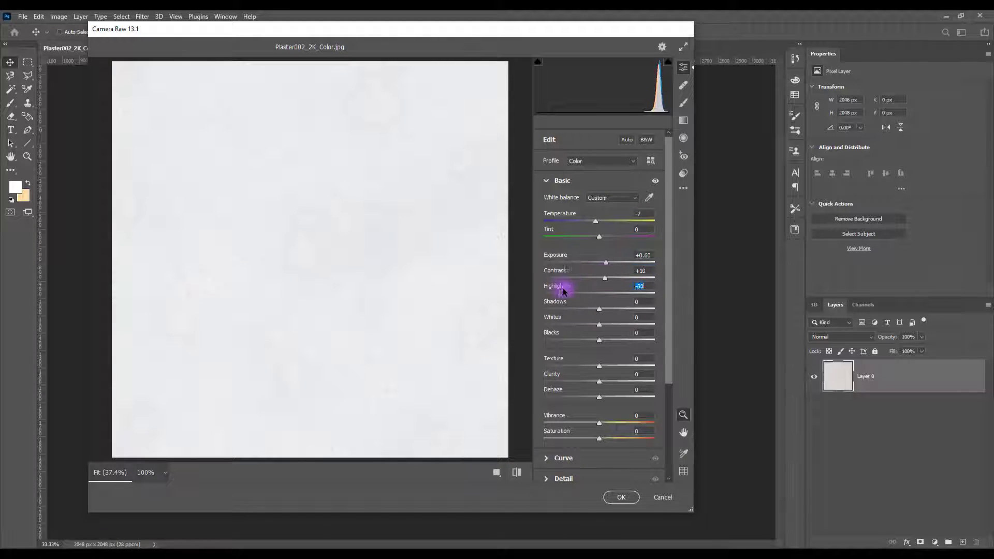
Set highlights 0, whites about +15, lower texture and saturation, apply, and Save As a copy
{"action": "left_click", "coordinate": [649, 294]}
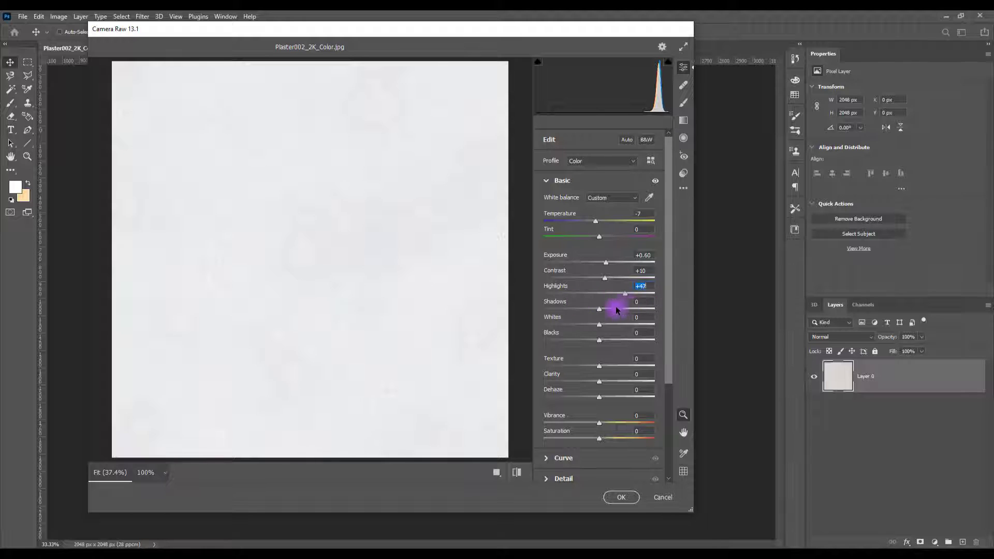
{"action": "left_click_drag", "start_coordinate": [638, 293], "coordinate": [600, 313]}
{"action": "left_click_drag", "start_coordinate": [599, 324], "coordinate": [581, 370]}
{"action": "left_click_drag", "start_coordinate": [599, 438], "coordinate": [579, 443]}
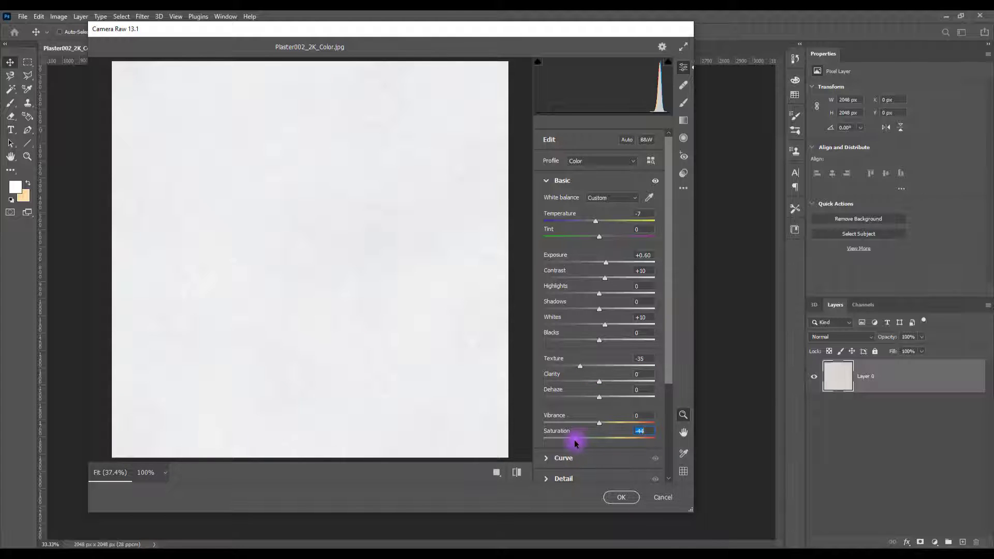
{"action": "left_click", "coordinate": [622, 497]}
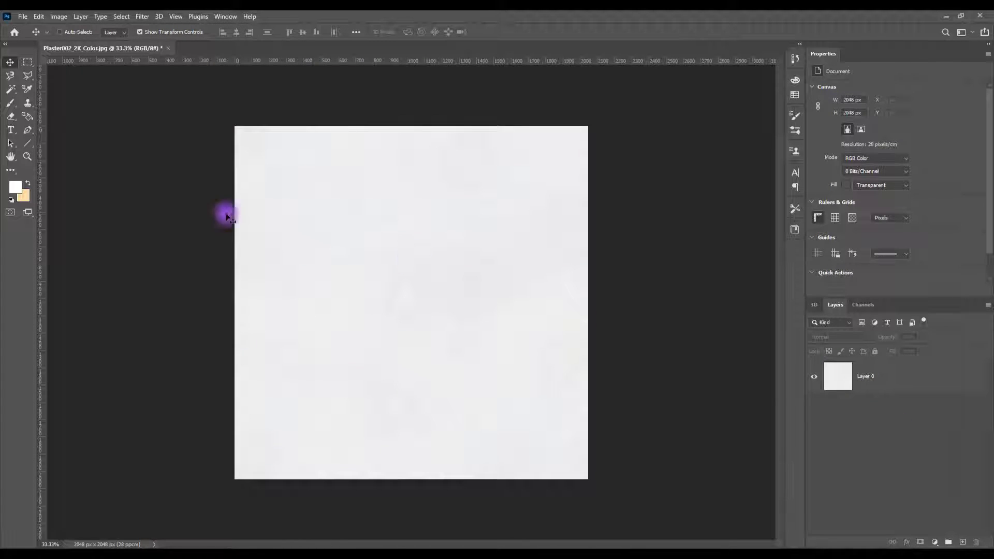
{"action": "left_click", "coordinate": [22, 16]}
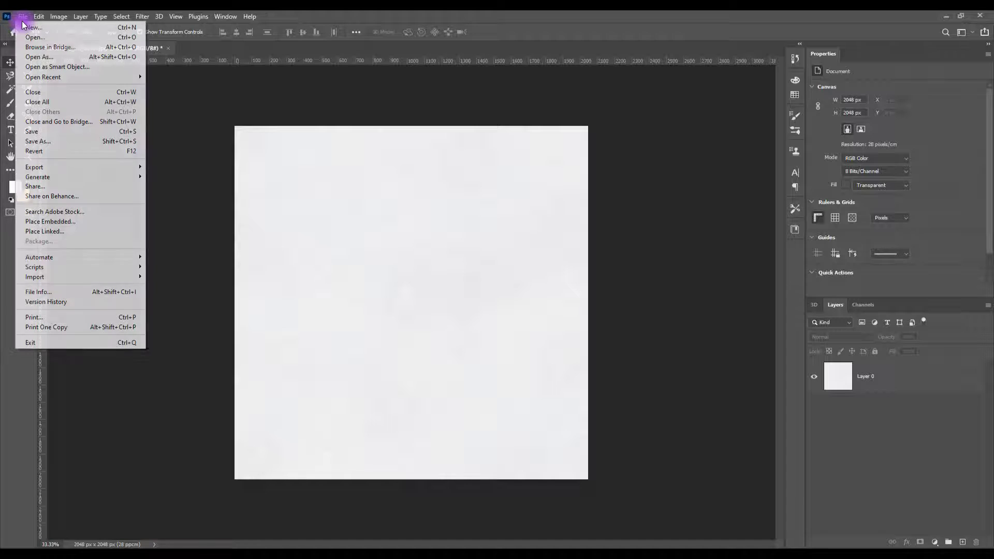
{"action": "left_click", "coordinate": [37, 141]}
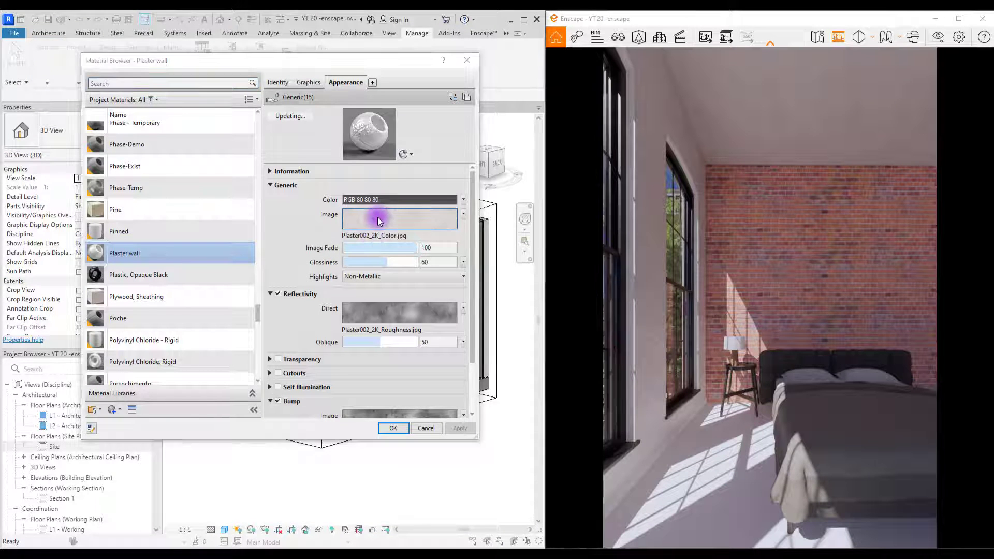
Swap the Plaster wall colour image to Plaster002_2K_Color2.jpg and apply the material
{"action": "left_click", "coordinate": [378, 221]}
{"action": "left_click", "coordinate": [138, 231]}
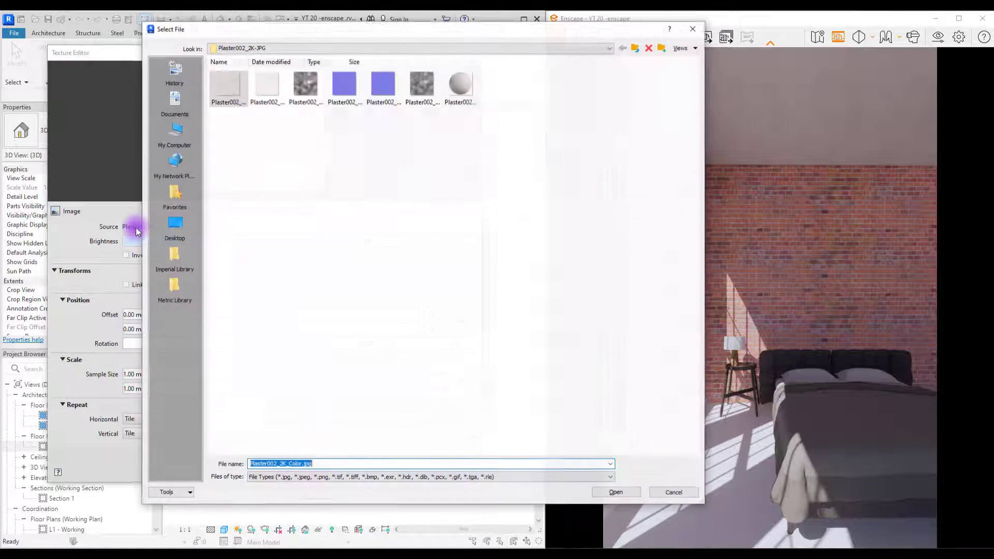
{"action": "left_click", "coordinate": [408, 154]}
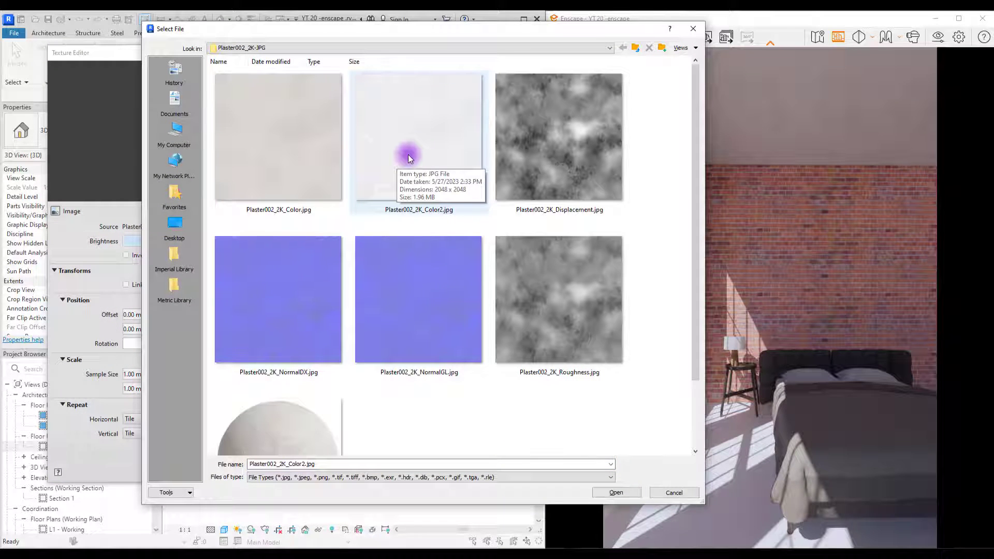
{"action": "double_click", "coordinate": [408, 155]}
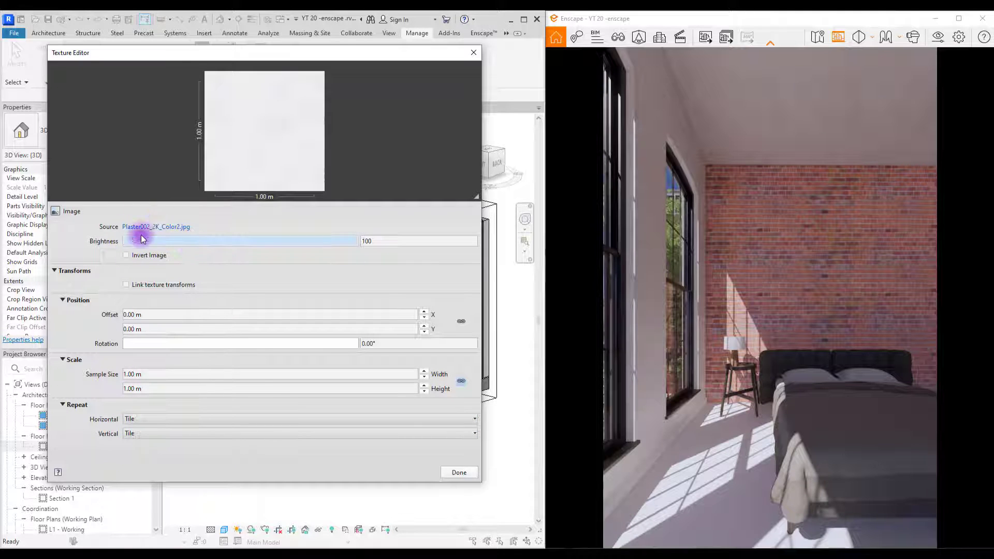
{"action": "left_click", "coordinate": [460, 474]}
{"action": "left_click", "coordinate": [460, 429]}
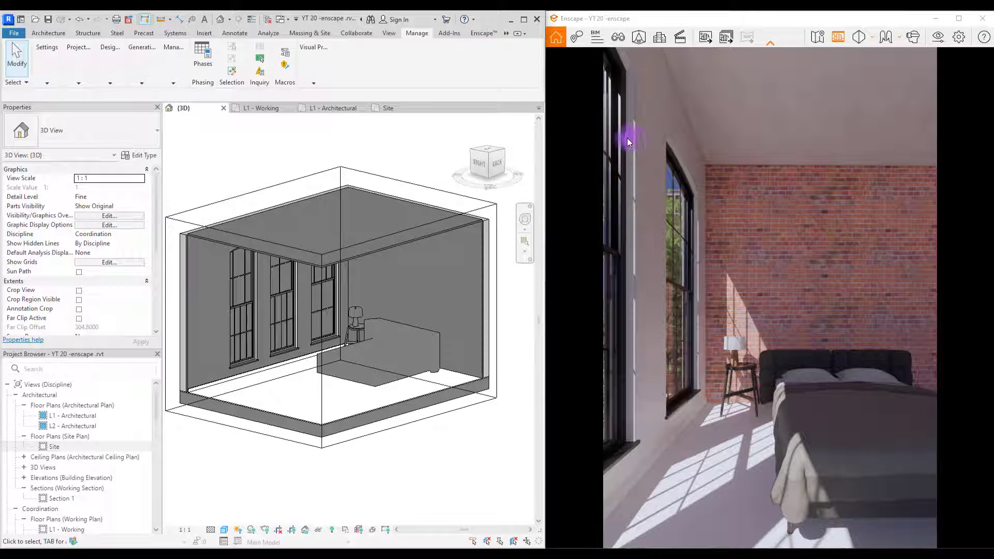
Set Generic - 200mm Wrapping at Inserts and at Ends to Interior, then select the floor slab
{"action": "left_click", "coordinate": [185, 263]}
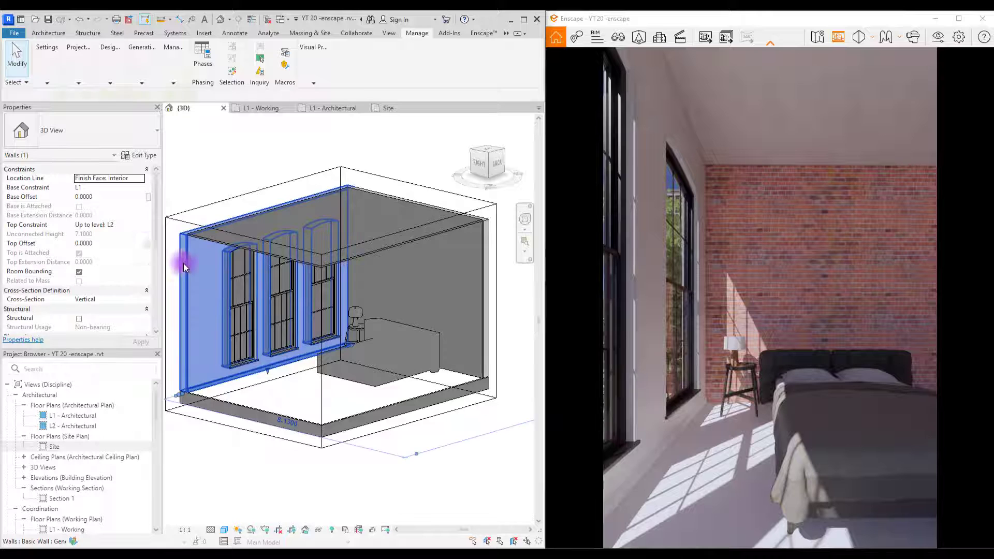
{"action": "left_click", "coordinate": [135, 155]}
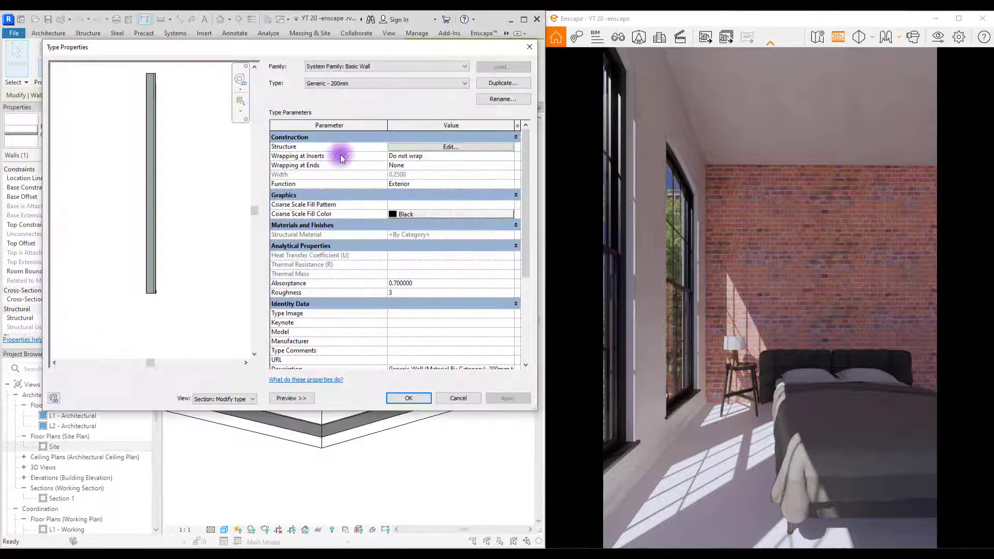
{"action": "left_click", "coordinate": [491, 157]}
{"action": "left_click", "coordinate": [430, 176]}
{"action": "left_click", "coordinate": [511, 165]}
{"action": "left_click", "coordinate": [466, 193]}
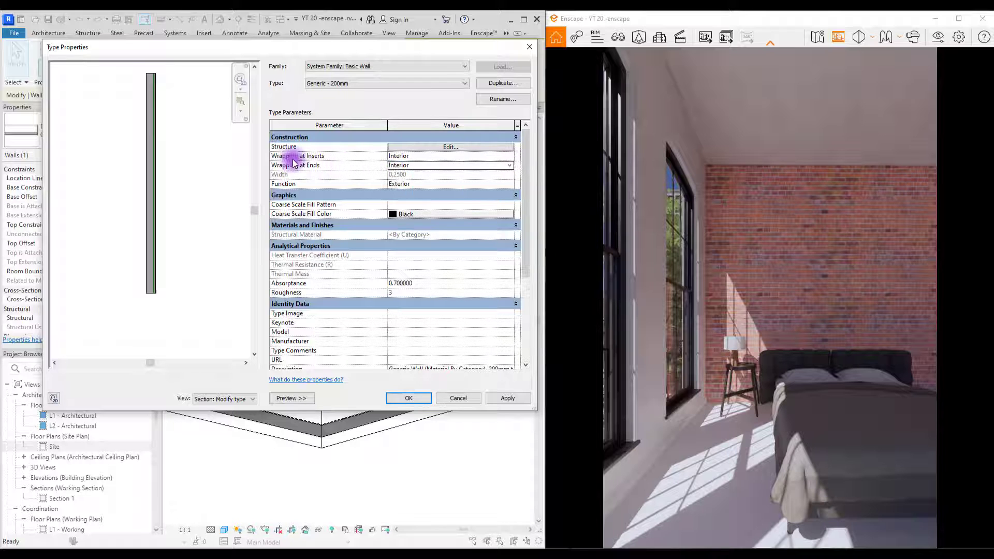
{"action": "left_click", "coordinate": [409, 398]}
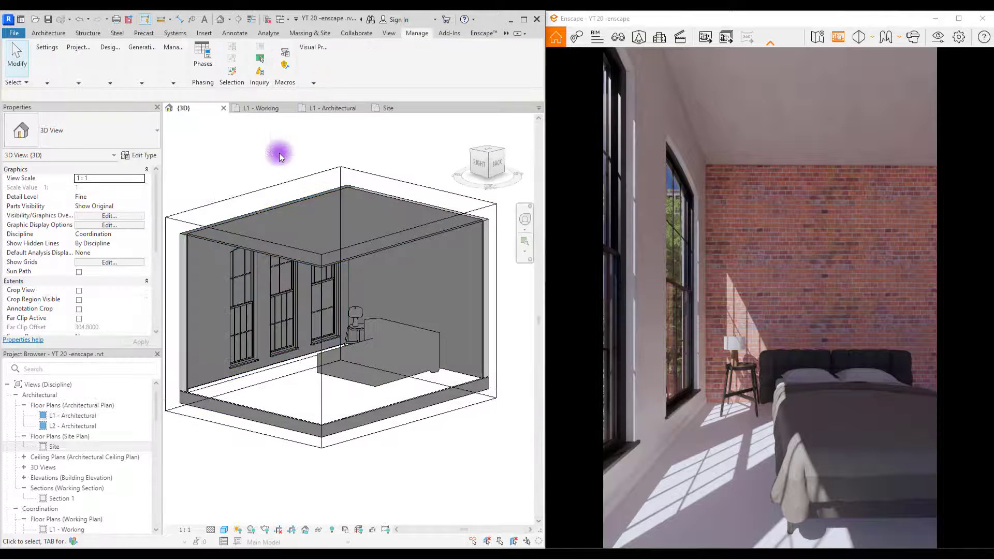
{"action": "middle_click_drag", "start_coordinate": [278, 153], "coordinate": [261, 194]}
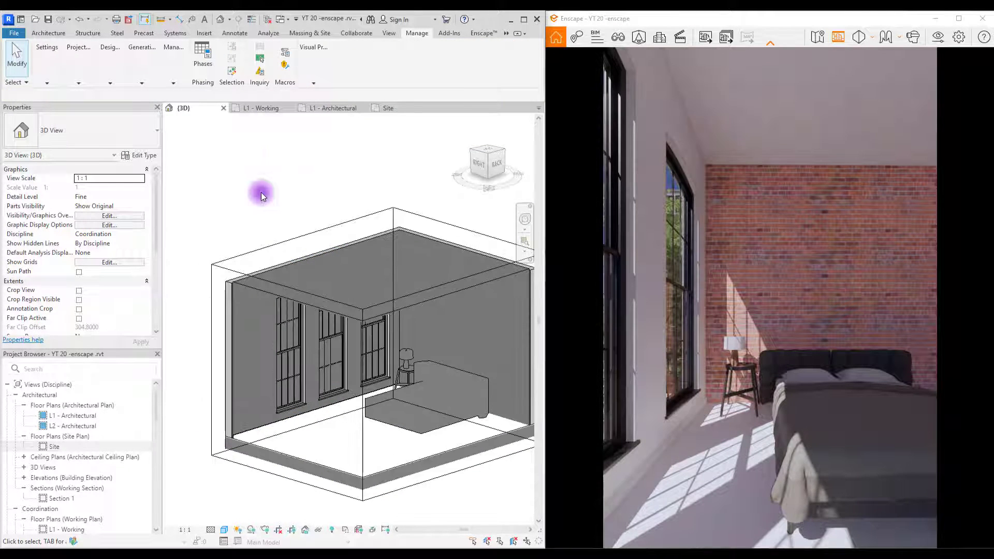
{"action": "left_click", "coordinate": [274, 448]}
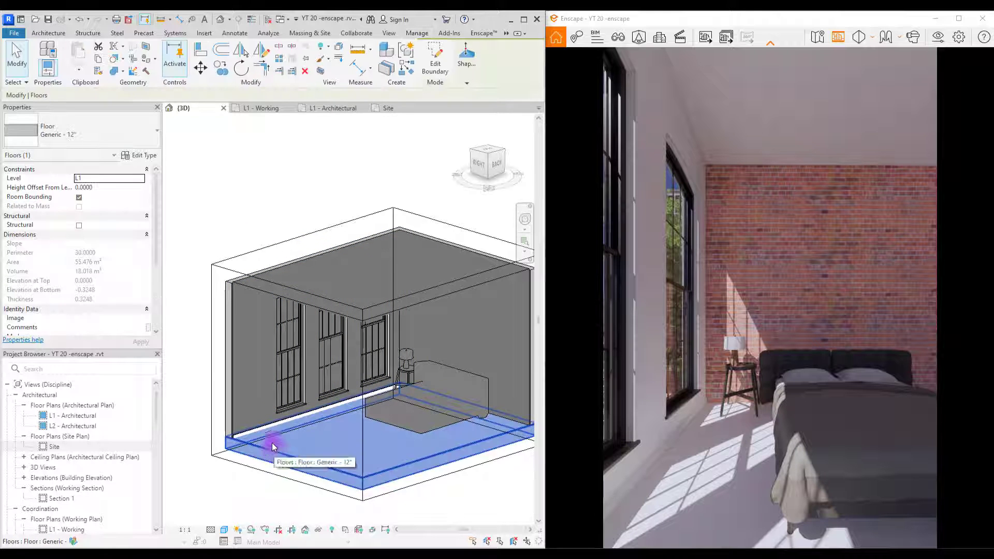
Create a new material named 'Floor wood' for the Generic - 12" floor's finish layer
{"action": "left_click", "coordinate": [139, 155]}
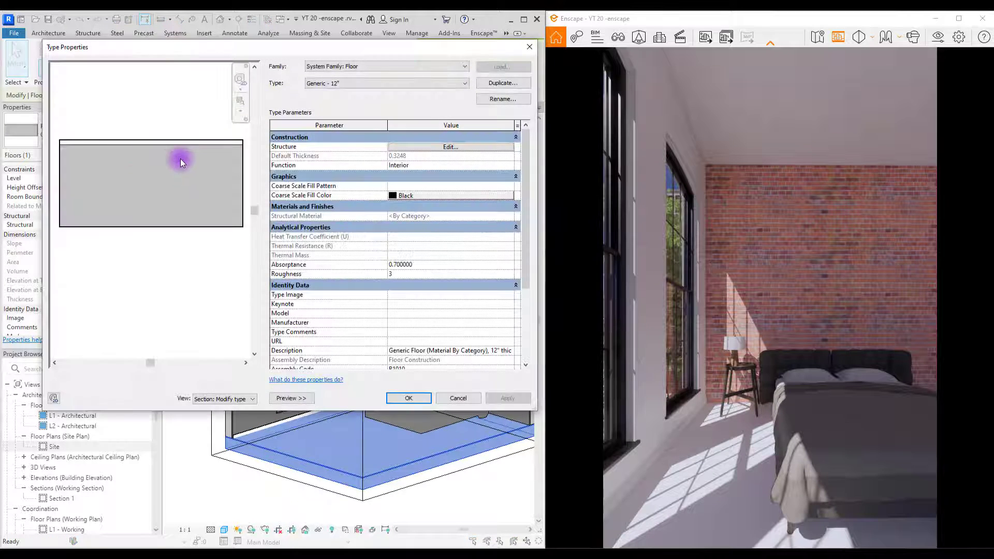
{"action": "left_click", "coordinate": [449, 149]}
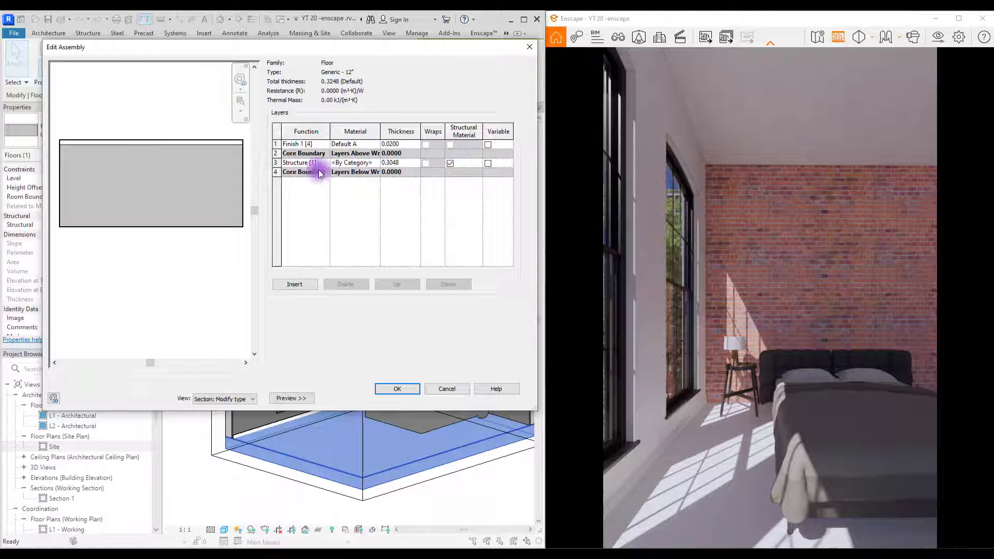
{"action": "left_click", "coordinate": [378, 148]}
{"action": "left_click", "coordinate": [119, 409]}
{"action": "left_click", "coordinate": [129, 422]}
{"action": "right_click", "coordinate": [145, 244]}
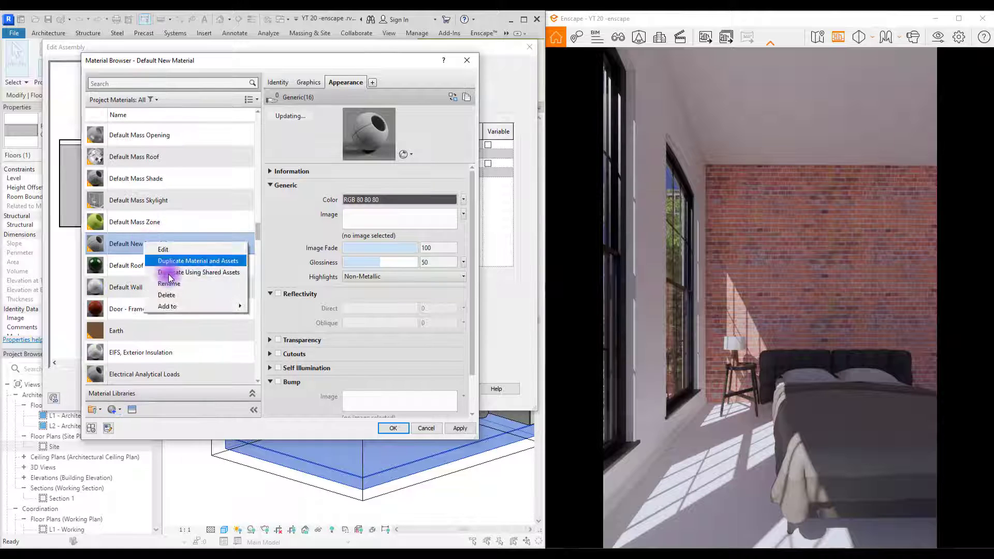
{"action": "left_click", "coordinate": [169, 284]}
{"action": "type", "text": "Floor wood"}
{"action": "key", "text": "Return"}
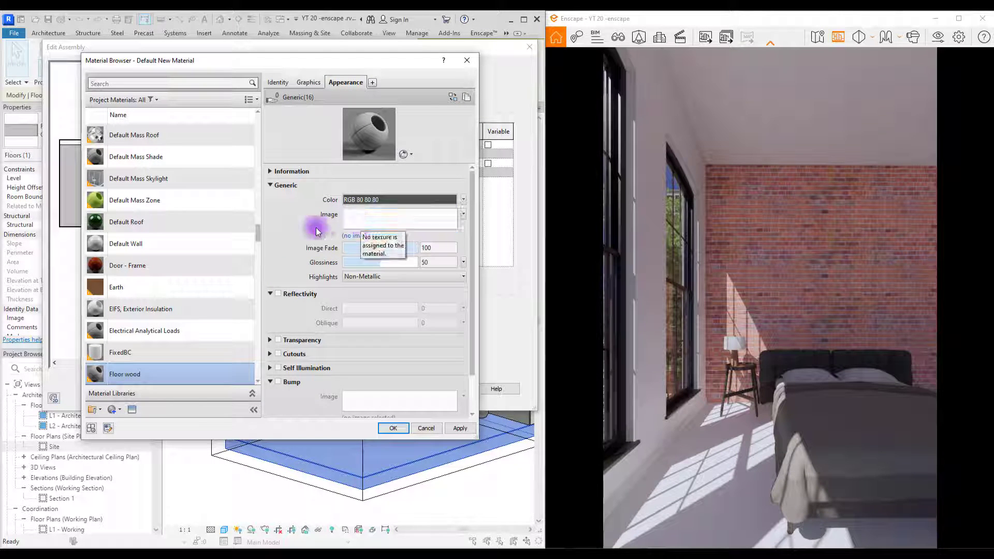
Load WoodFloor039_2K_Color.jpg from materials > WoodFloor039_2K-JPG as the Floor wood image
{"action": "left_click", "coordinate": [373, 215]}
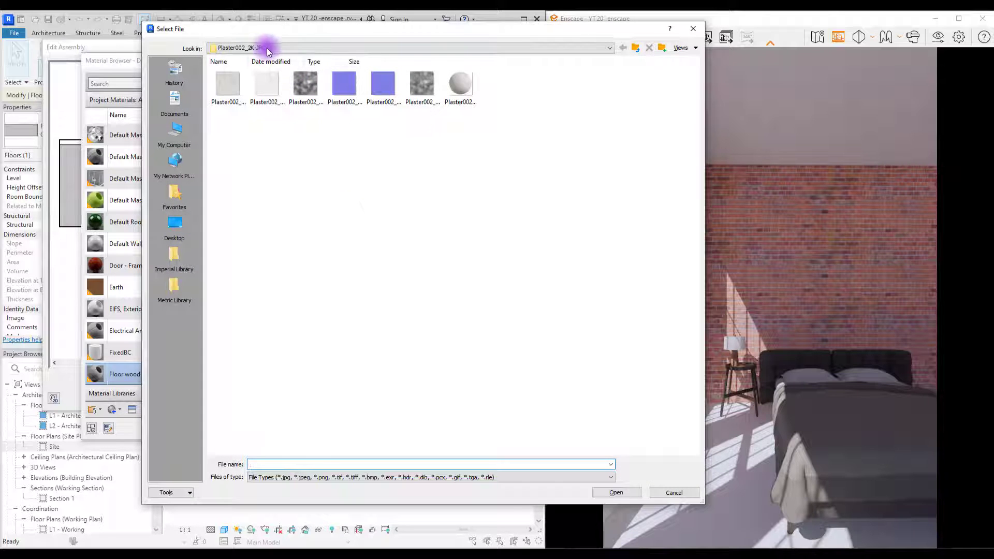
{"action": "left_click", "coordinate": [266, 48]}
{"action": "left_click", "coordinate": [266, 123]}
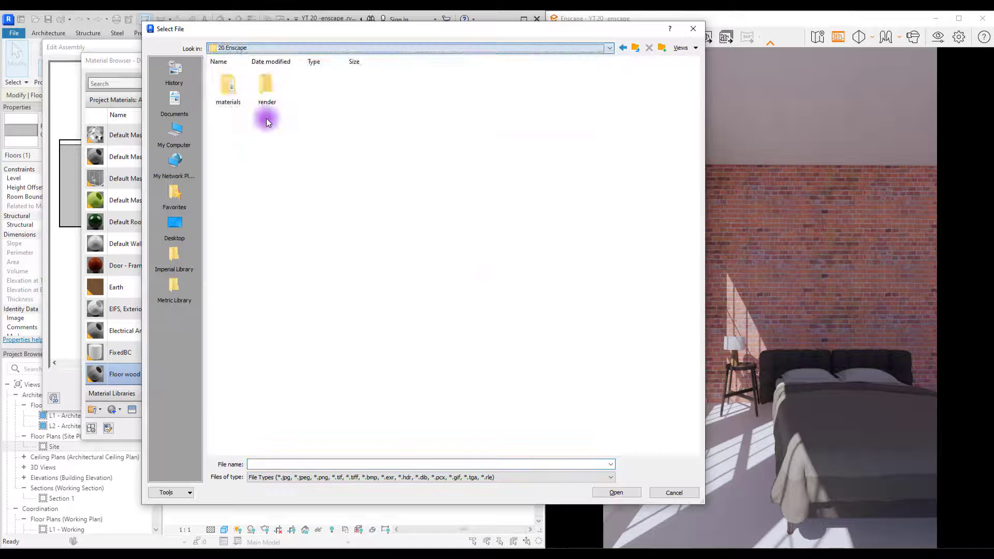
{"action": "double_click", "coordinate": [228, 87]}
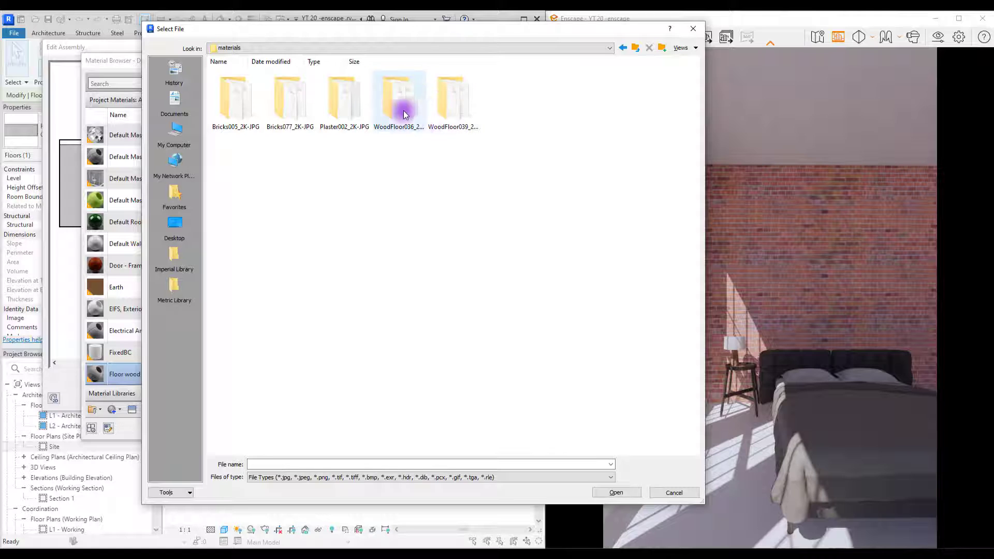
{"action": "double_click", "coordinate": [399, 82]}
{"action": "right_click", "coordinate": [322, 163]}
{"action": "mouse_move", "coordinate": [362, 168]}
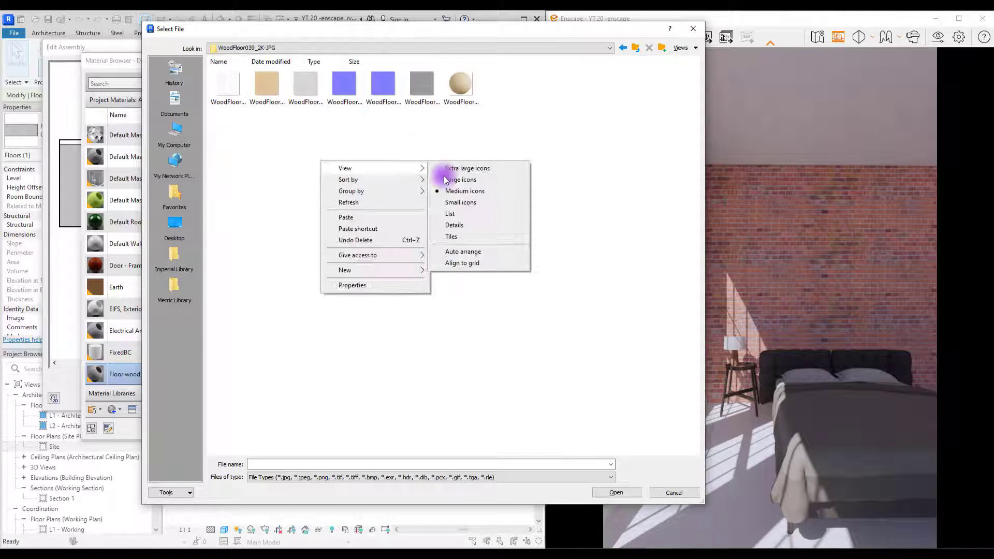
{"action": "left_click", "coordinate": [451, 180]}
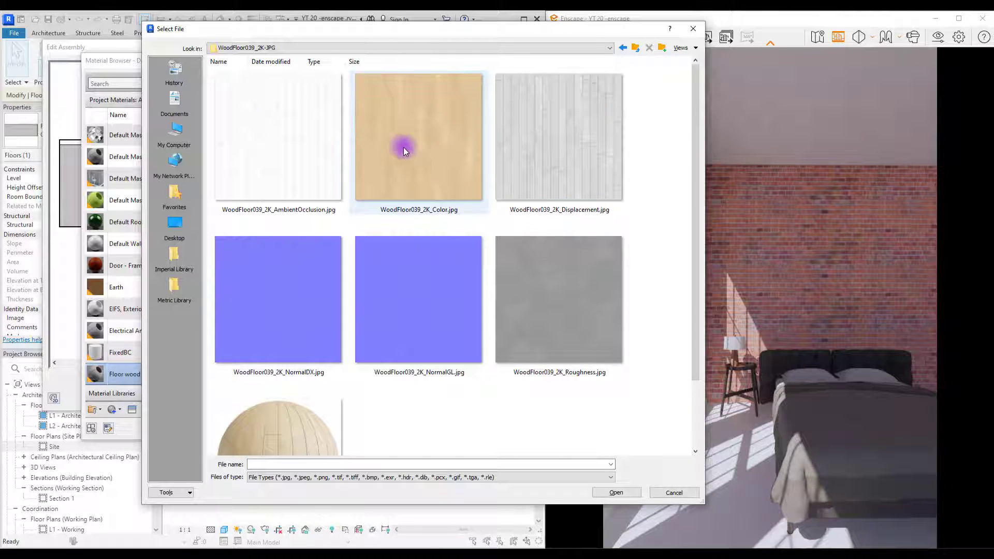
{"action": "left_click", "coordinate": [427, 139]}
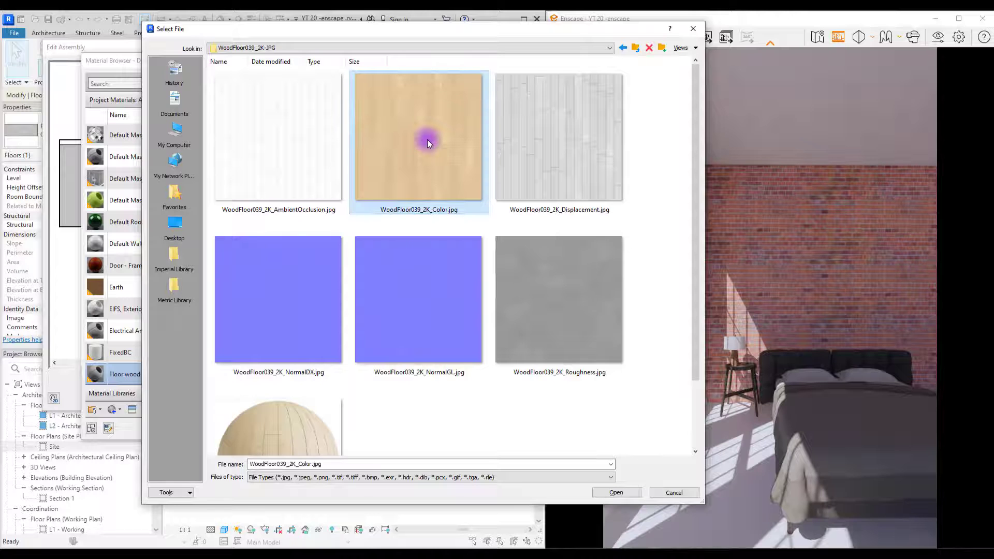
{"action": "double_click", "coordinate": [427, 139]}
Check the wood colour image's file details and apply the Floor wood material change
{"action": "mouse_move", "coordinate": [618, 554]}
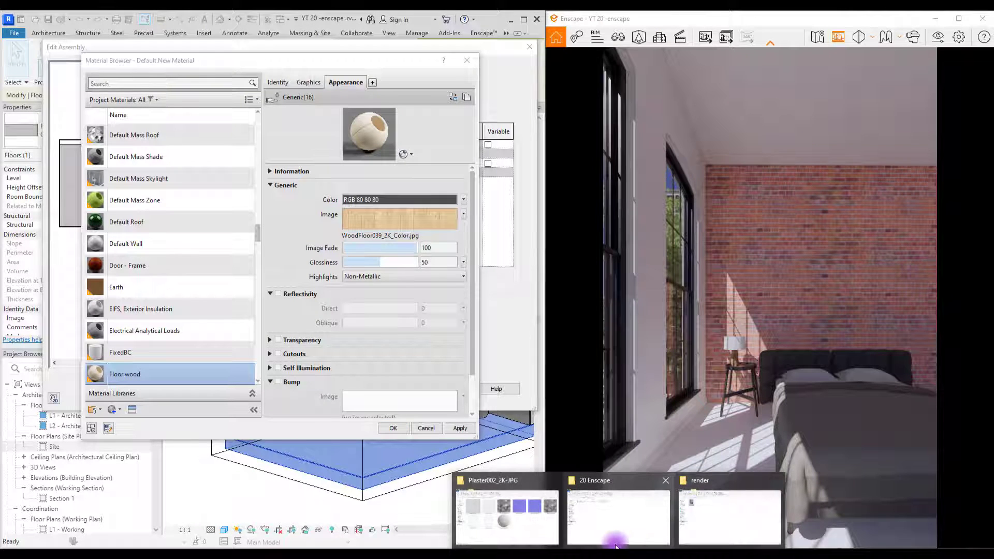
{"action": "left_click", "coordinate": [514, 524]}
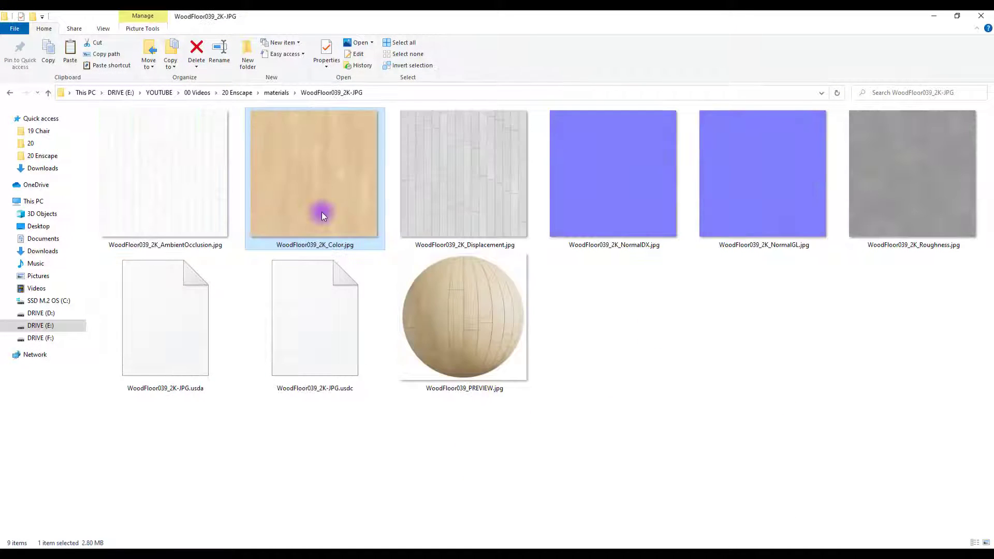
{"action": "right_click", "coordinate": [322, 212]}
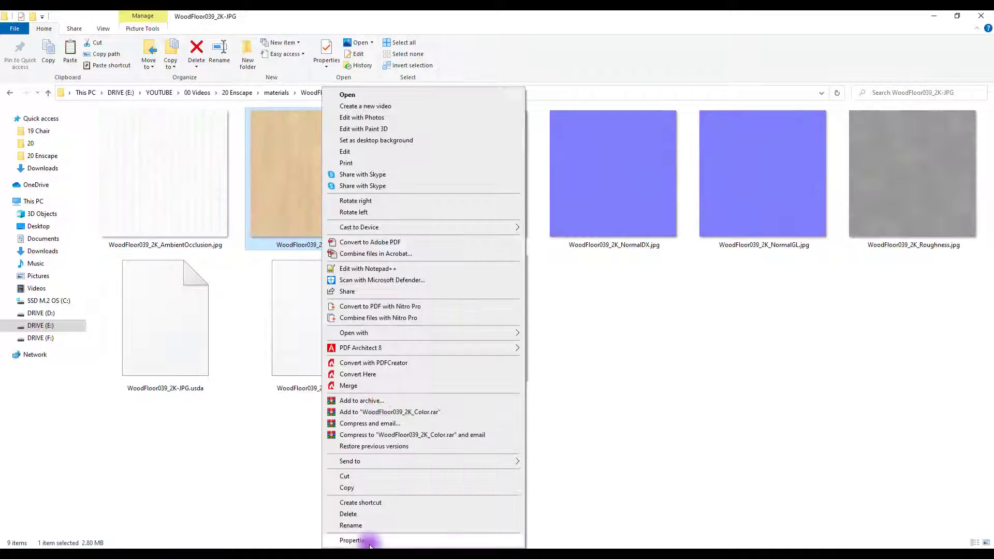
{"action": "left_click", "coordinate": [356, 539]}
{"action": "left_click", "coordinate": [393, 238]}
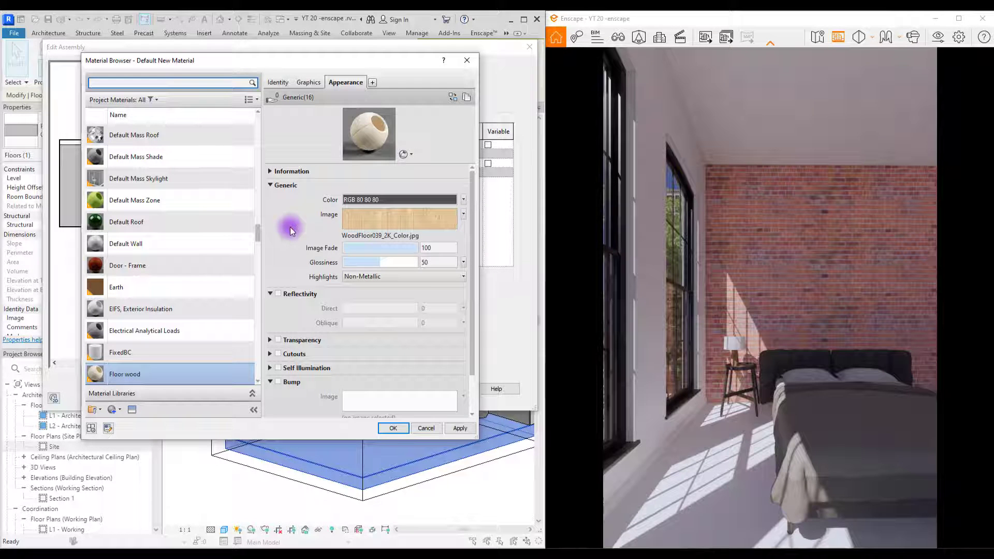
{"action": "left_click", "coordinate": [468, 429]}
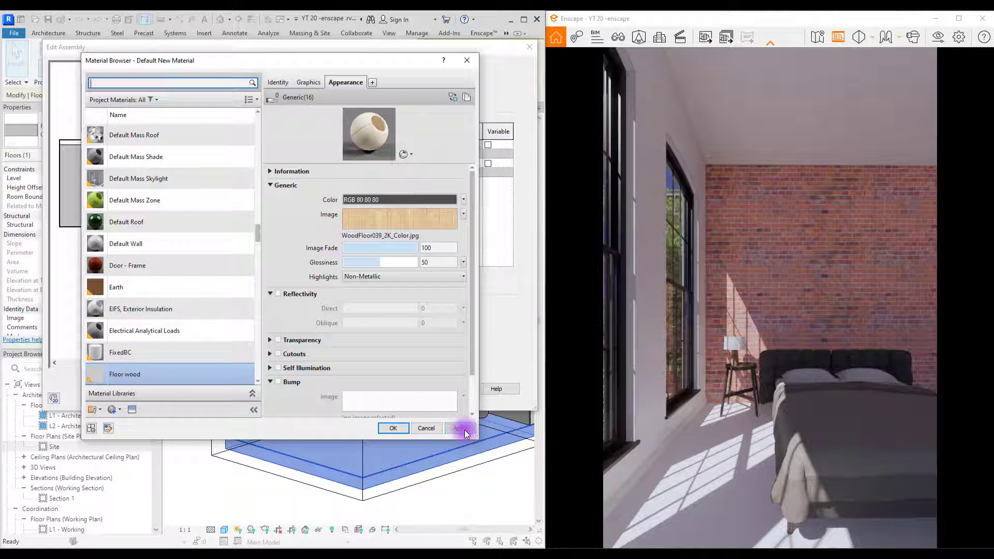
Confirm Floor wood on the floor layers and reopen the project Materials list
{"action": "left_click", "coordinate": [404, 428]}
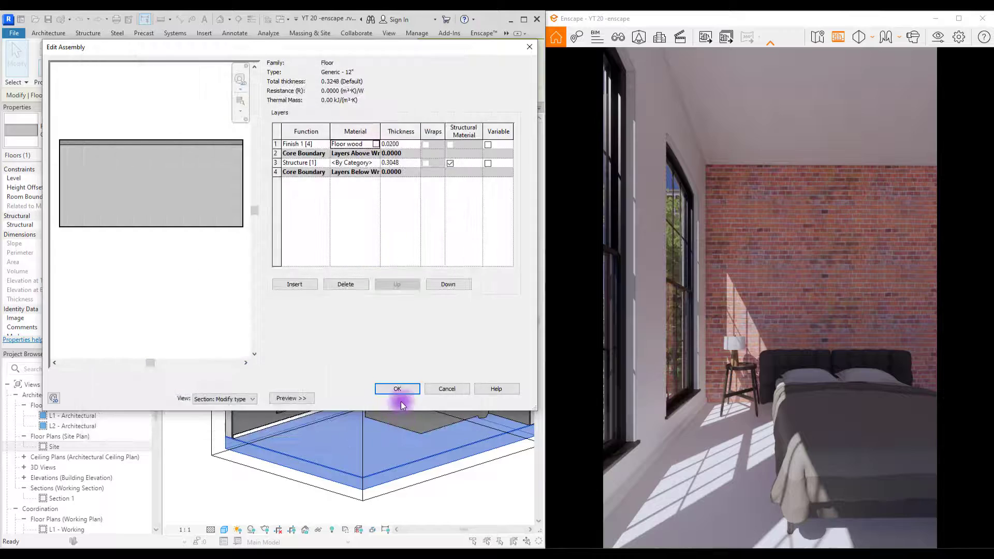
{"action": "left_click", "coordinate": [400, 427]}
{"action": "left_click_drag", "start_coordinate": [731, 491], "coordinate": [835, 259]}
{"action": "left_click", "coordinate": [417, 32]}
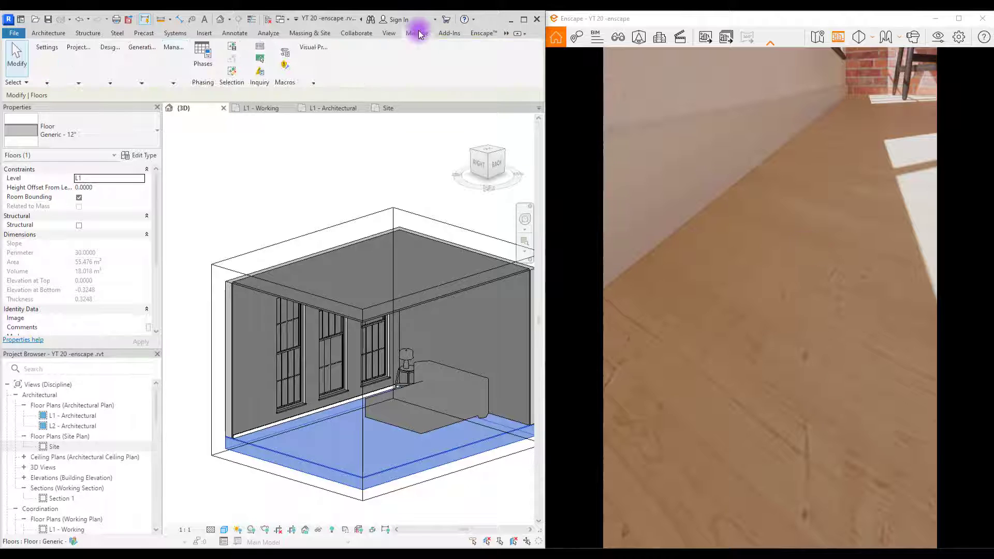
{"action": "left_click", "coordinate": [46, 63]}
{"action": "left_click", "coordinate": [49, 101]}
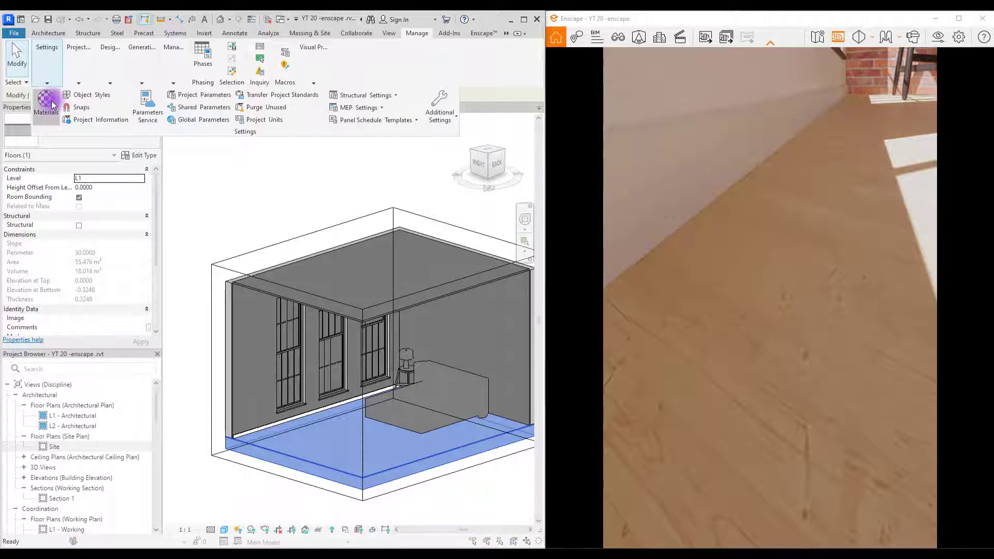
Set the Floor wood colour texture sample size to 2 m and apply it
{"action": "left_click", "coordinate": [334, 237]}
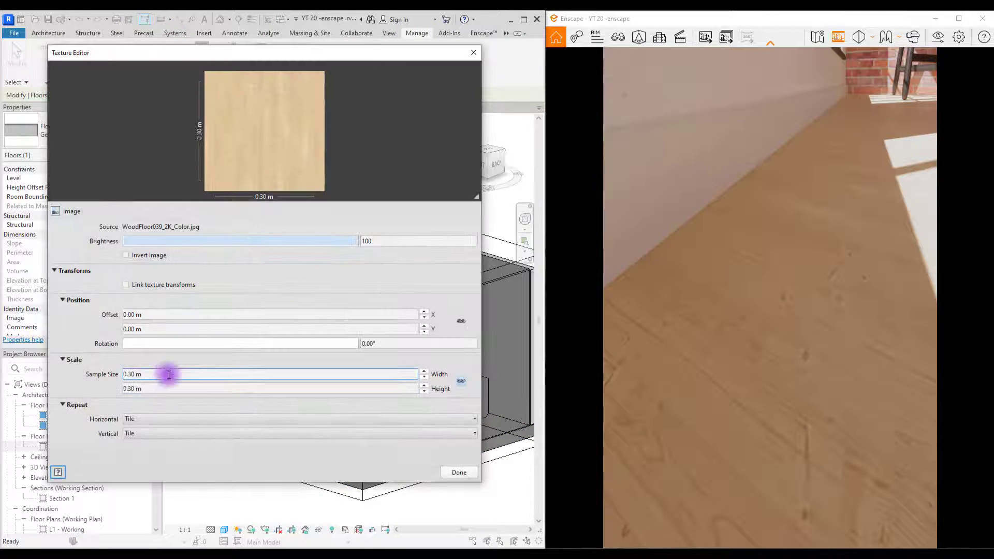
{"action": "double_click", "coordinate": [163, 373]}
{"action": "type", "text": "2"}
{"action": "double_click", "coordinate": [147, 390]}
{"action": "left_click", "coordinate": [458, 471]}
{"action": "left_click", "coordinate": [466, 428]}
{"action": "key", "text": "Return"}
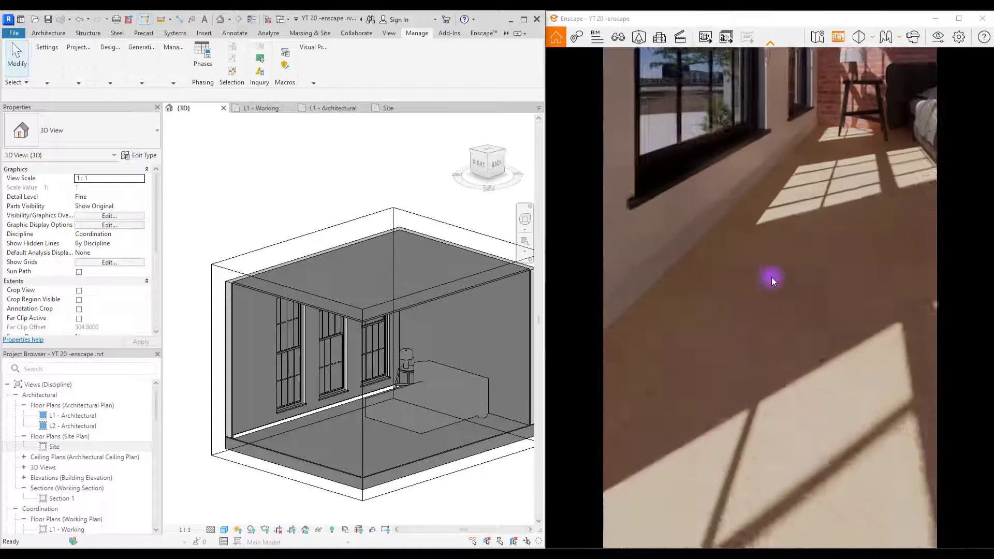
Change the floor texture sample size to 1.5 m
{"action": "left_click_drag", "start_coordinate": [773, 280], "coordinate": [839, 394]}
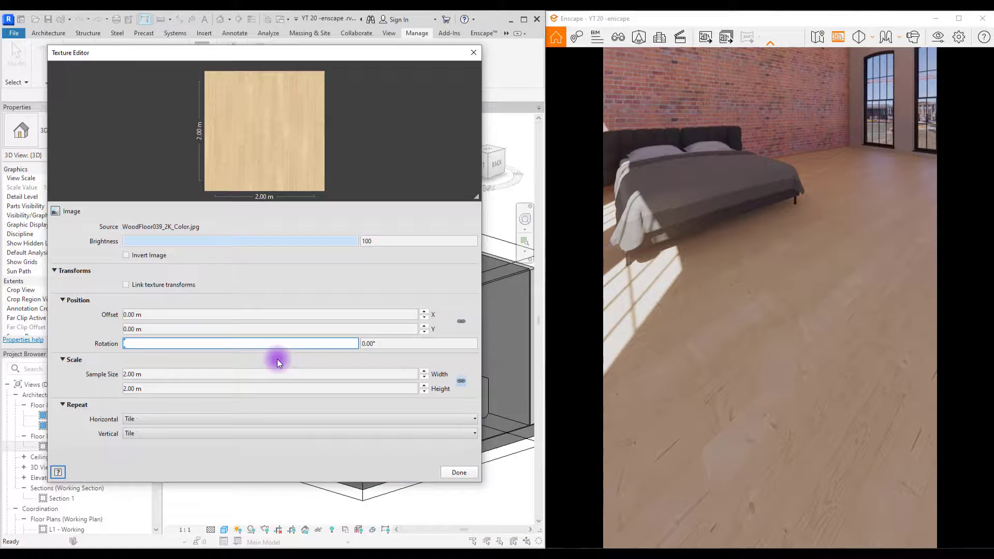
{"action": "type", "text": "1.5"}
{"action": "key", "text": "Tab"}
Enable bump on Floor wood using WoodFloor039_2K_Displacement.jpg at a 1.5 m sample size
{"action": "left_click", "coordinate": [460, 472]}
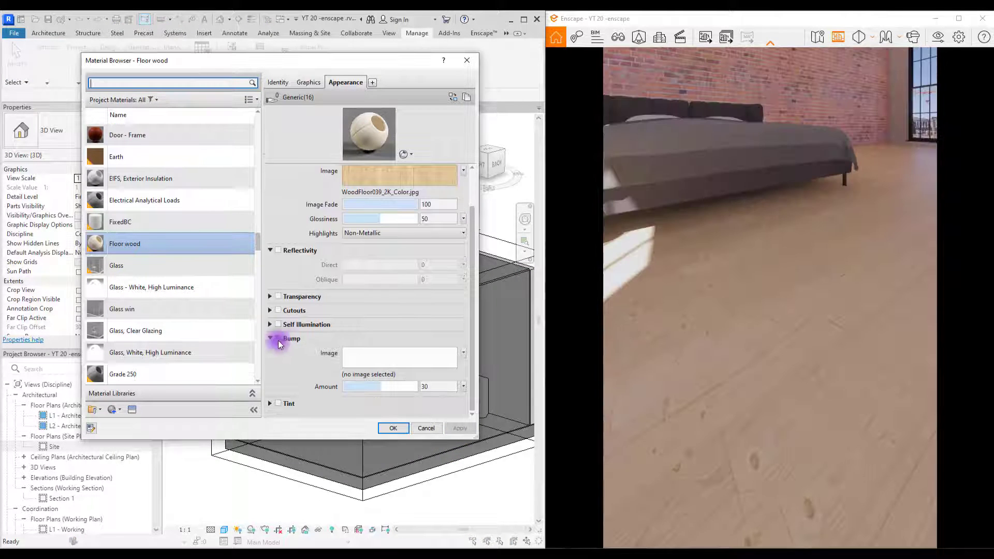
{"action": "left_click", "coordinate": [278, 338]}
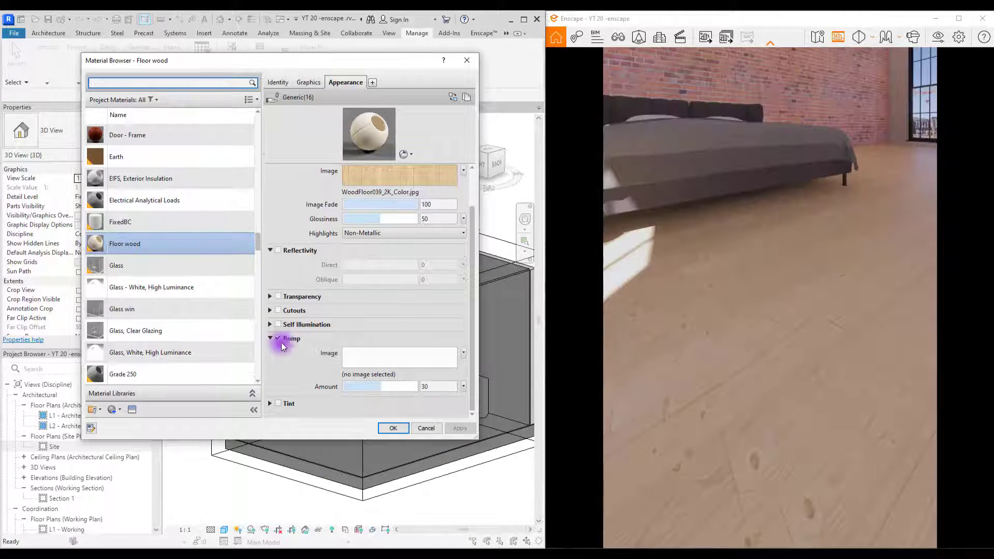
{"action": "left_click", "coordinate": [382, 356]}
{"action": "right_click", "coordinate": [321, 223]}
{"action": "left_click", "coordinate": [435, 228]}
{"action": "double_click", "coordinate": [570, 164]}
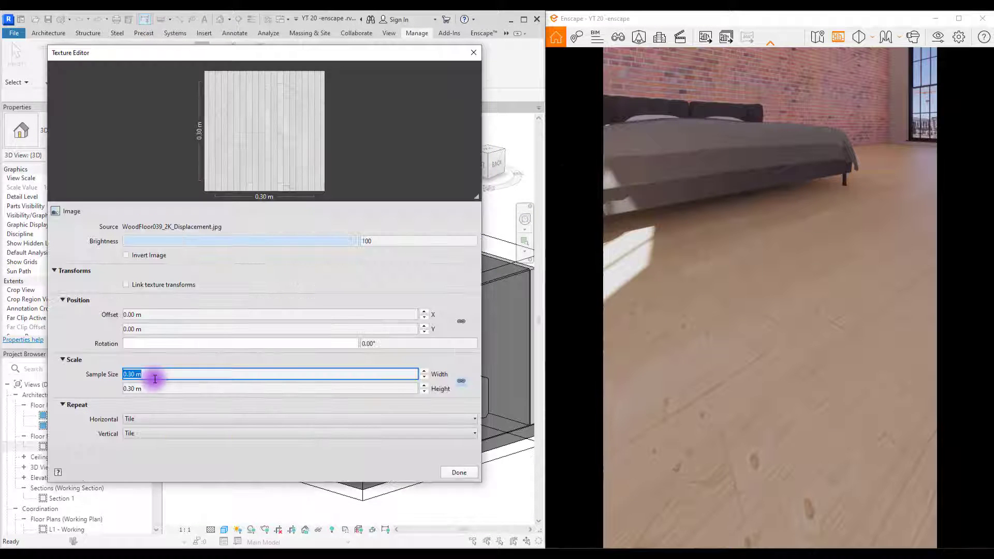
{"action": "type", "text": "1.5"}
{"action": "key", "text": "Return"}
{"action": "left_click", "coordinate": [459, 472]}
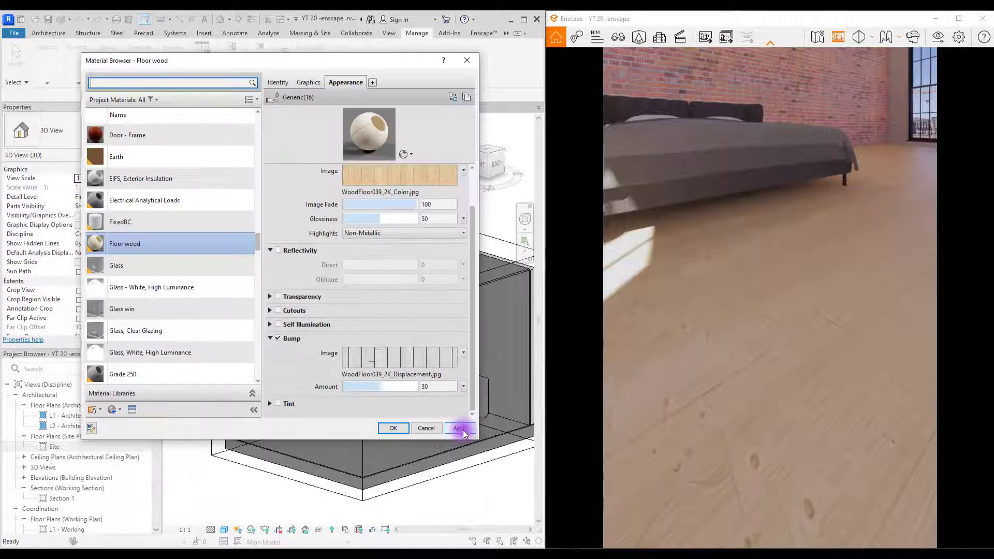
{"action": "left_click", "coordinate": [461, 428]}
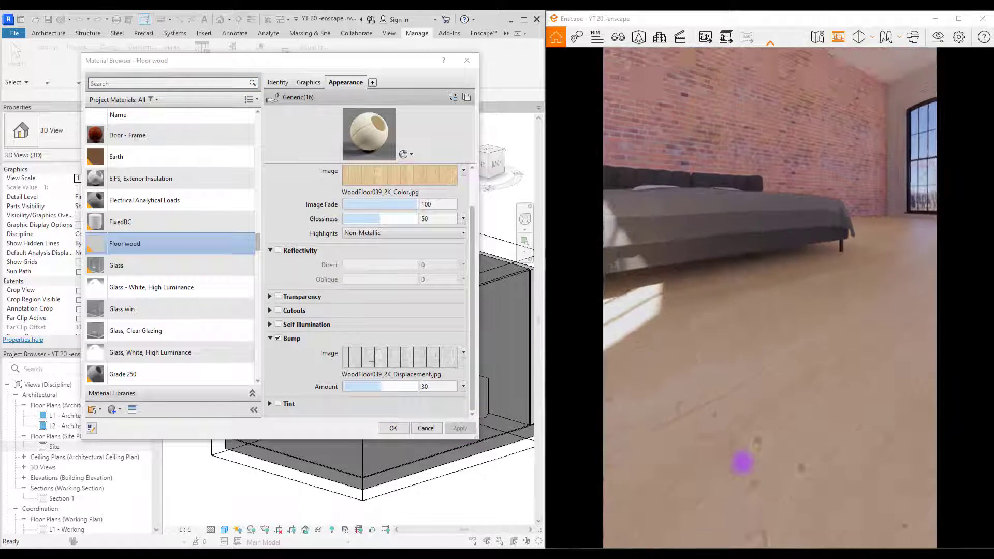
Raise the floor bump amount to 327 and apply it
{"action": "left_click", "coordinate": [389, 392]}
{"action": "left_click", "coordinate": [458, 429]}
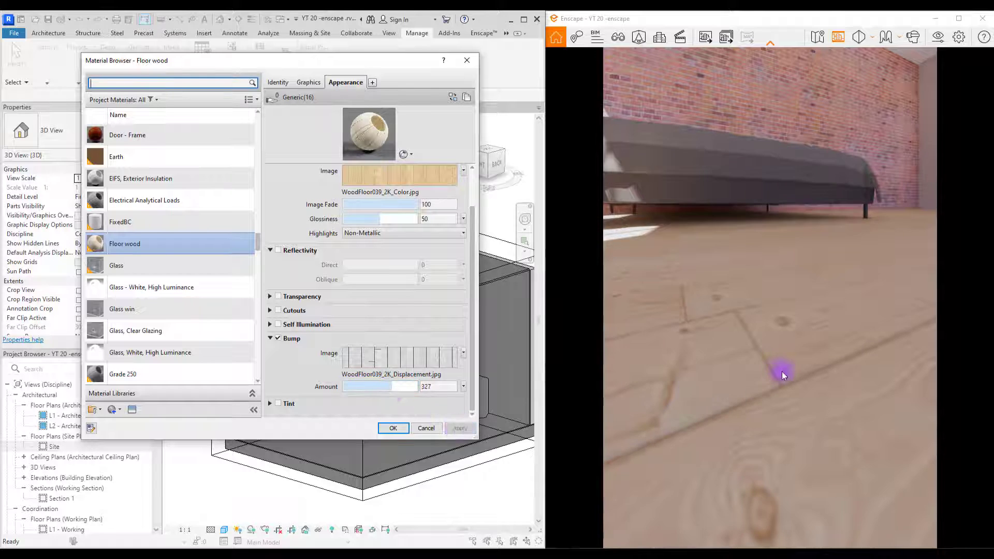
{"action": "mouse_move", "coordinate": [686, 321]}
{"action": "left_mouse_down"}
{"action": "mouse_move", "coordinate": [721, 337]}
{"action": "mouse_move", "coordinate": [724, 329]}
{"action": "mouse_move", "coordinate": [701, 353]}
{"action": "mouse_move", "coordinate": [748, 340]}
{"action": "mouse_move", "coordinate": [684, 396]}
{"action": "left_mouse_up"}
Enable reflectivity with WoodFloor039_2K_Roughness.jpg as the Direct image at 1.5 × 1.5 m
{"action": "left_click", "coordinate": [278, 250]}
{"action": "left_click", "coordinate": [464, 265]}
{"action": "left_click", "coordinate": [443, 285]}
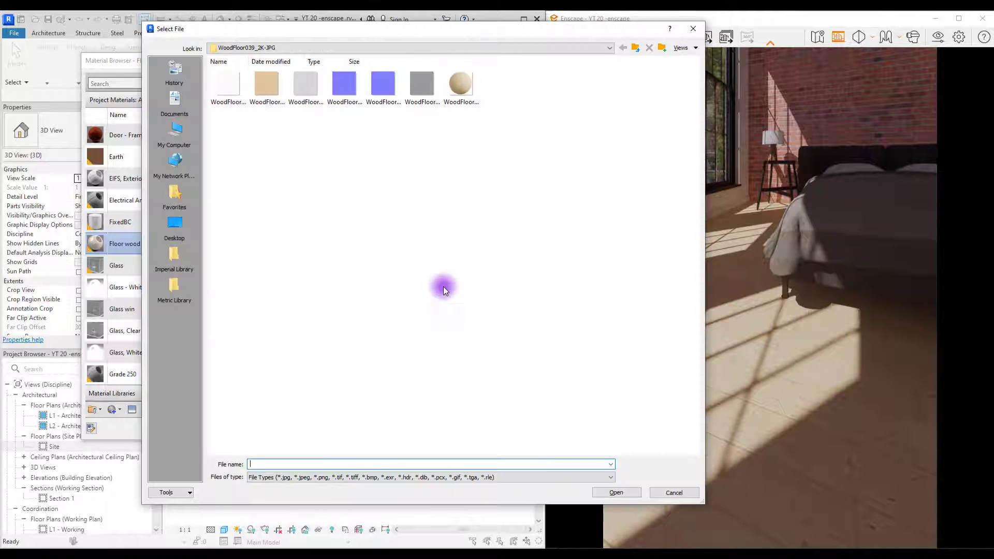
{"action": "right_click", "coordinate": [308, 191]}
{"action": "left_click", "coordinate": [456, 212]}
{"action": "double_click", "coordinate": [563, 311]}
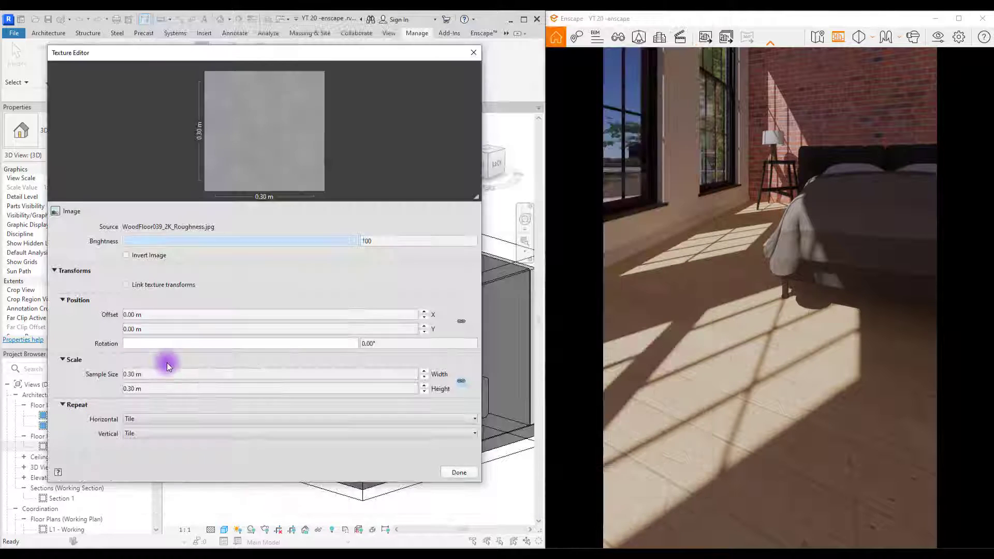
{"action": "triple_click", "coordinate": [161, 370]}
{"action": "type", "text": "1.5"}
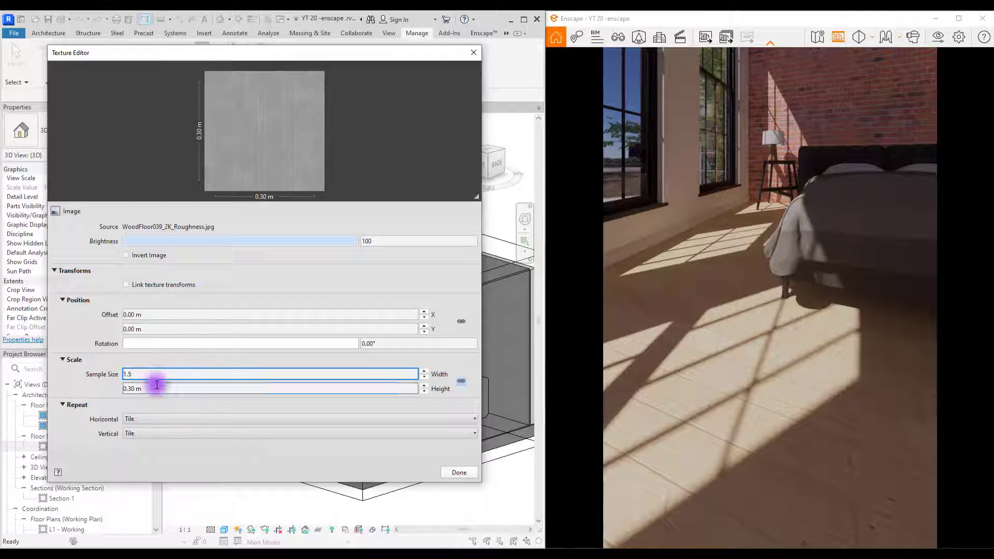
{"action": "triple_click", "coordinate": [157, 386]}
{"action": "type", "text": "1.5"}
{"action": "key", "text": "Return"}
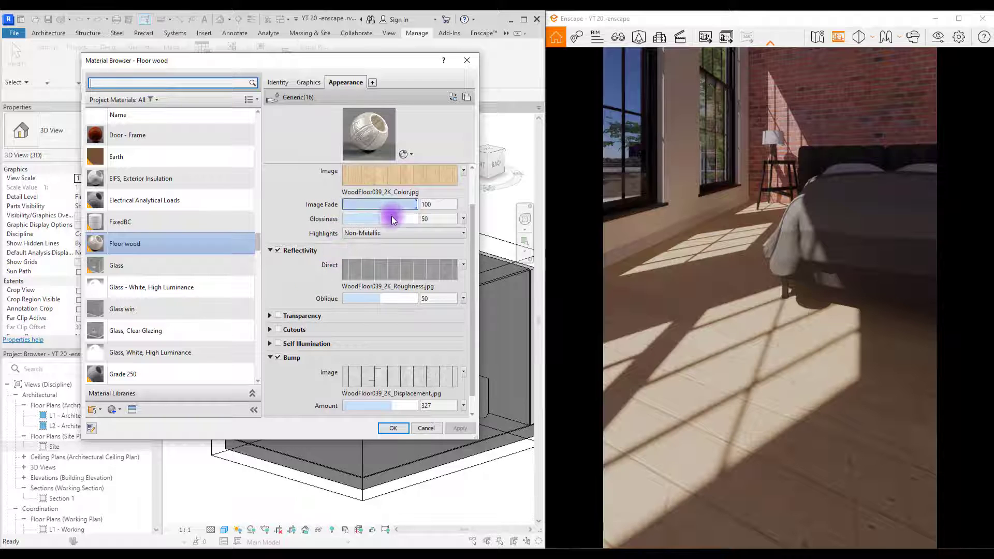
Raise the Floor wood glossiness from 50 and apply the glossier floor
{"action": "left_click_drag", "start_coordinate": [380, 220], "coordinate": [393, 222]}
{"action": "left_click", "coordinate": [453, 425]}
{"action": "left_click_drag", "start_coordinate": [746, 224], "coordinate": [711, 332]}
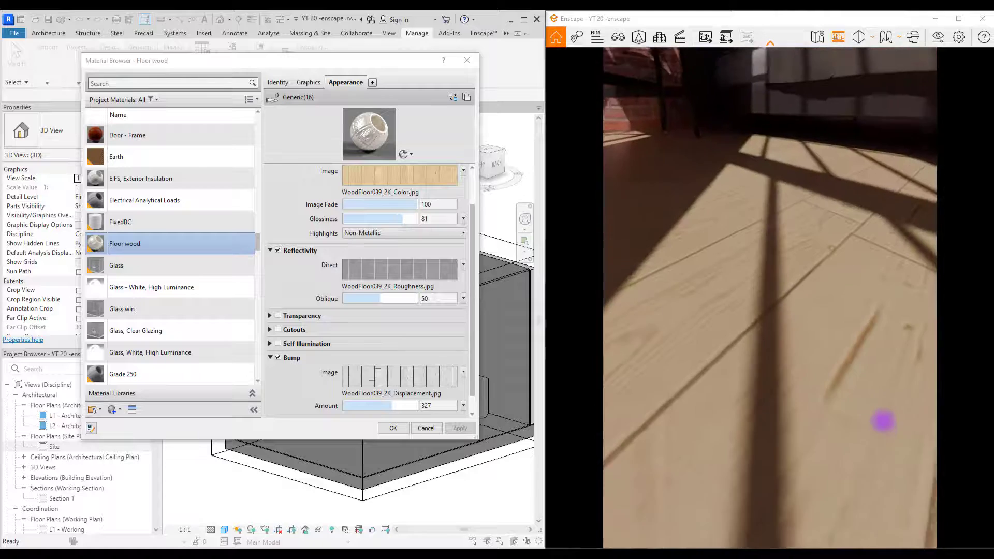
{"action": "left_click_drag", "start_coordinate": [884, 419], "coordinate": [906, 466]}
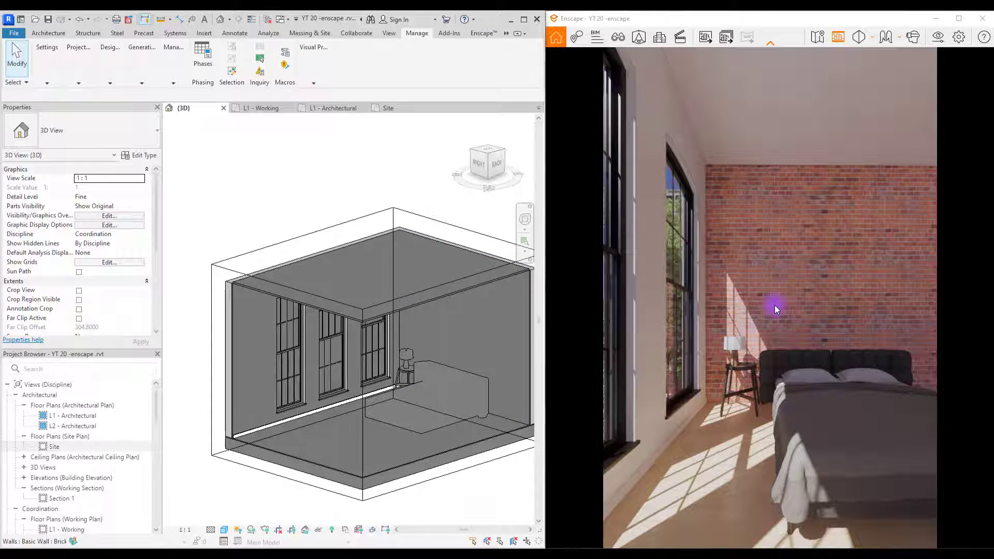
Move the Enscape sun to a morning position and export the render with F12
{"action": "mouse_move", "coordinate": [775, 305]}
{"action": "right_mouse_down", "text": "shift"}
{"action": "mouse_move", "coordinate": [704, 300]}
{"action": "mouse_move", "coordinate": [766, 301]}
{"action": "right_mouse_up", "text": "shift"}
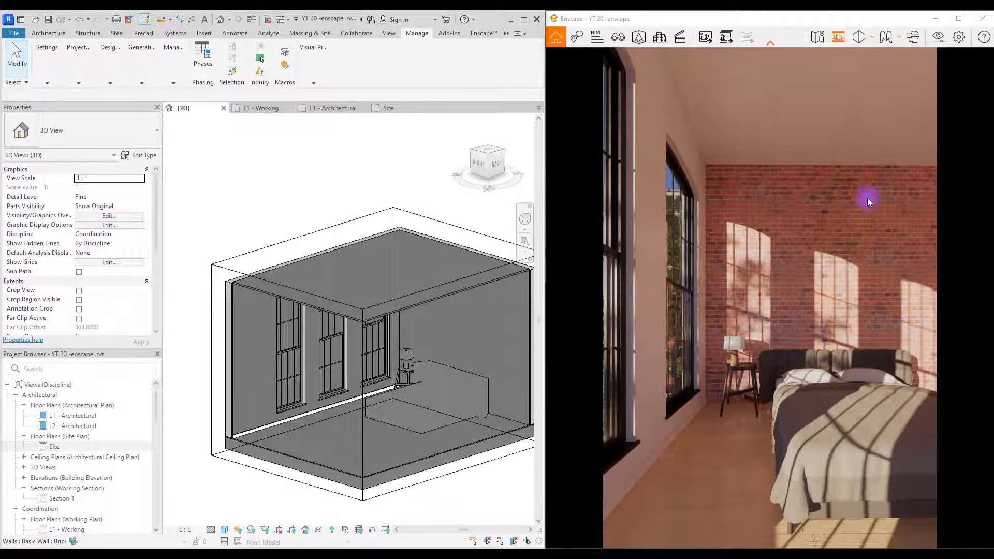
{"action": "key", "text": "F12"}
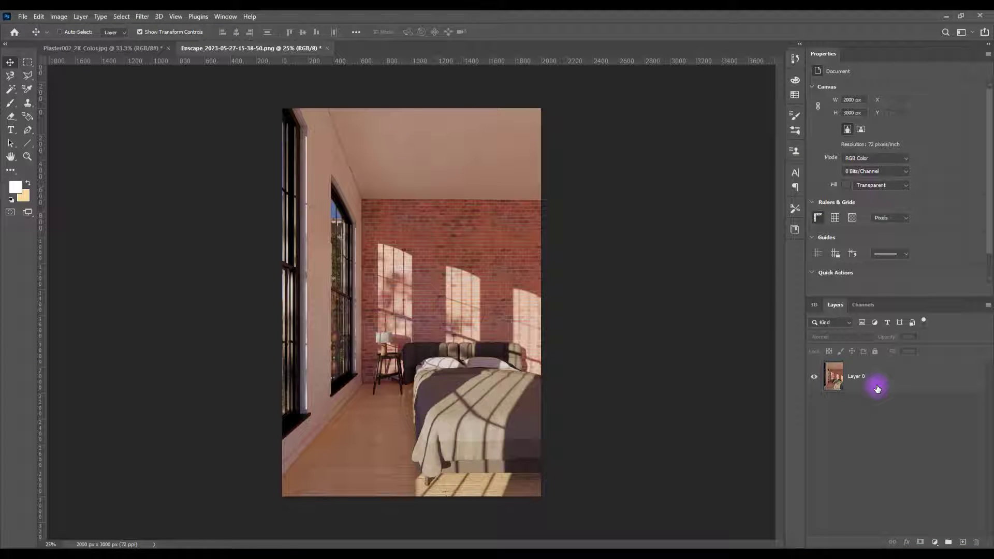
Grade Layer 0 in Camera Raw: temperature -12, exposure +0.35, contrast -1, highlights +30
{"action": "left_click", "coordinate": [877, 388]}
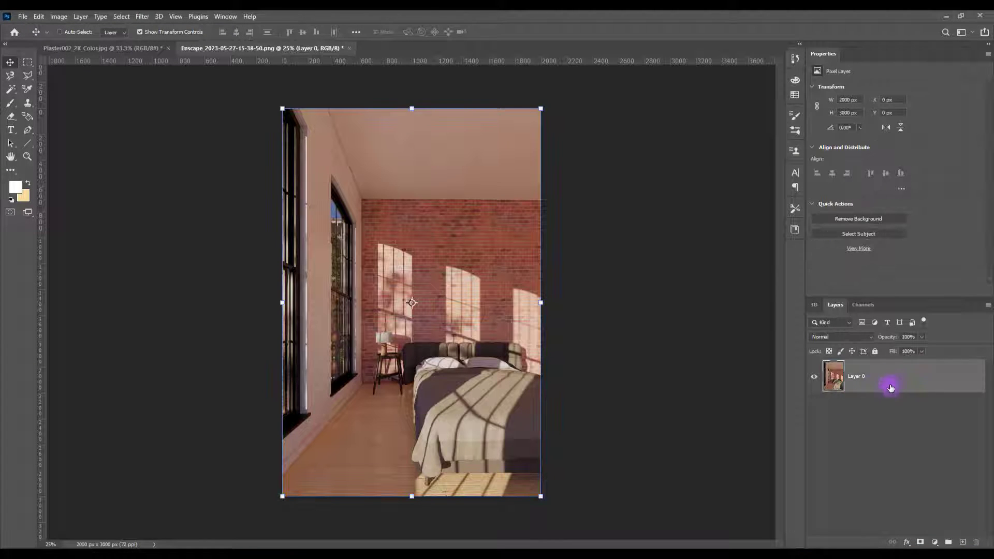
{"action": "key", "text": "ctrl"}
{"action": "key", "text": "ctrl+shift+a"}
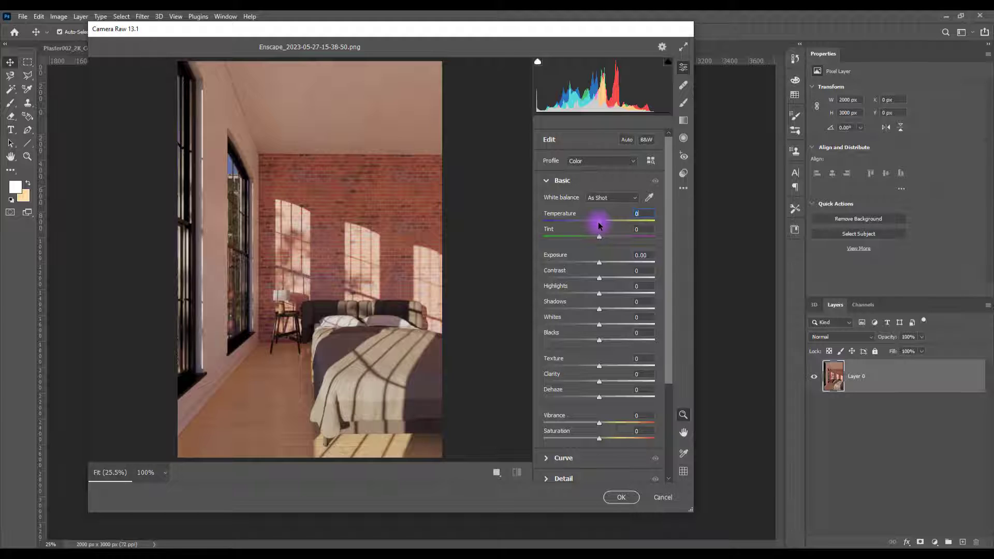
{"action": "left_click_drag", "start_coordinate": [598, 226], "coordinate": [593, 223]}
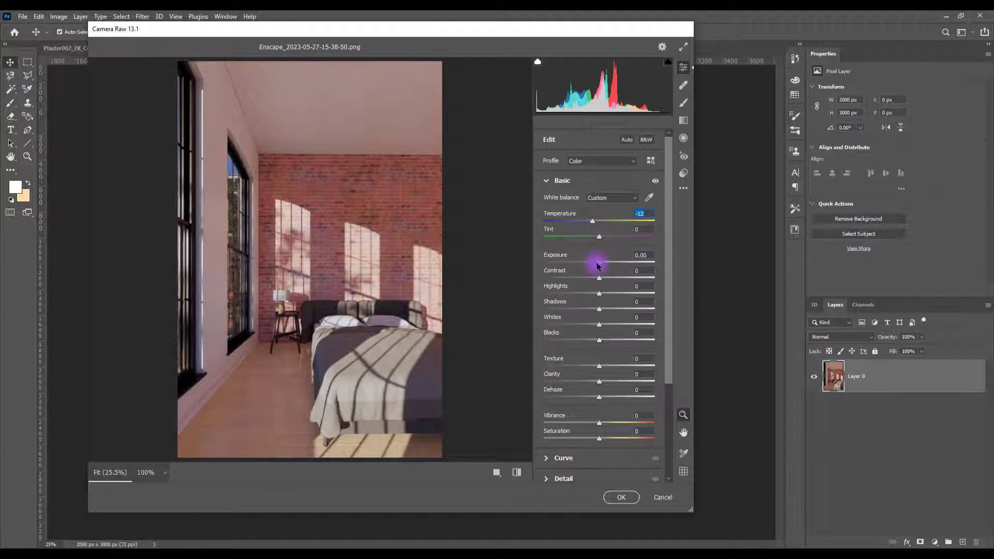
{"action": "mouse_move", "coordinate": [597, 266]}
{"action": "left_mouse_down"}
{"action": "mouse_move", "coordinate": [611, 280]}
{"action": "mouse_move", "coordinate": [573, 278]}
{"action": "mouse_move", "coordinate": [599, 279]}
{"action": "left_mouse_up"}
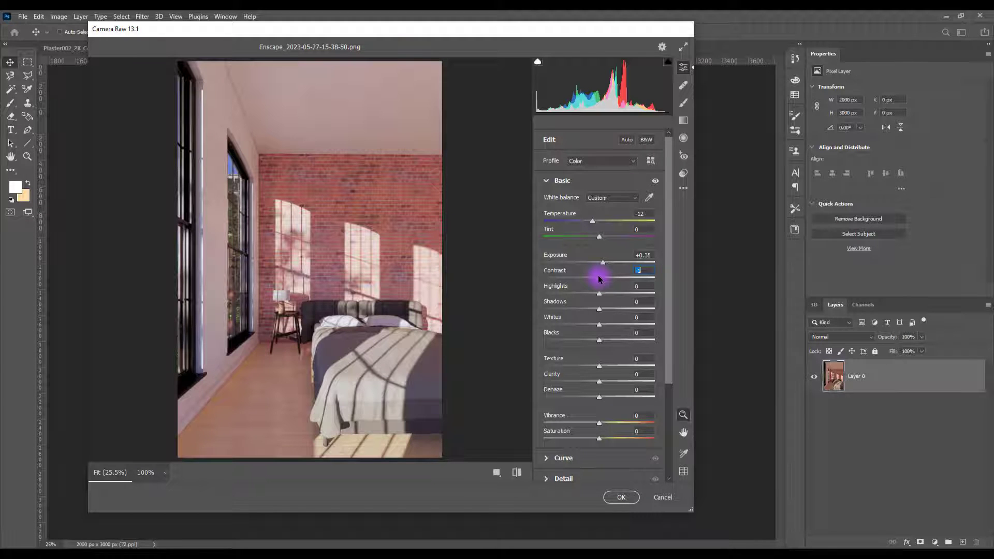
{"action": "left_click_drag", "start_coordinate": [599, 293], "coordinate": [616, 293]}
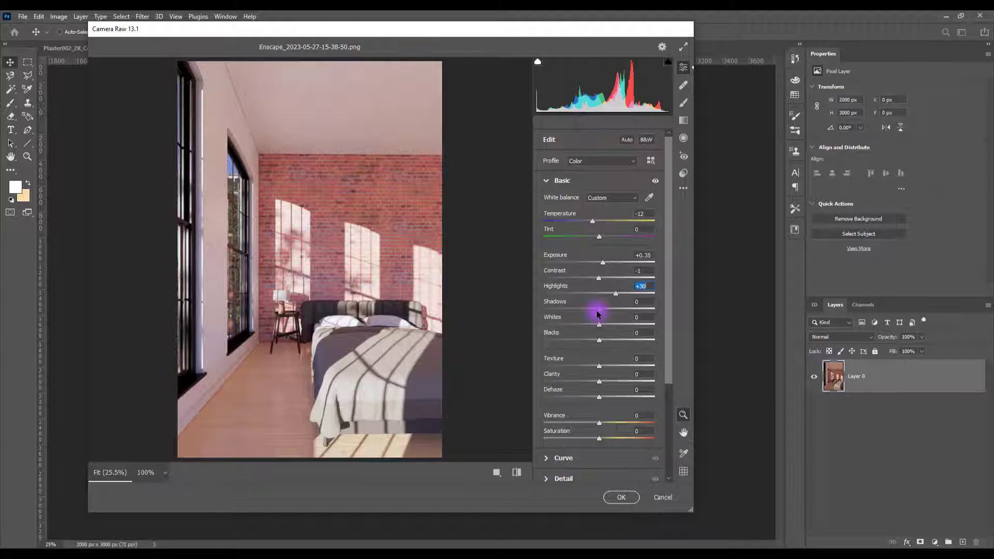
{"action": "key", "text": "Return"}
{"action": "left_click", "coordinate": [934, 541]}
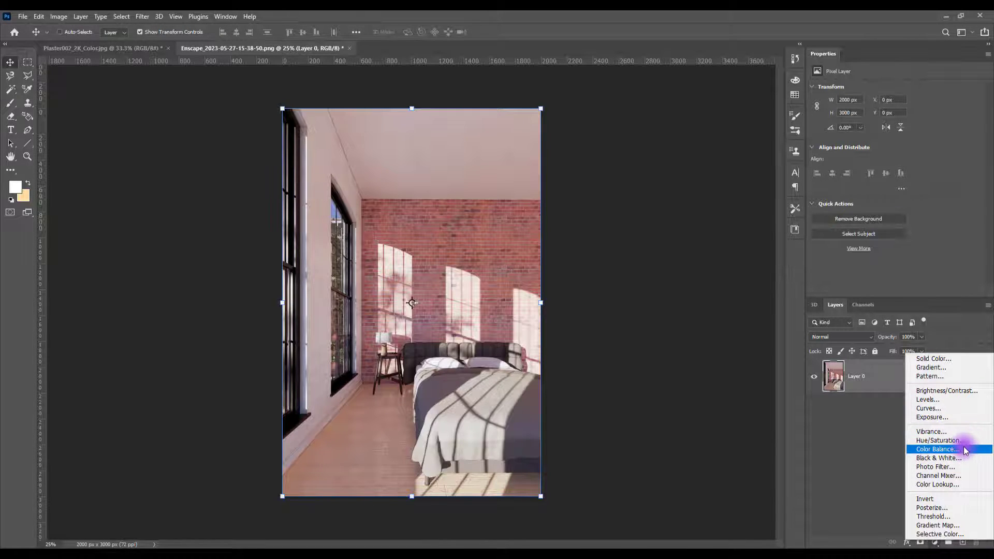
Add a Color Lookup 1 adjustment layer above Layer 0, leaving the 3D LUT unset
{"action": "left_click", "coordinate": [938, 486]}
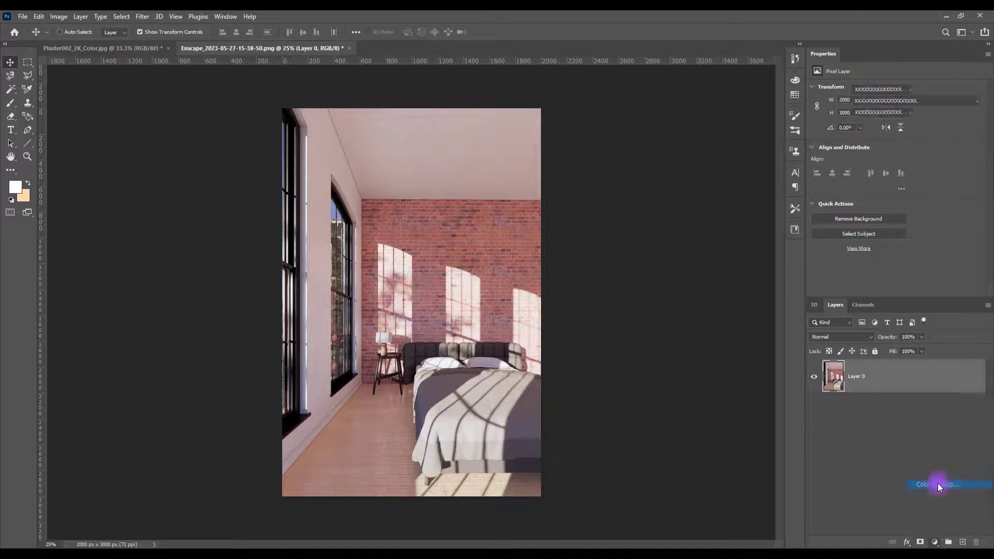
{"action": "left_click", "coordinate": [890, 91]}
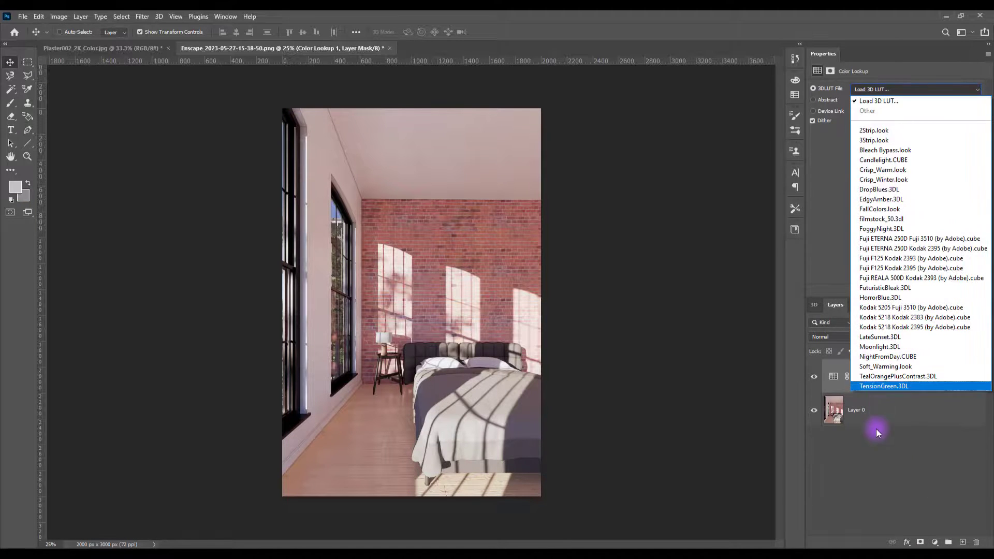
{"action": "left_click", "coordinate": [873, 457]}
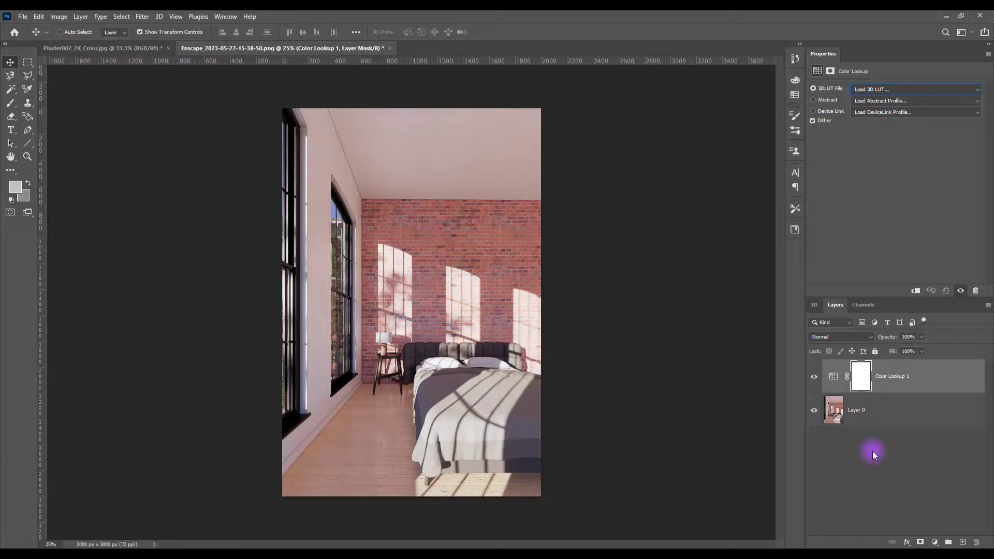